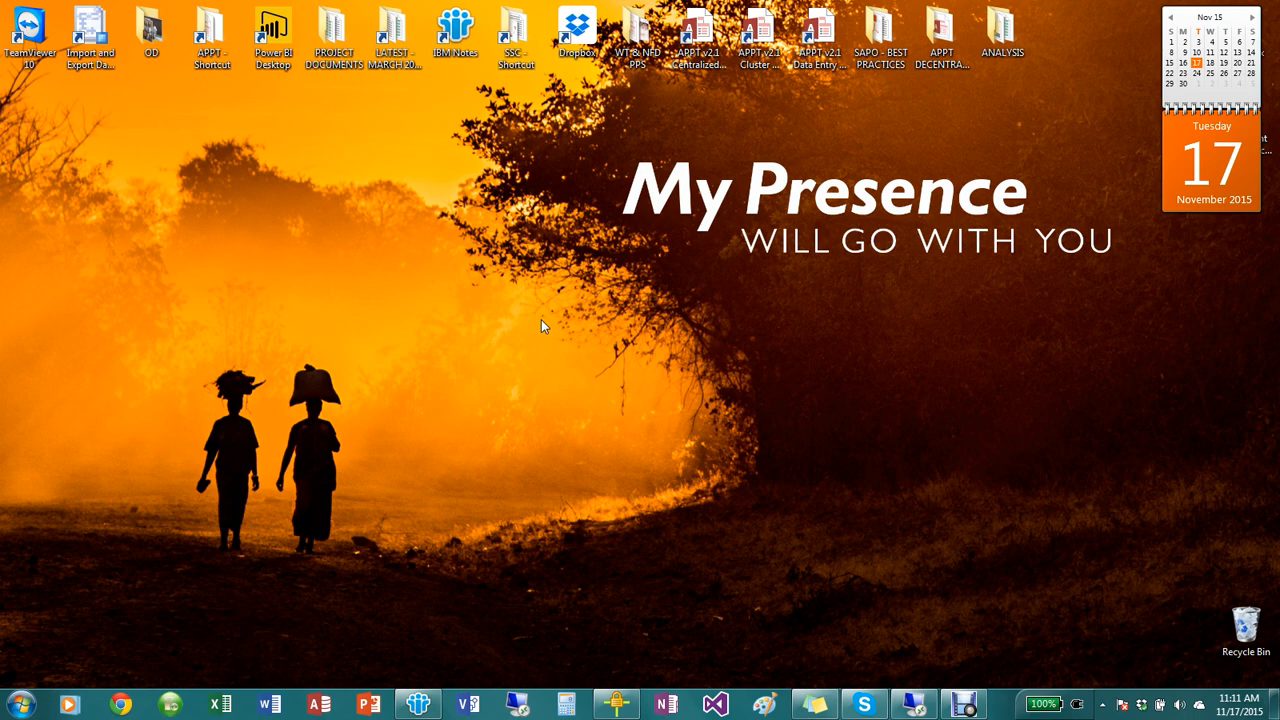
# - Switch to the remote desktop session and open the "Template for find Budget Codes v1.1" workbook
pyautogui.click(918, 707)
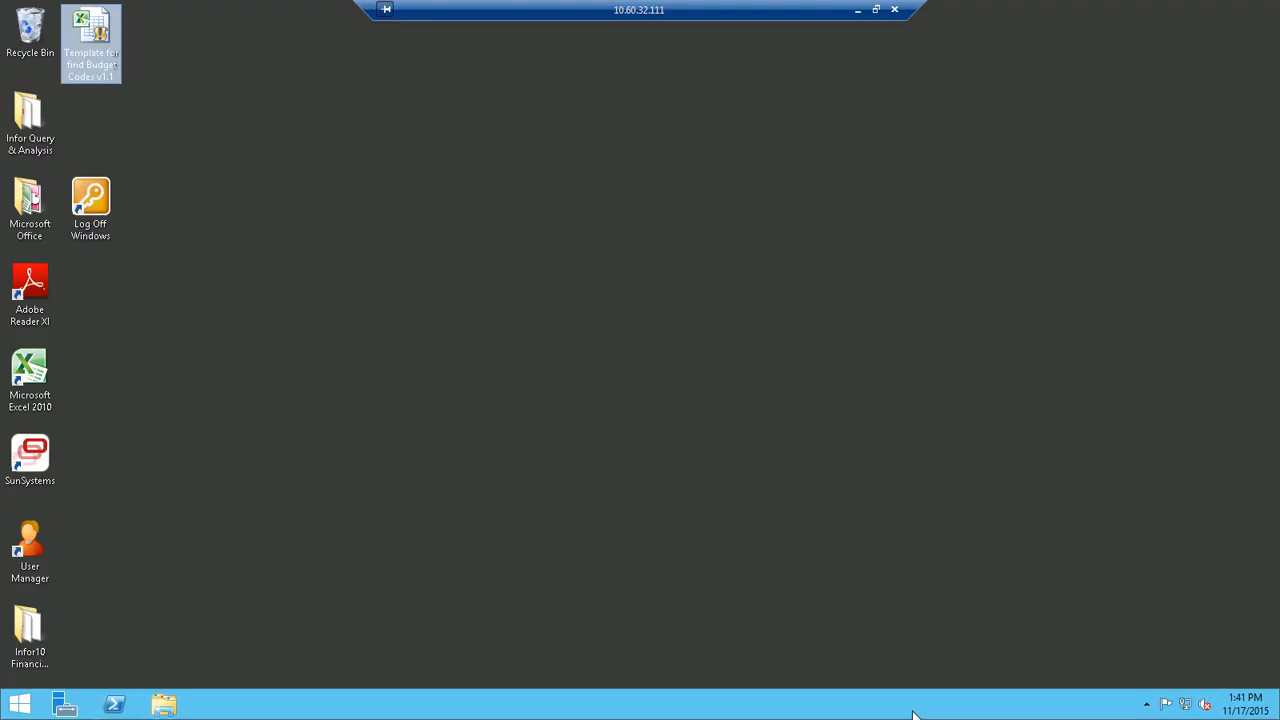
pyautogui.doubleClick(92, 64)
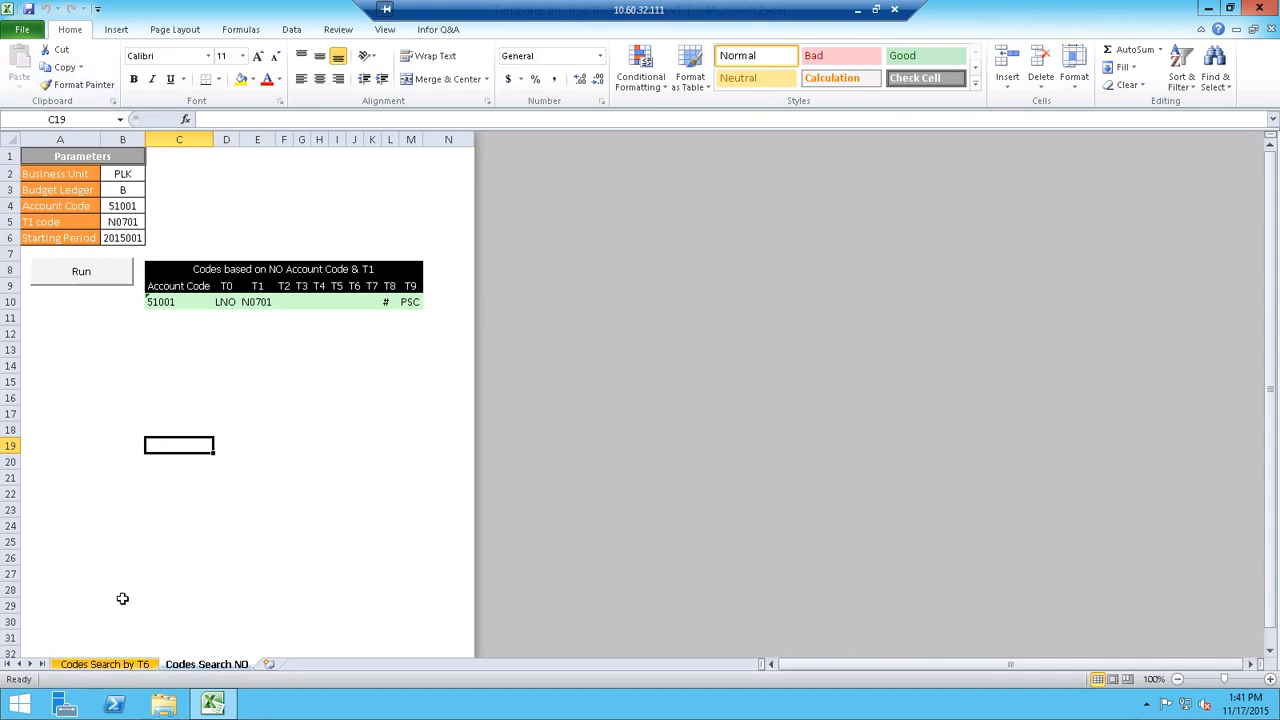
# - Review the parameter cells and result tables on the Codes Search by T6 and Codes Search NO sheets
pyautogui.click(105, 664)
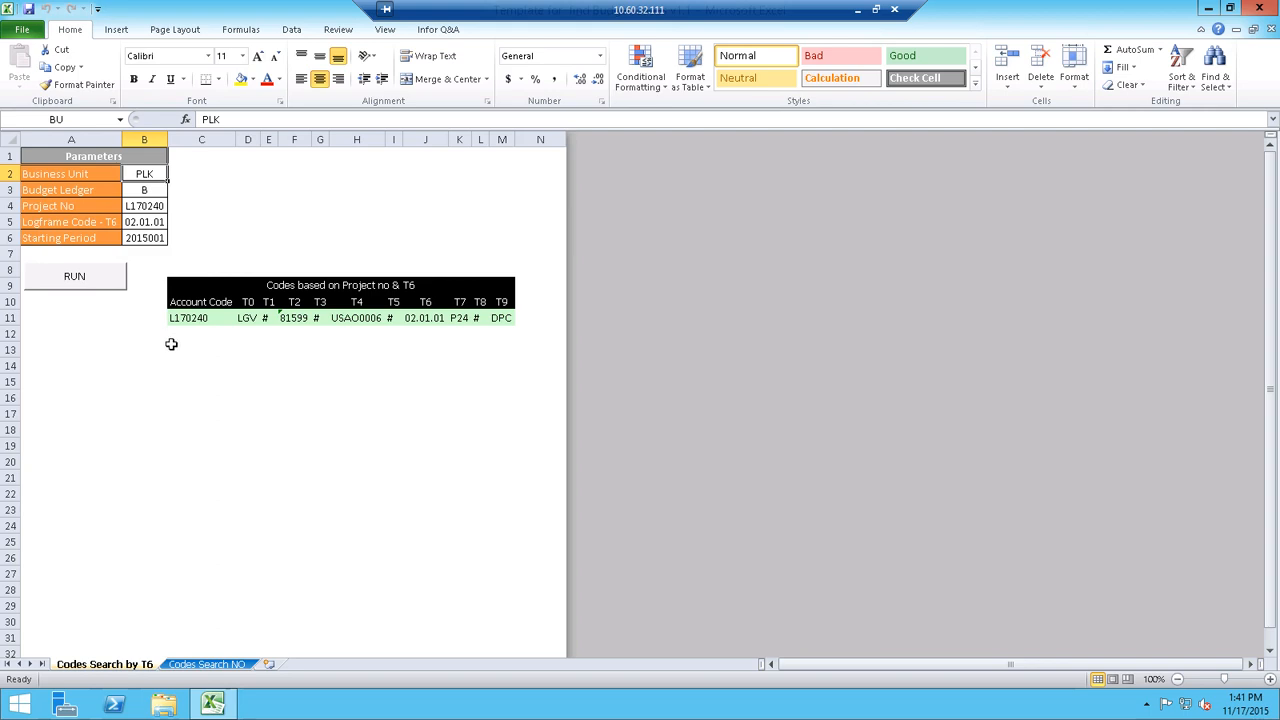
pyautogui.click(149, 206)
pyautogui.click(145, 221)
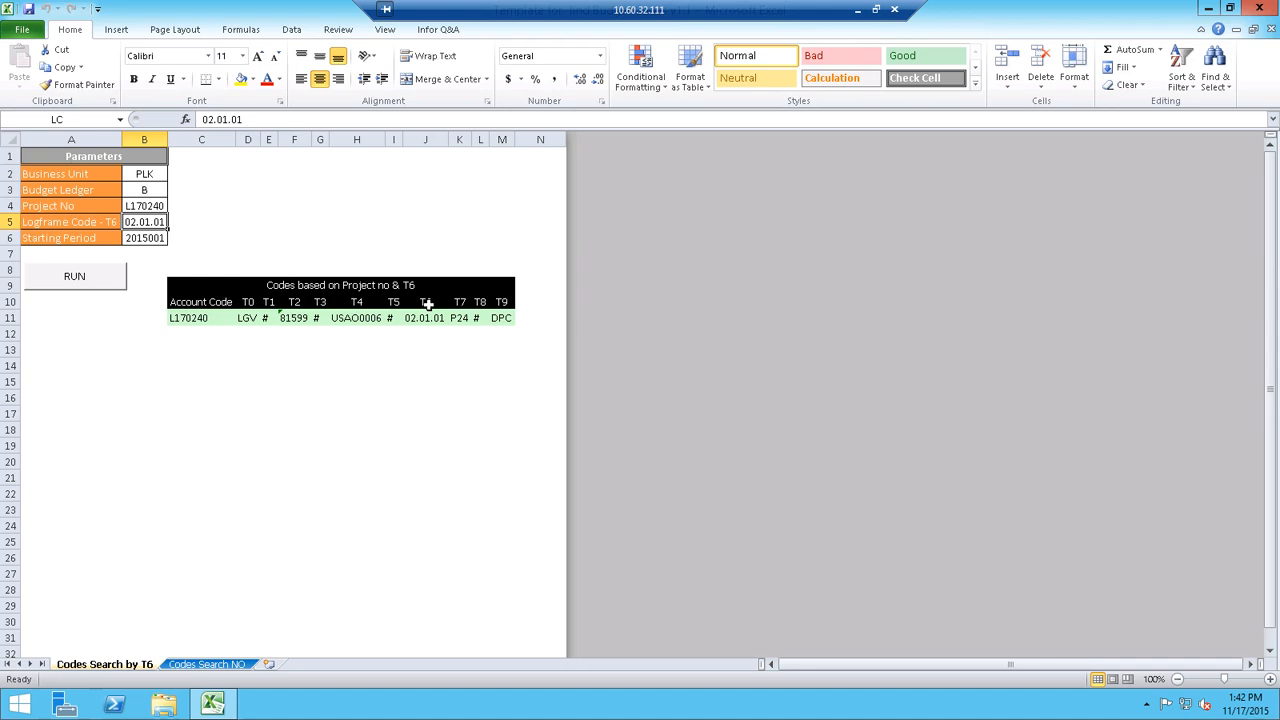
pyautogui.click(207, 664)
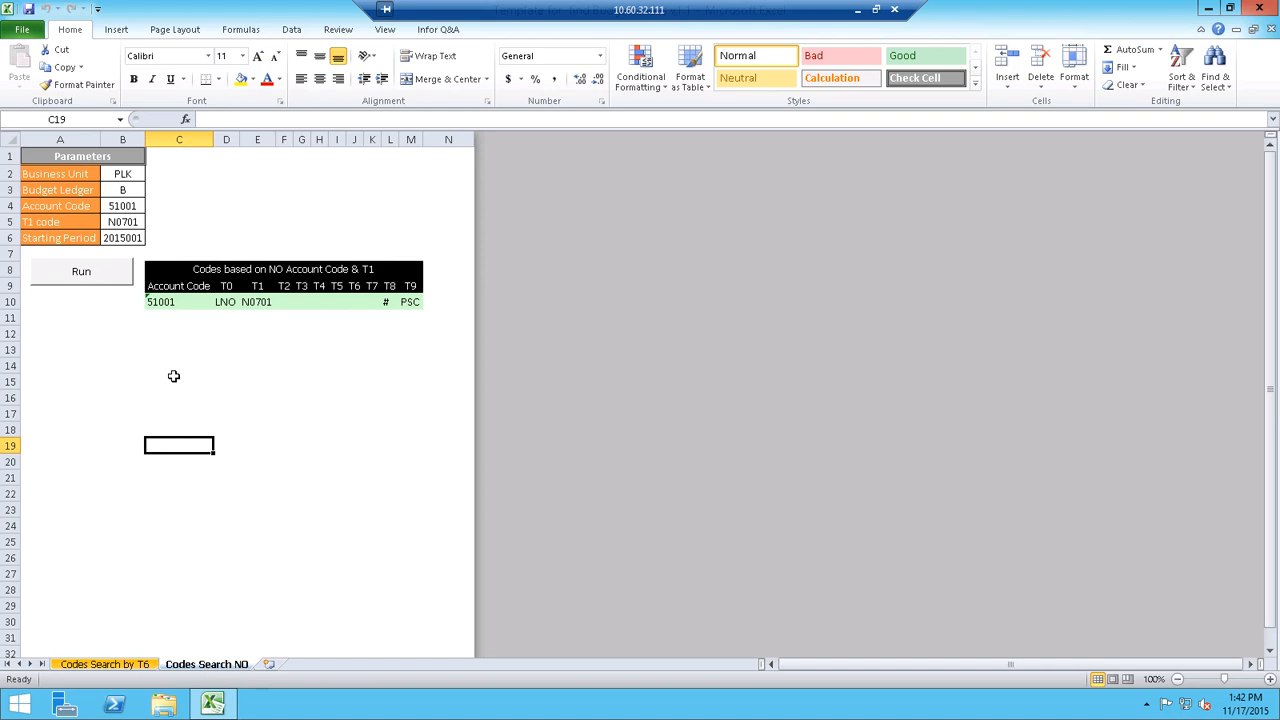
pyautogui.click(111, 206)
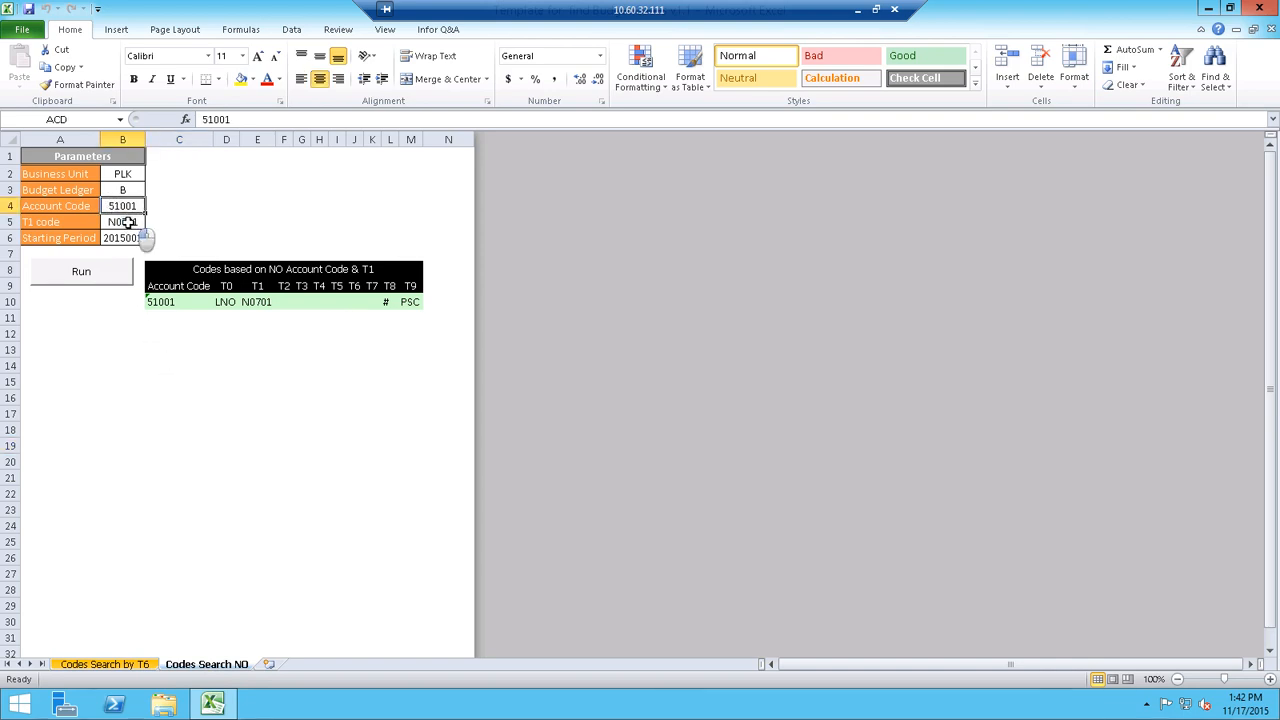
pyautogui.click(128, 222)
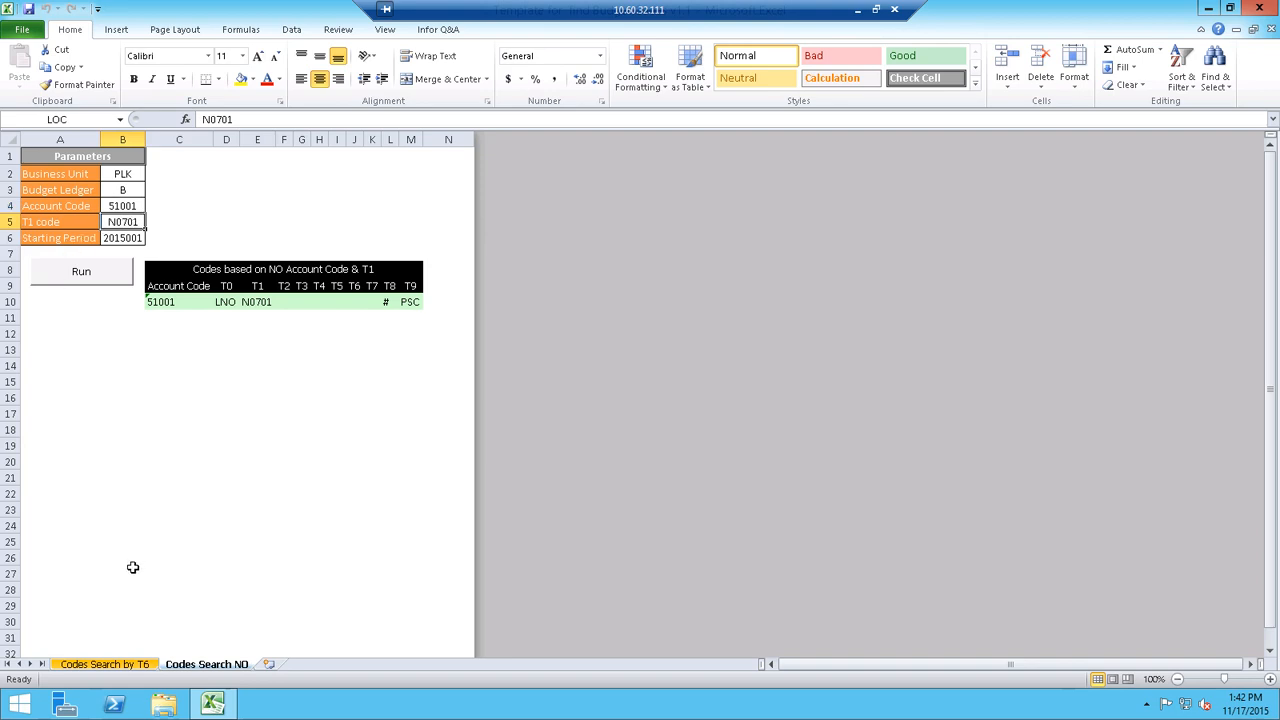
# - Add a new worksheet and name it "Codes Search by T2"
pyautogui.click(268, 665)
pyautogui.doubleClick(267, 665)
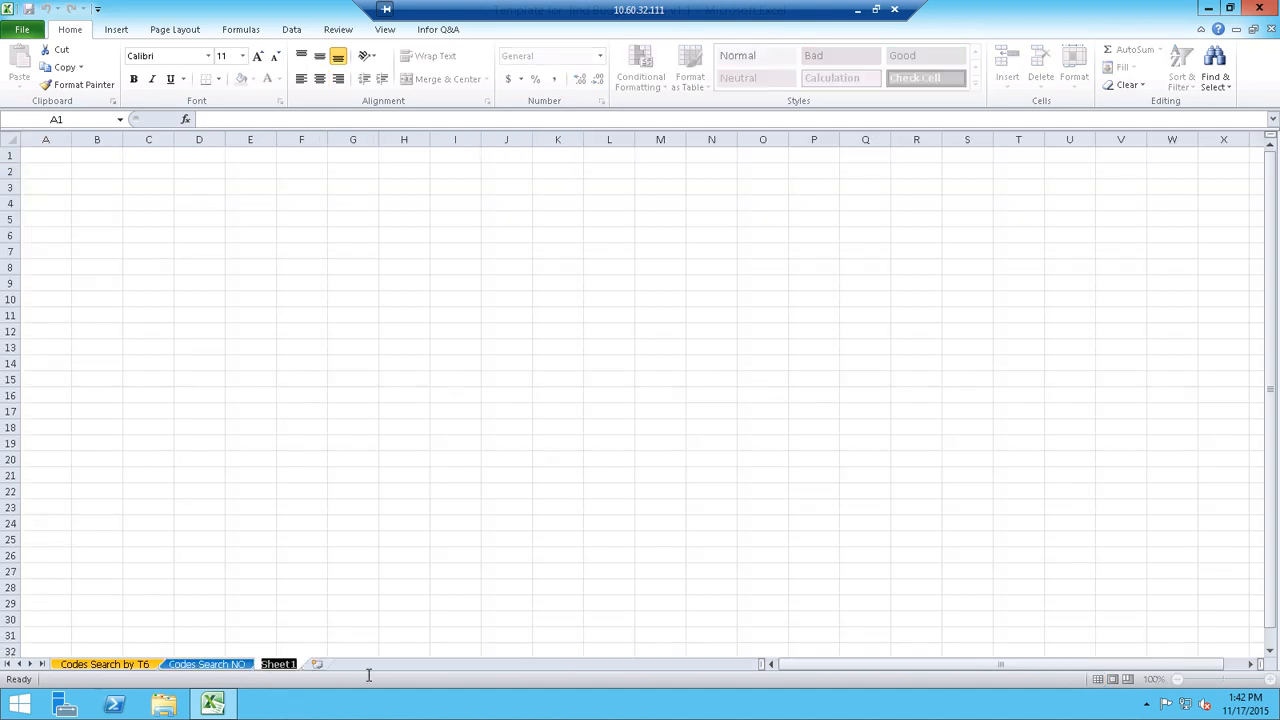
pyautogui.write('Codes Search for')
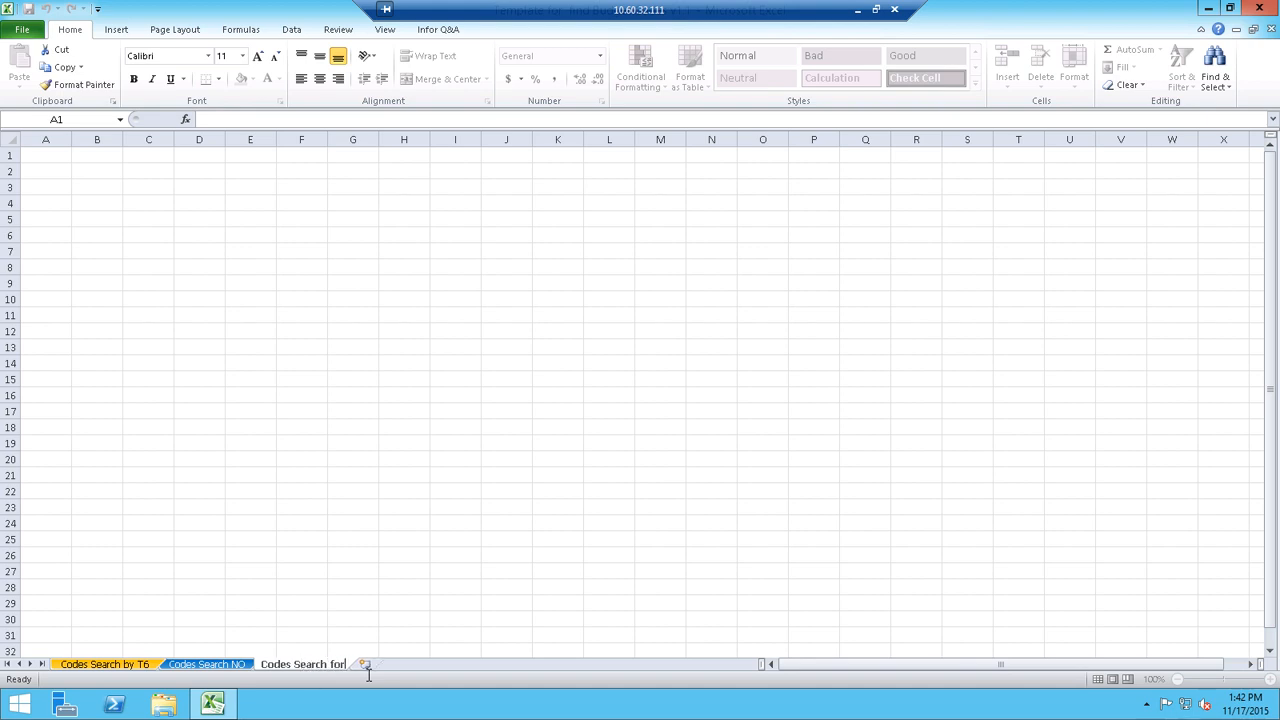
pyautogui.press('BackSpace')
pyautogui.press('BackSpace')
pyautogui.press('BackSpace')
pyautogui.write('by T2')
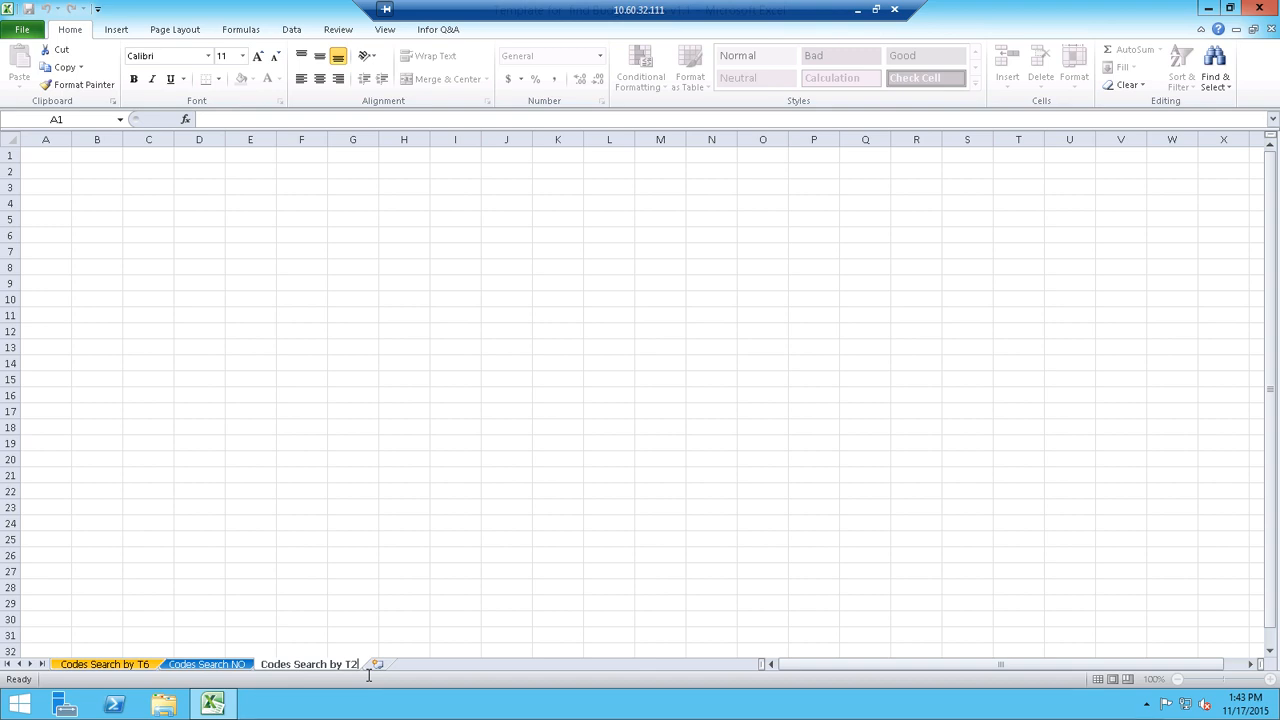
pyautogui.click(322, 458)
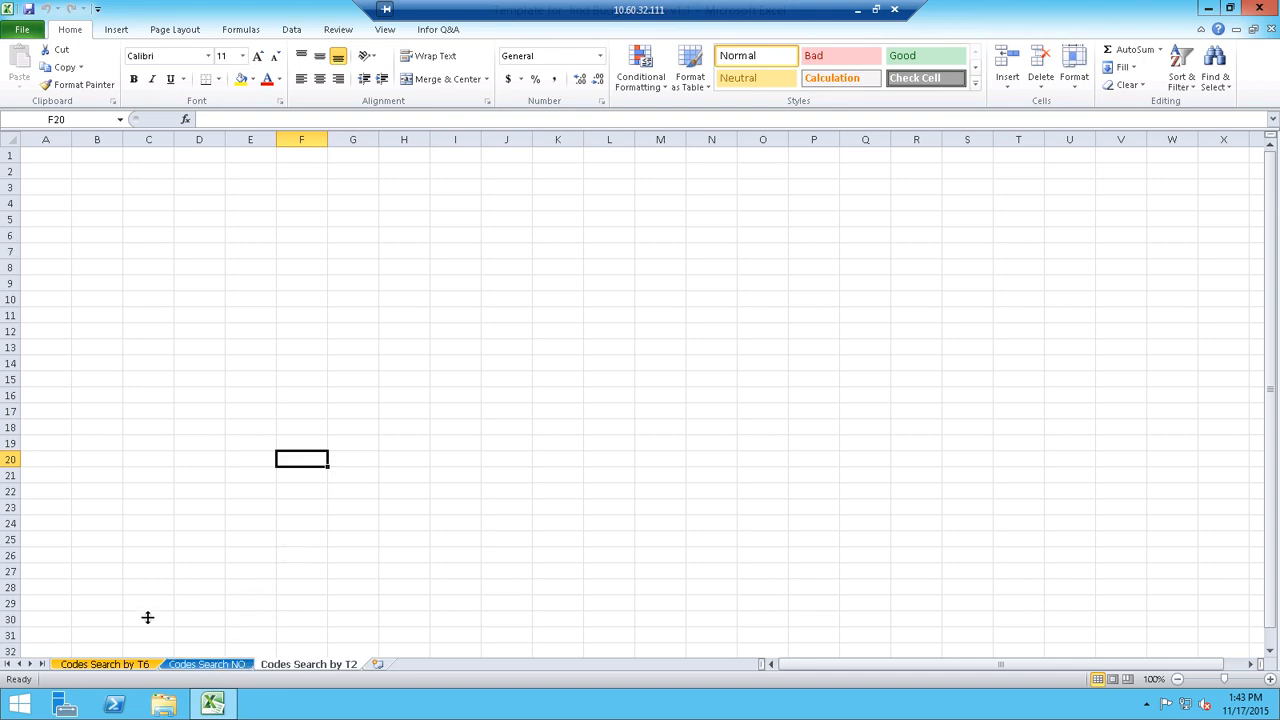
# - Copy the Parameters table A1:B6 from the Codes Search by T6 sheet to A1 of Codes Search by T2 and autofit column A
pyautogui.click(140, 664)
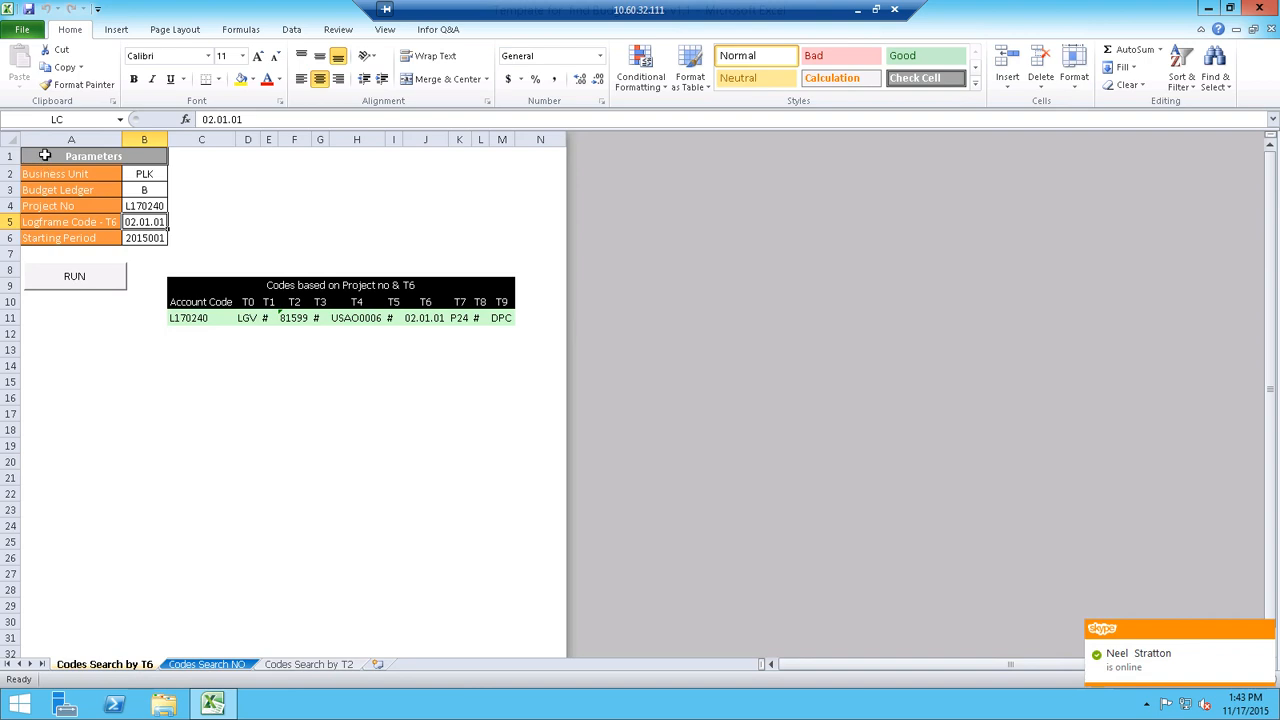
pyautogui.moveTo(45, 155); pyautogui.dragTo(148, 240)
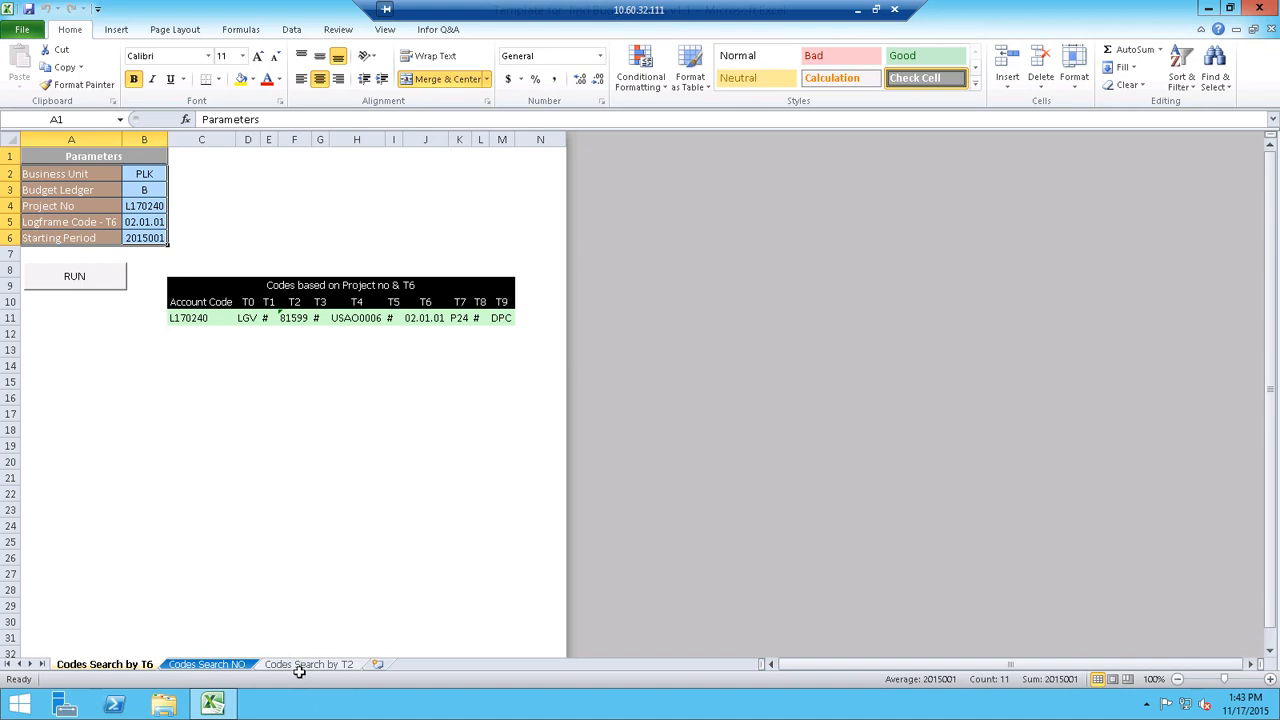
pyautogui.click(145, 222)
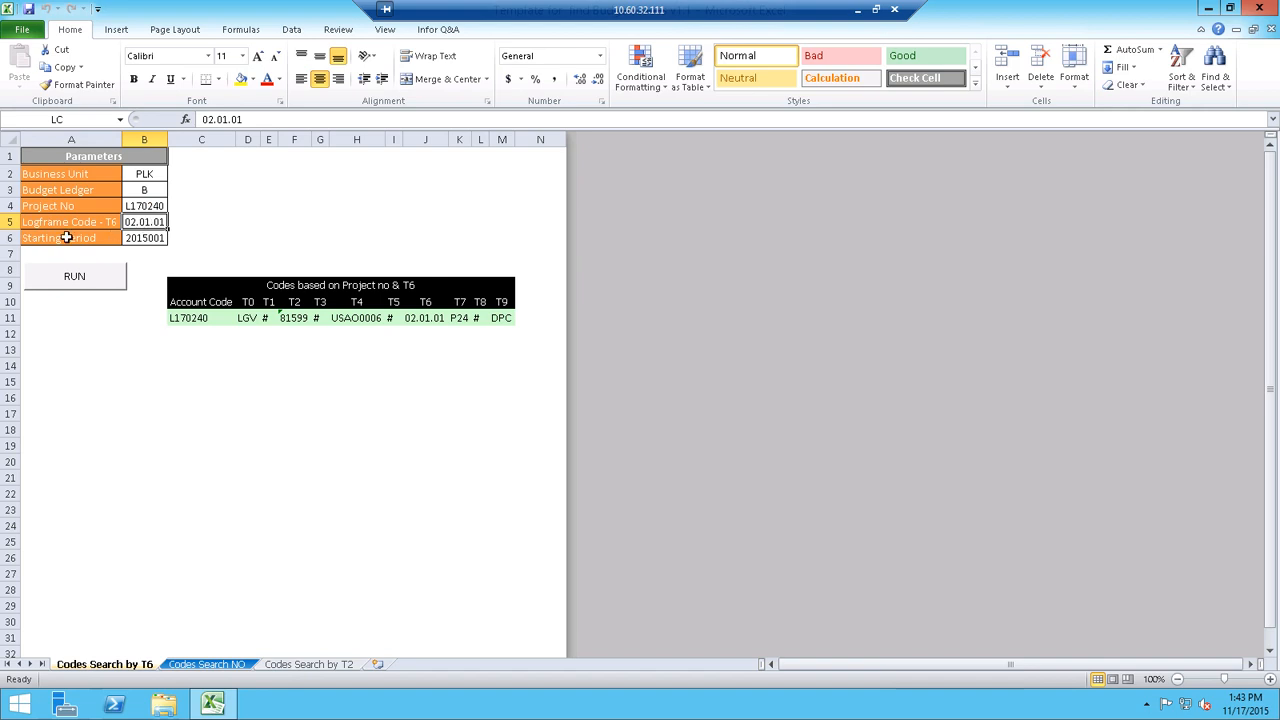
pyautogui.click(140, 238)
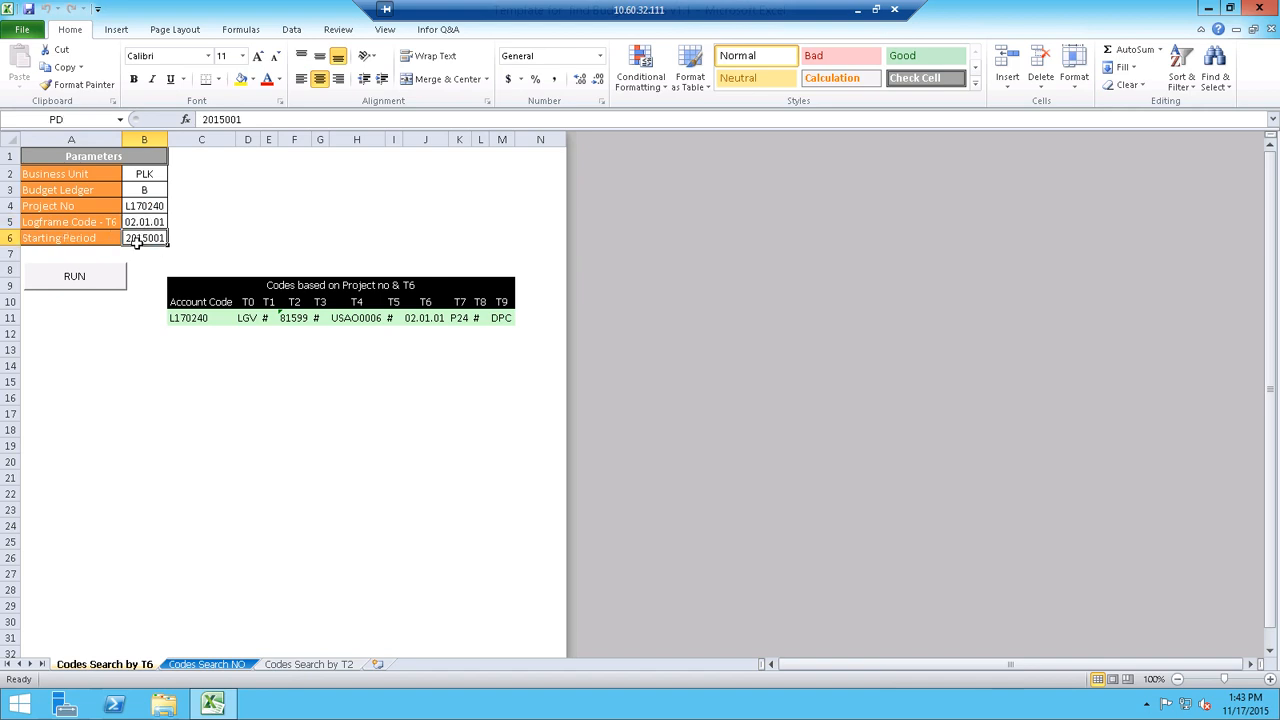
pyautogui.moveTo(37, 158); pyautogui.dragTo(138, 230)
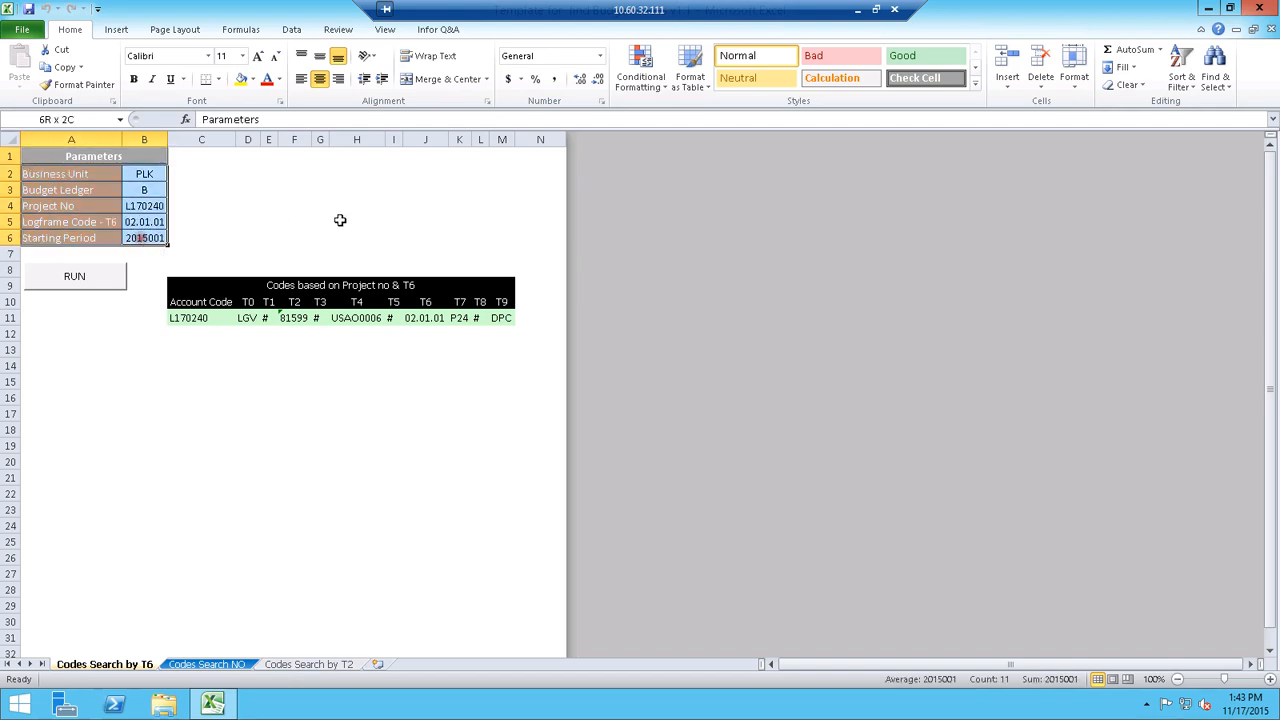
pyautogui.hotkey('ctrl', 'c')
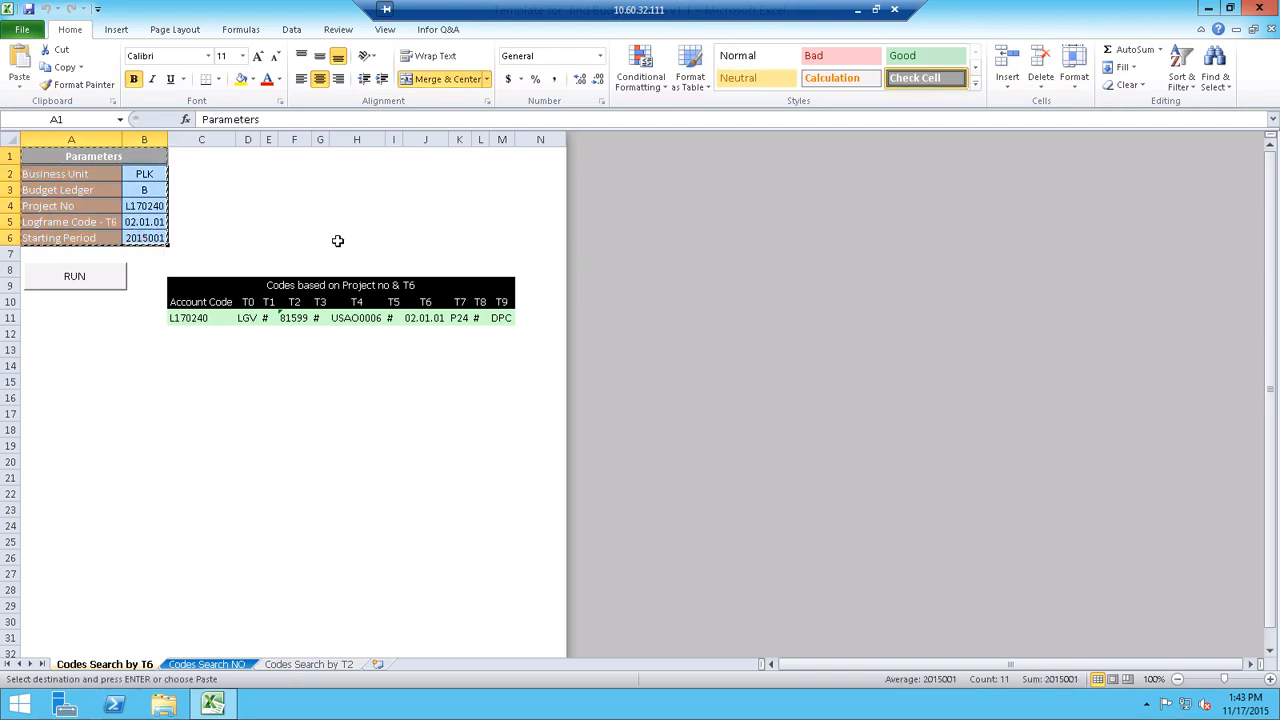
pyautogui.click(309, 664)
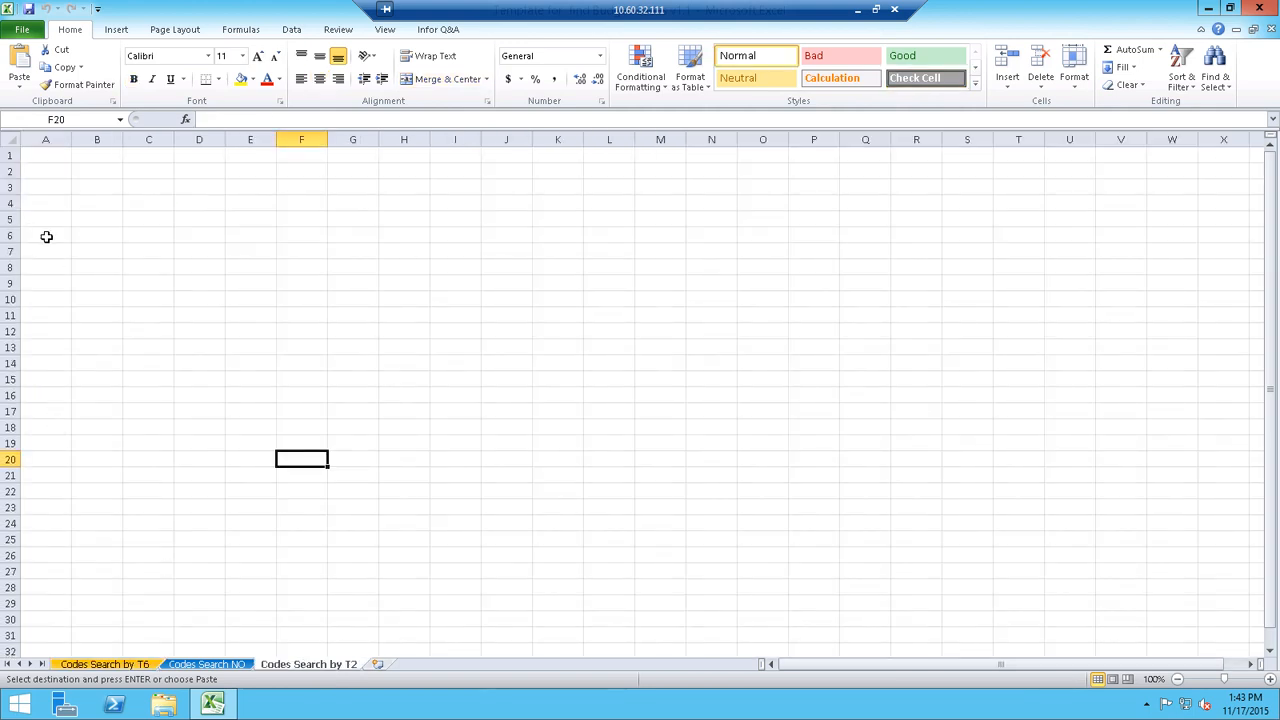
pyautogui.click(46, 159)
pyautogui.hotkey('ctrl', 'v')
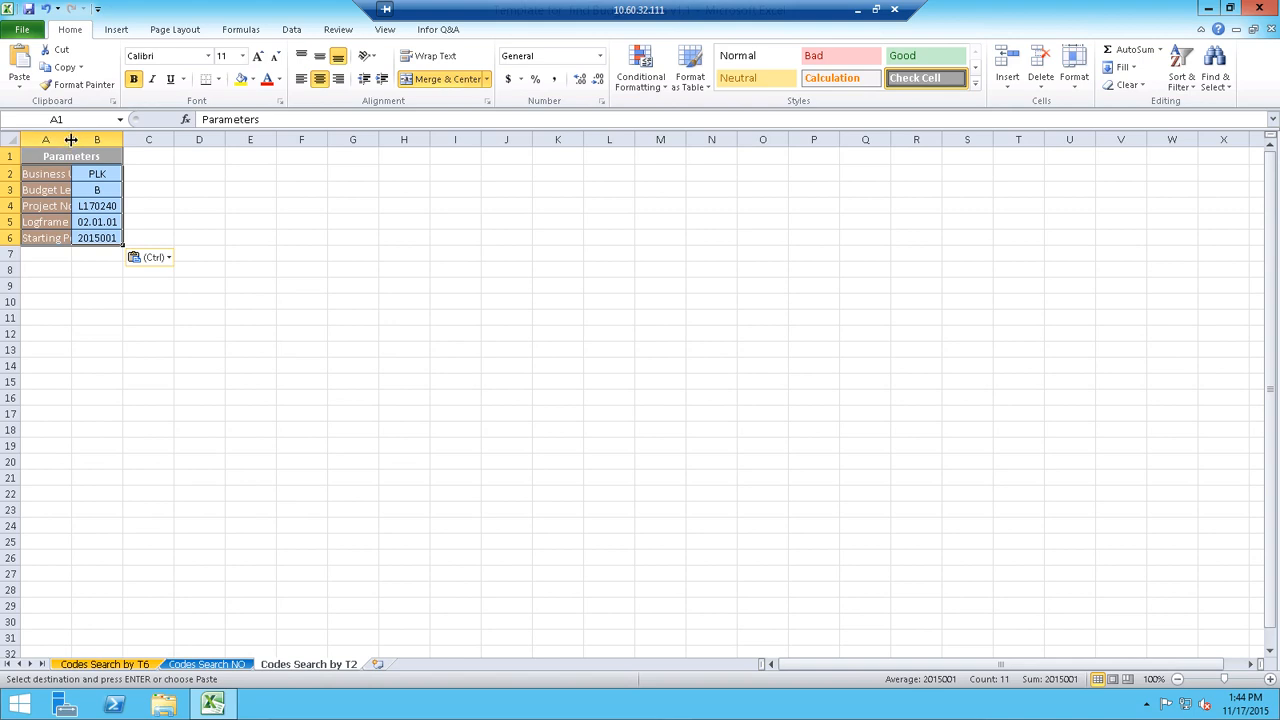
pyautogui.doubleClick(71, 139)
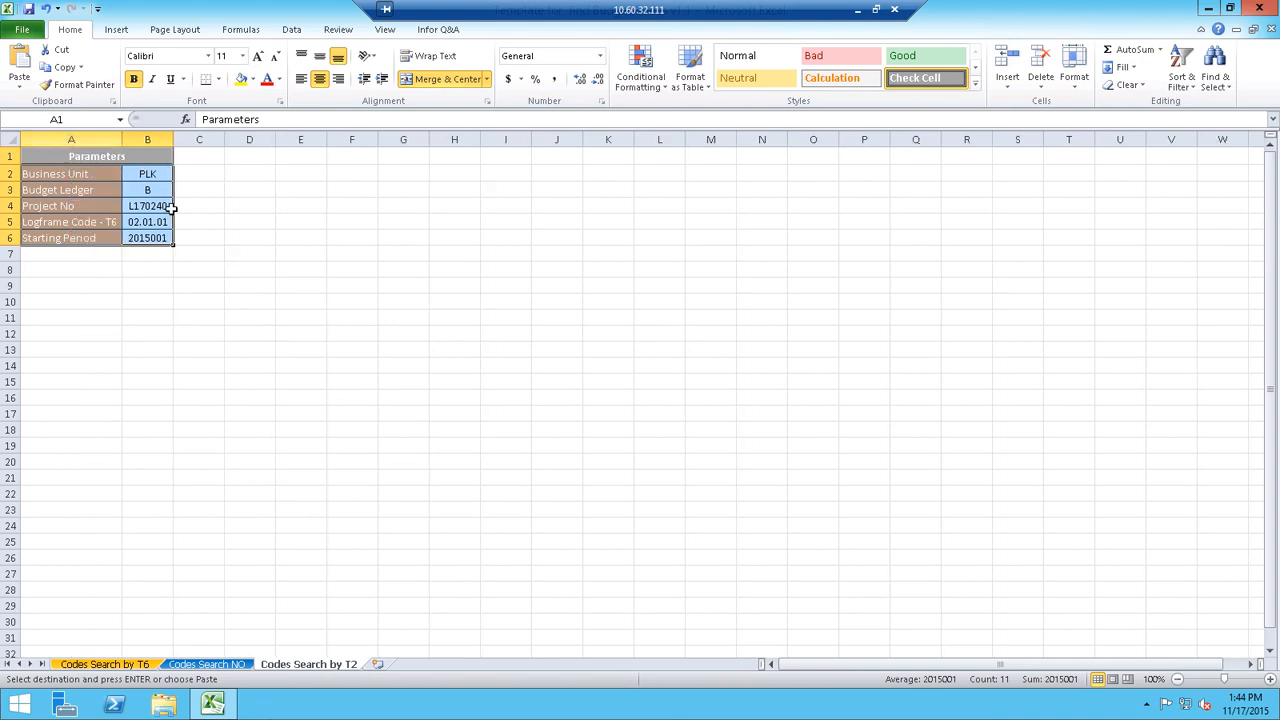
# - Change the label in A5 to "Expenses Code - T2"
pyautogui.click(85, 222)
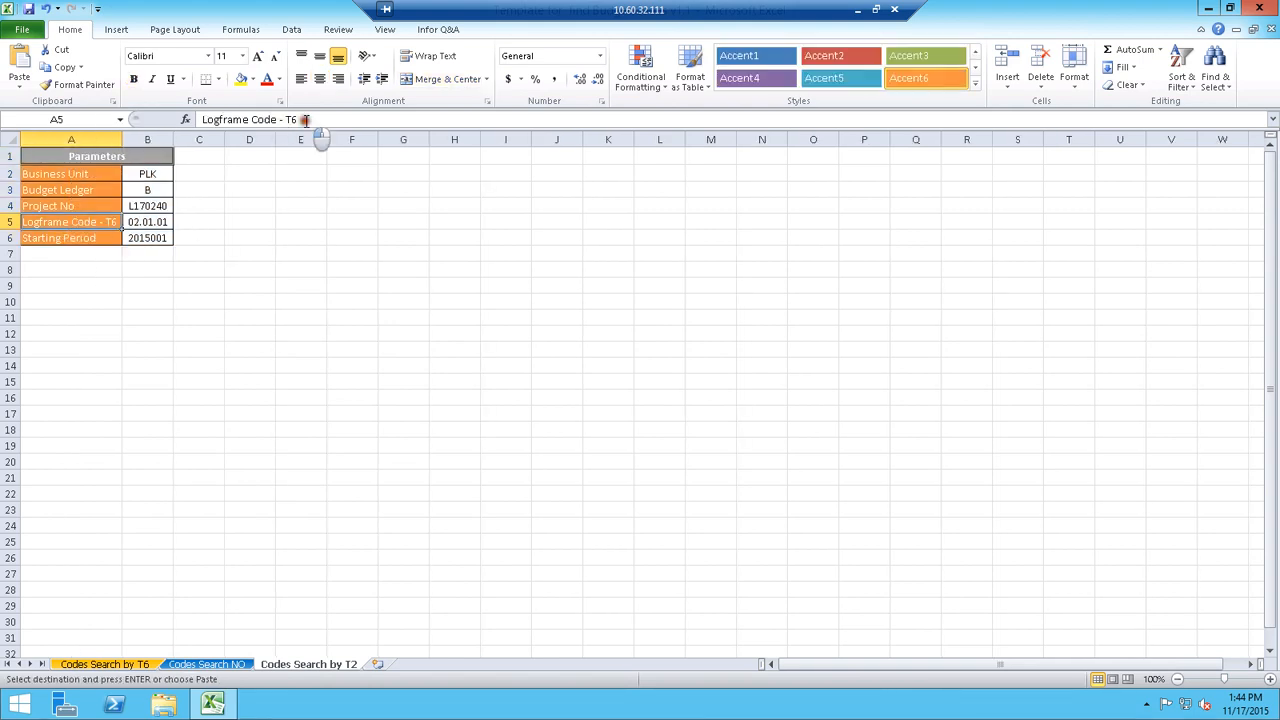
pyautogui.moveTo(297, 120); pyautogui.dragTo(190, 120)
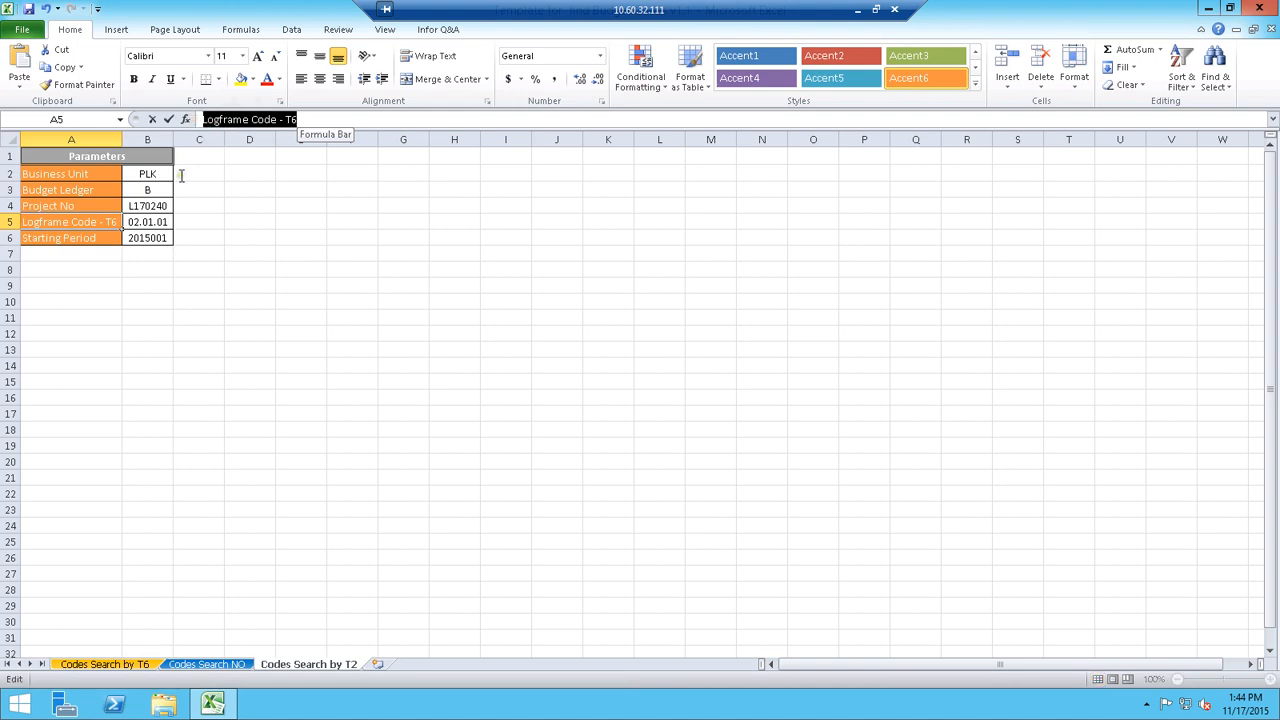
pyautogui.write('Expe')
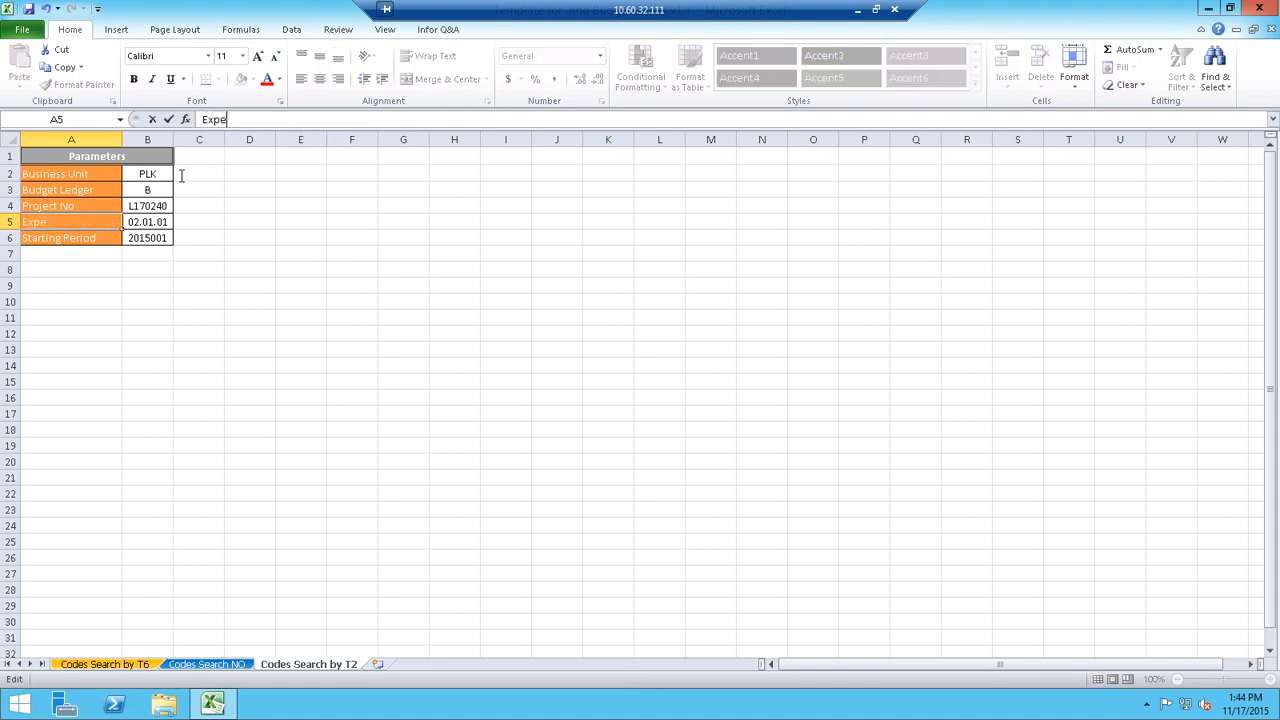
pyautogui.write('nses Code - T2')
pyautogui.press('Return')
# - Assign the name BUUNIT to the Business Unit value cell B2
pyautogui.press('Up')
pyautogui.press('Up')
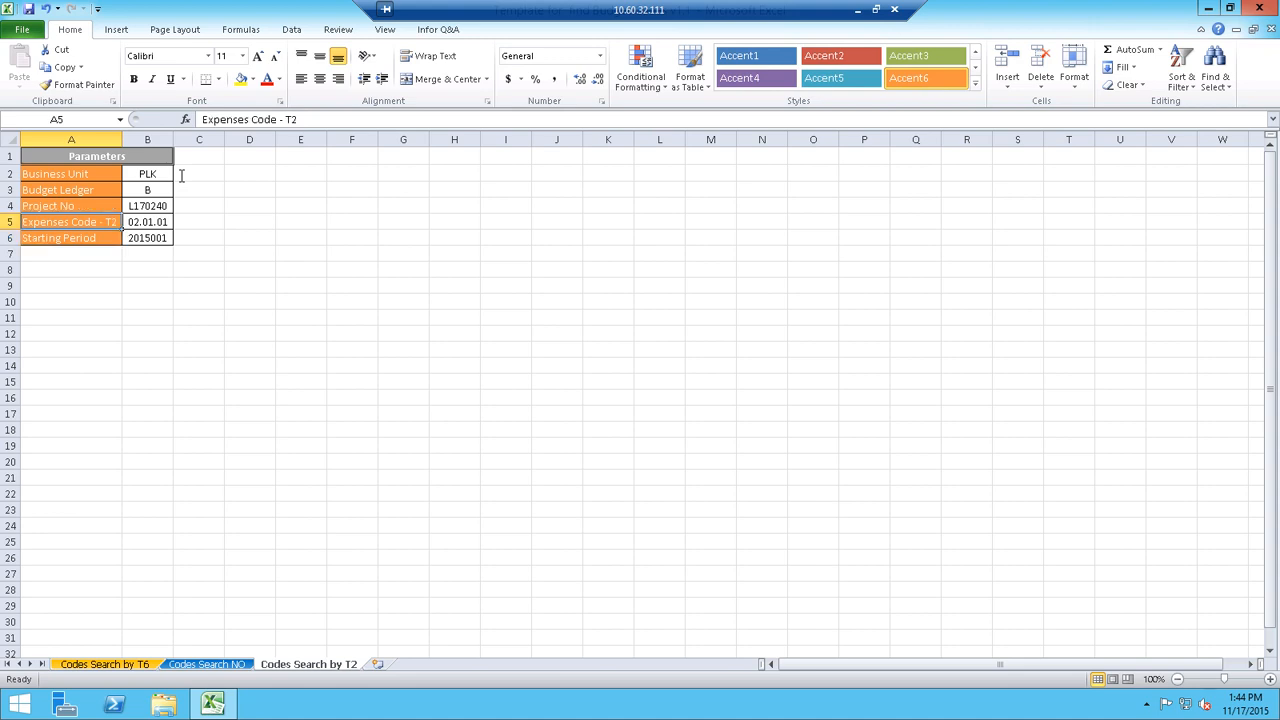
pyautogui.press('Up')
pyautogui.press('Up')
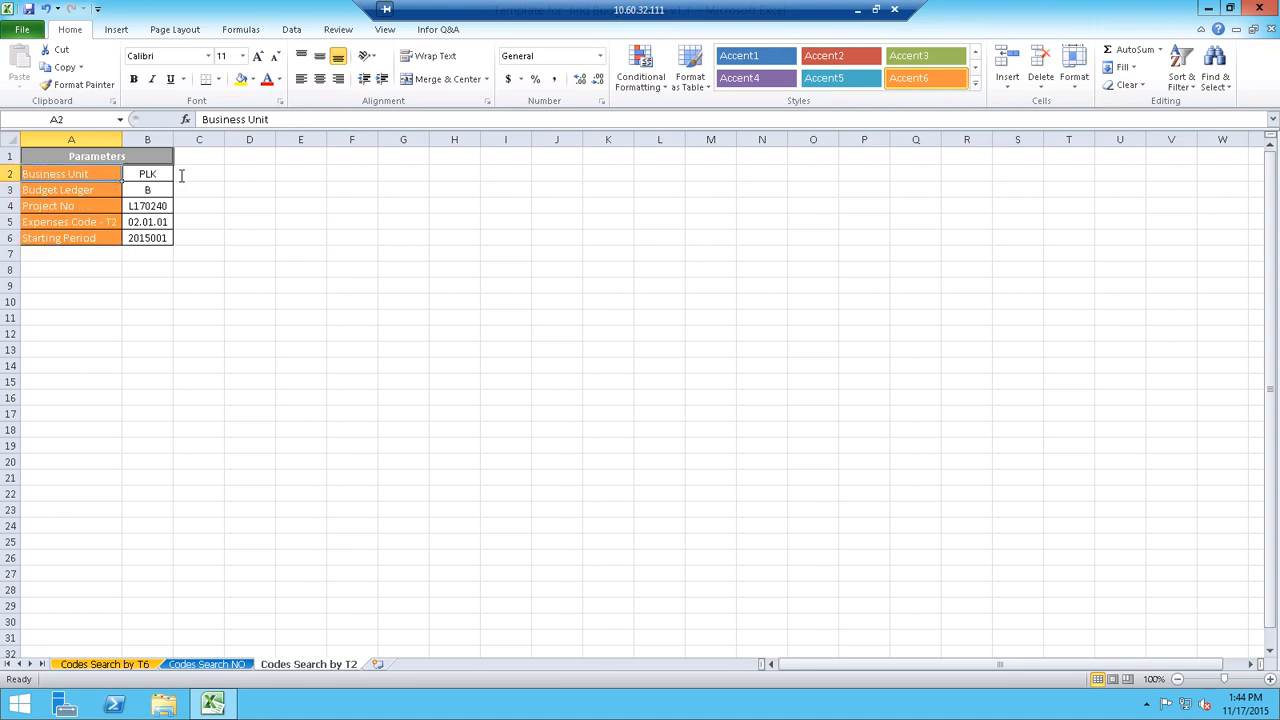
pyautogui.press('Right')
pyautogui.press('Down')
pyautogui.press('Down')
pyautogui.press('Down')
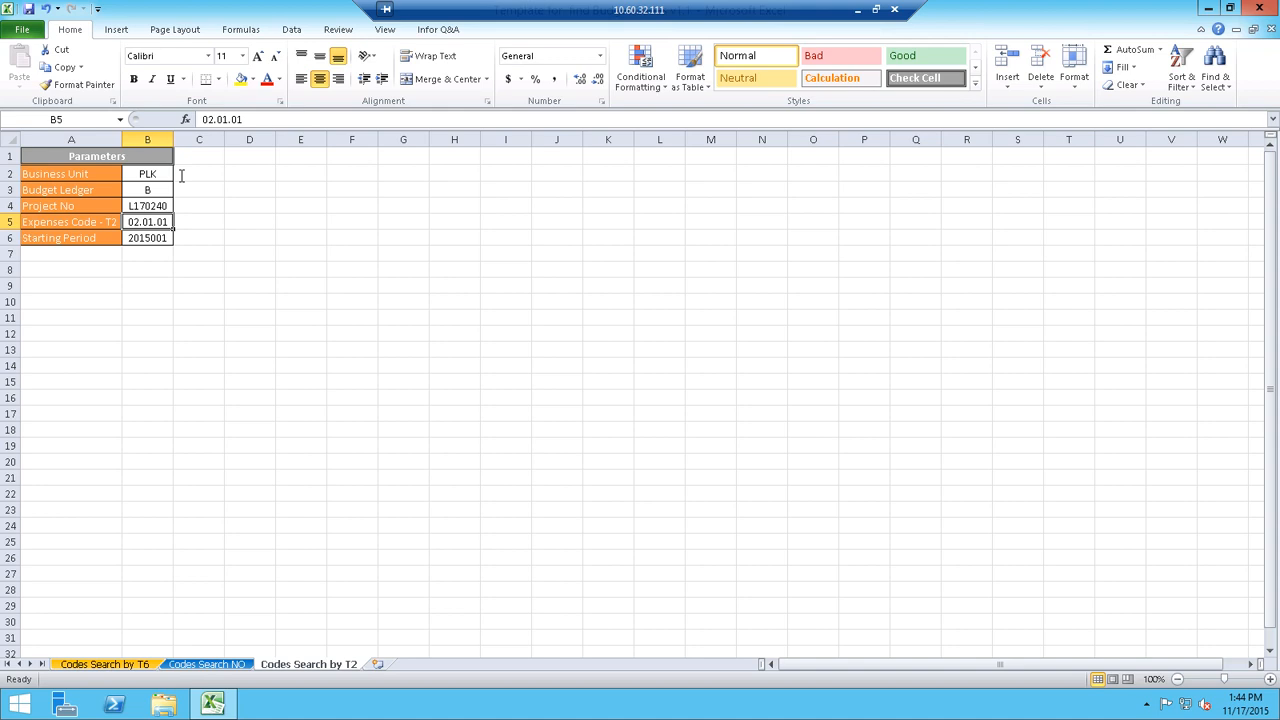
pyautogui.press('Up')
pyautogui.press('Up')
pyautogui.press('Up')
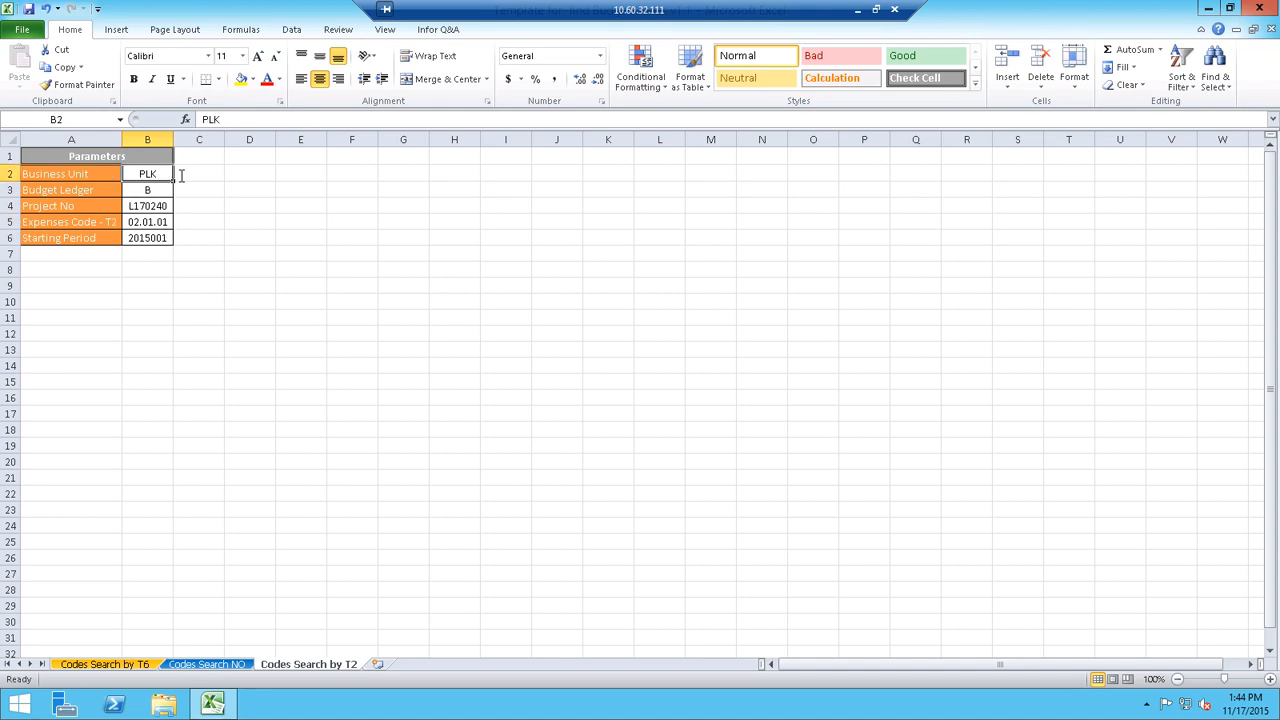
pyautogui.click(68, 114)
pyautogui.write('BUUNIT')
pyautogui.press('Return')
# - Name the Budget Ledger value cell B3 BUDLED and the Project No value cell B4 PROJNO
pyautogui.press('Down')
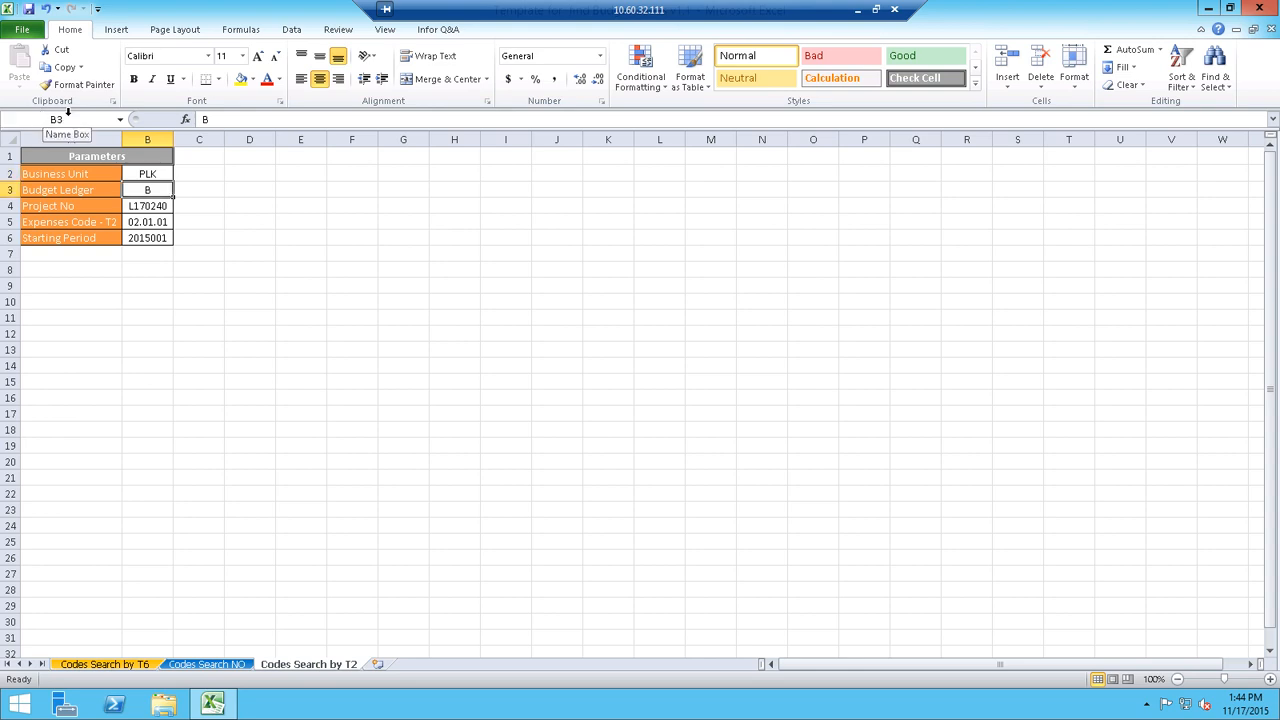
pyautogui.click(68, 113)
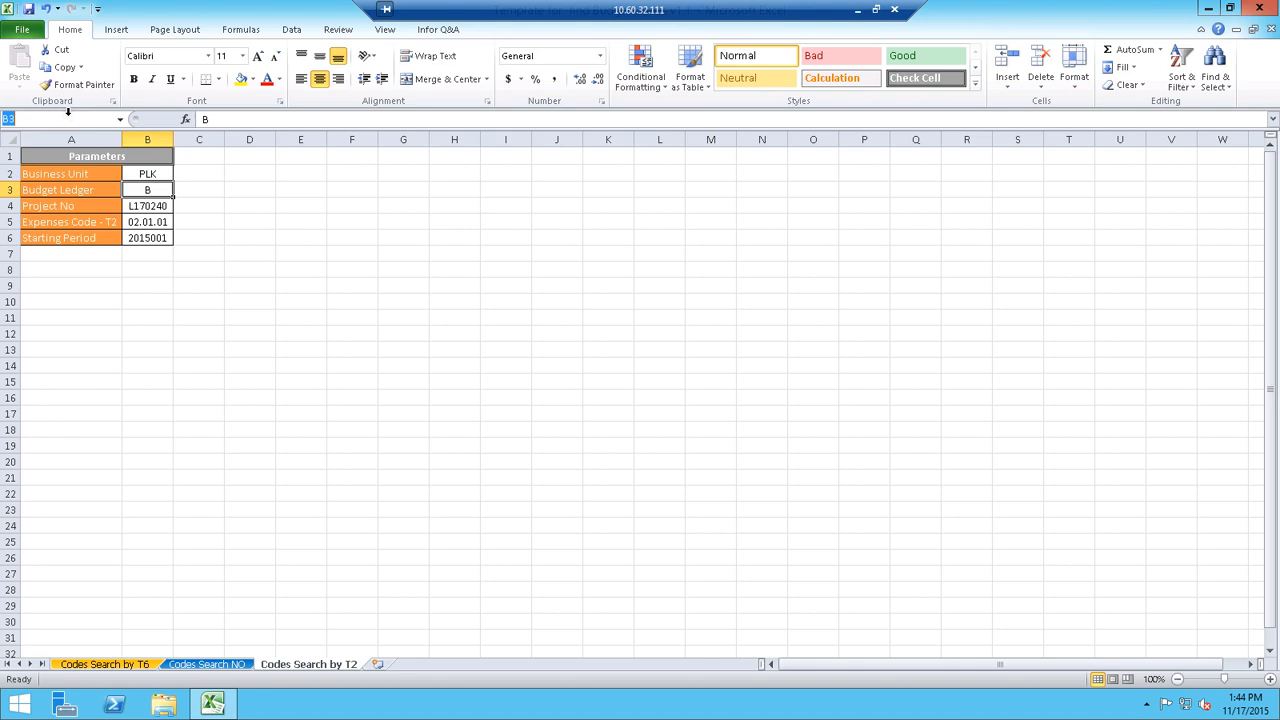
pyautogui.write('BUDLED')
pyautogui.press('Return')
pyautogui.press('Return')
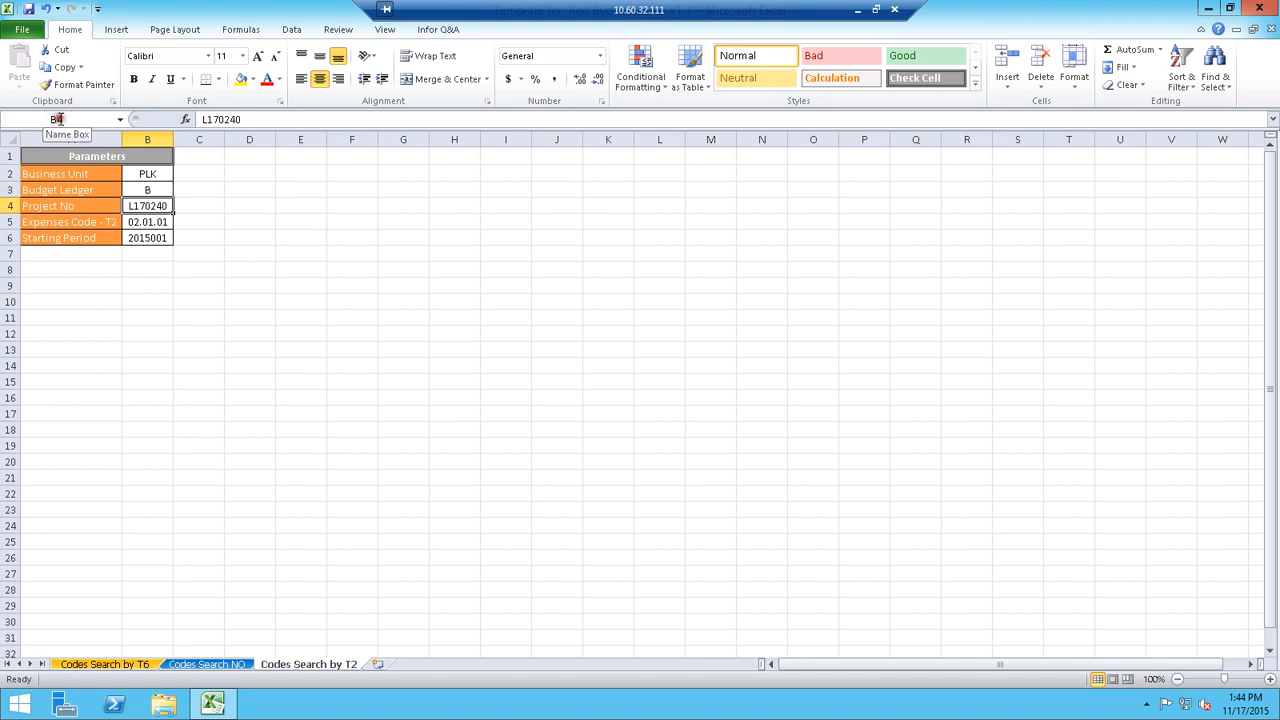
pyautogui.click(60, 119)
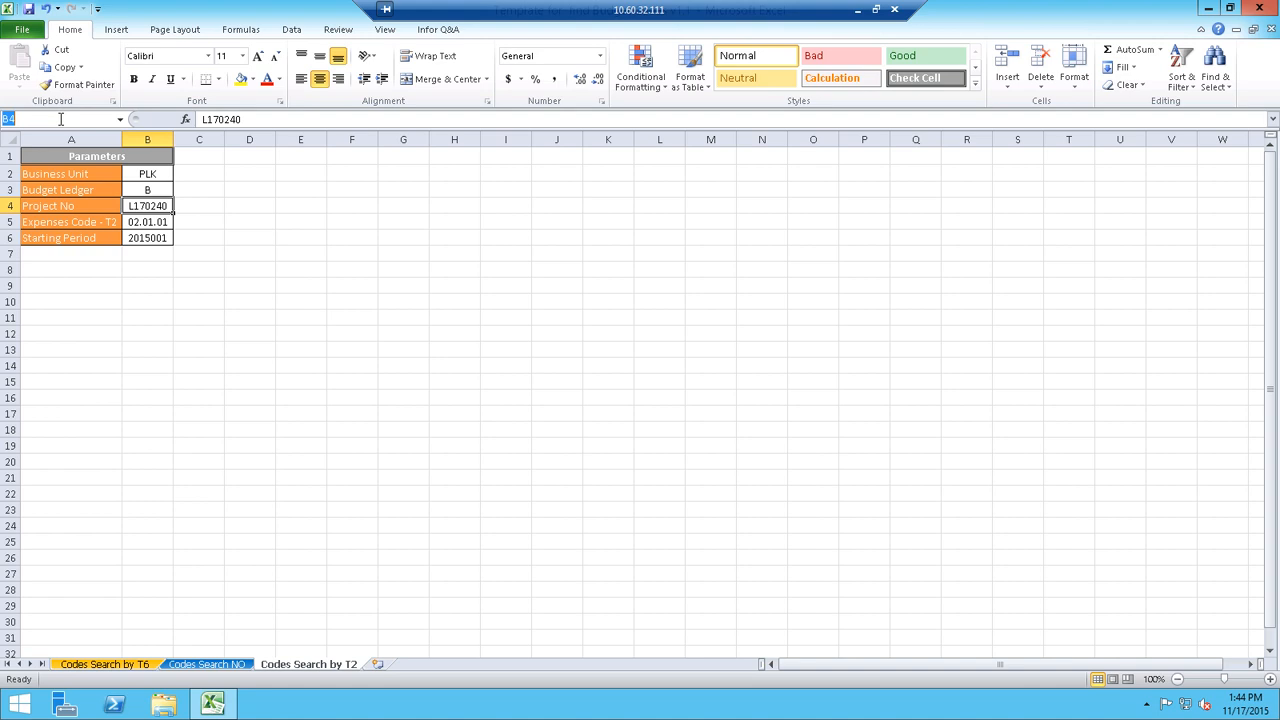
pyautogui.write('PROJNO')
pyautogui.press('Return')
# - Replace the Expenses Code - T2 value in B5 with 81001
pyautogui.press('Return')
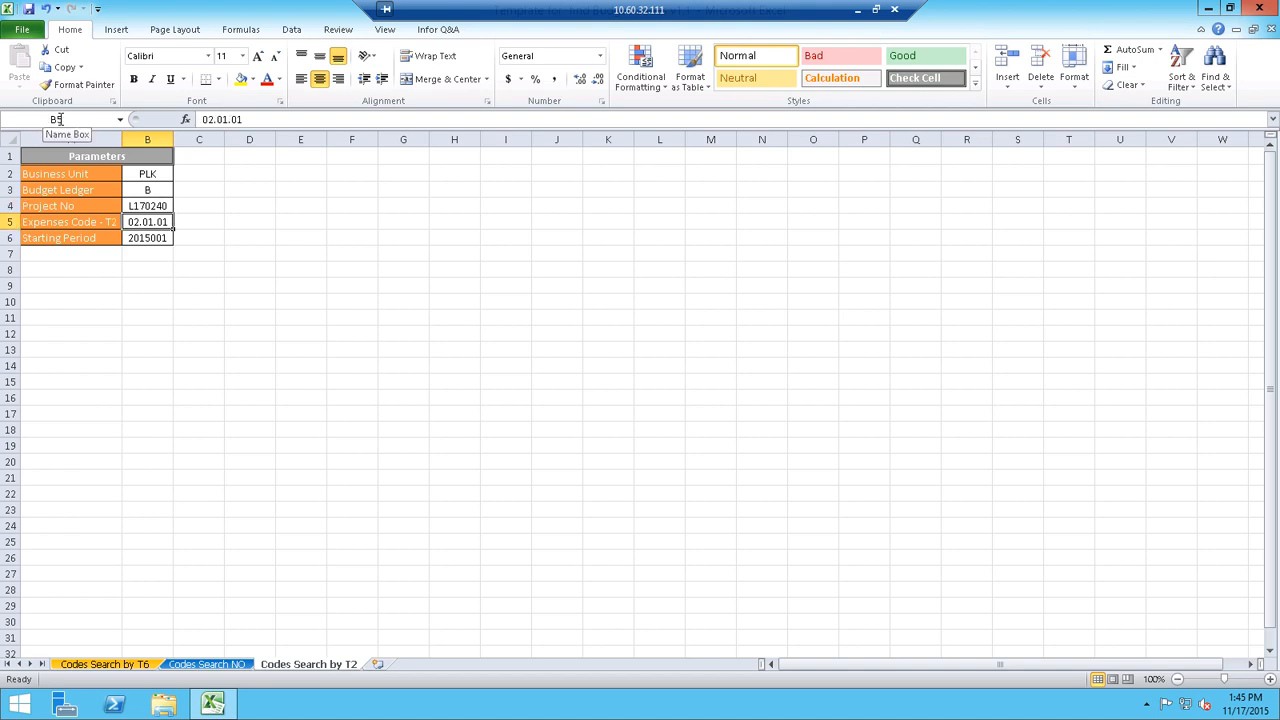
pyautogui.press('Delete')
pyautogui.write('81001')
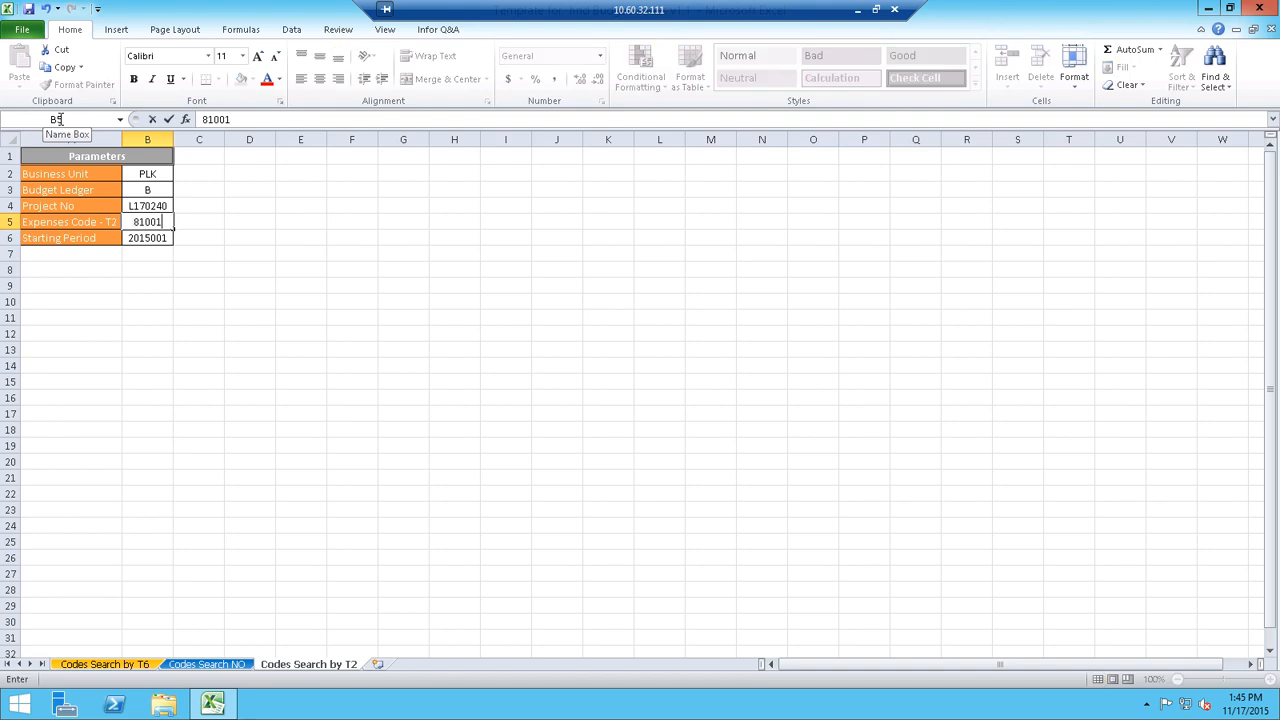
pyautogui.press('Return')
# - Assign the name EXPCD to the Expenses Code - T2 value cell B5
pyautogui.press('Up')
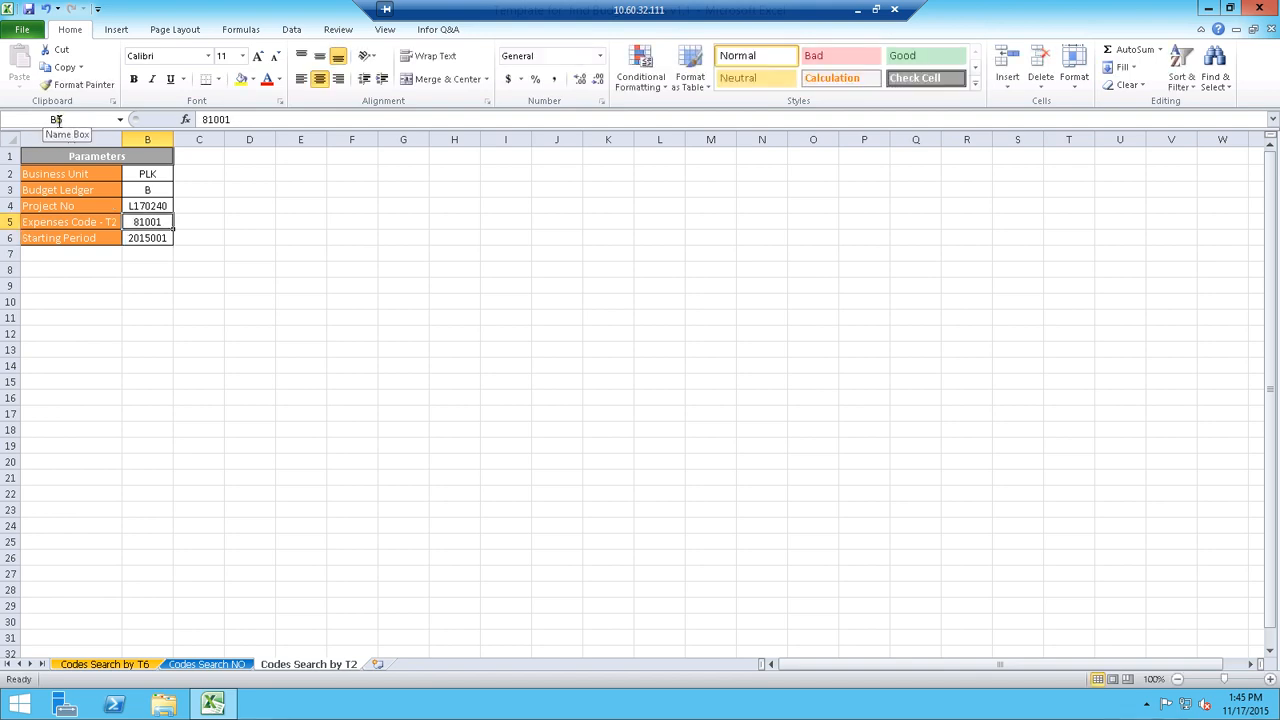
pyautogui.click(86, 118)
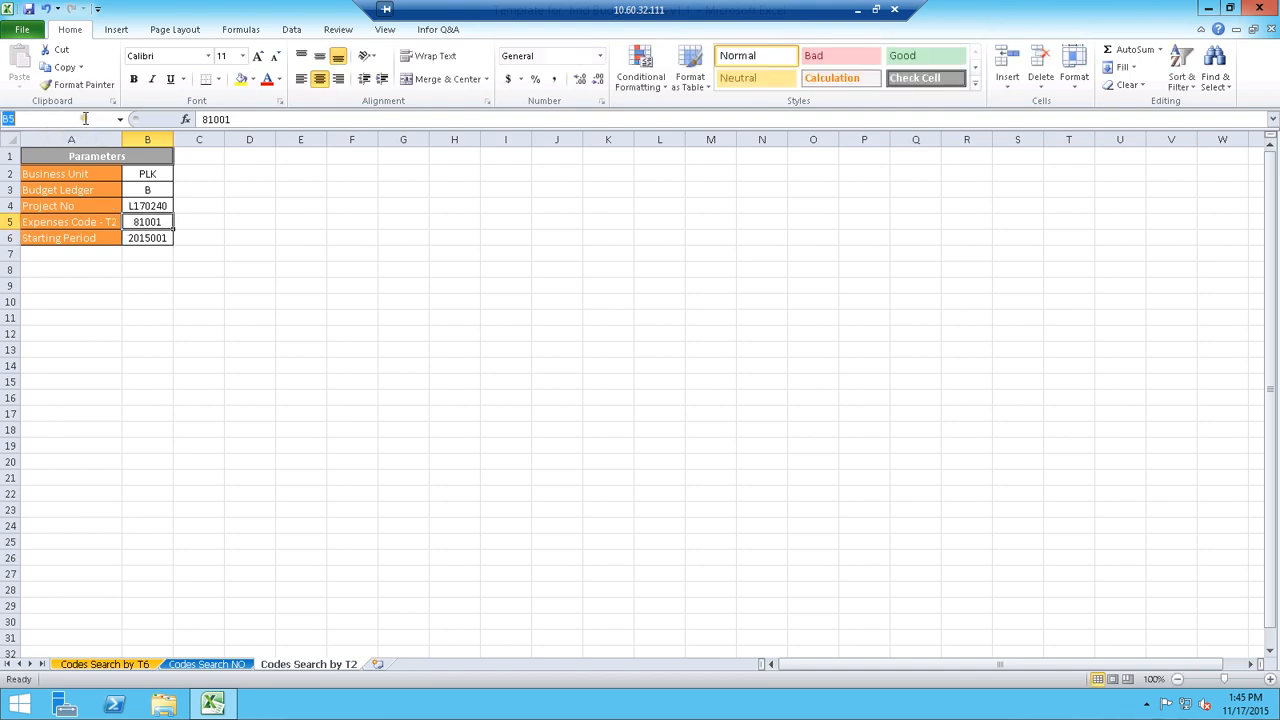
pyautogui.write('exp')
pyautogui.press('BackSpace')
pyautogui.press('BackSpace')
pyautogui.press('BackSpace')
pyautogui.write('E')
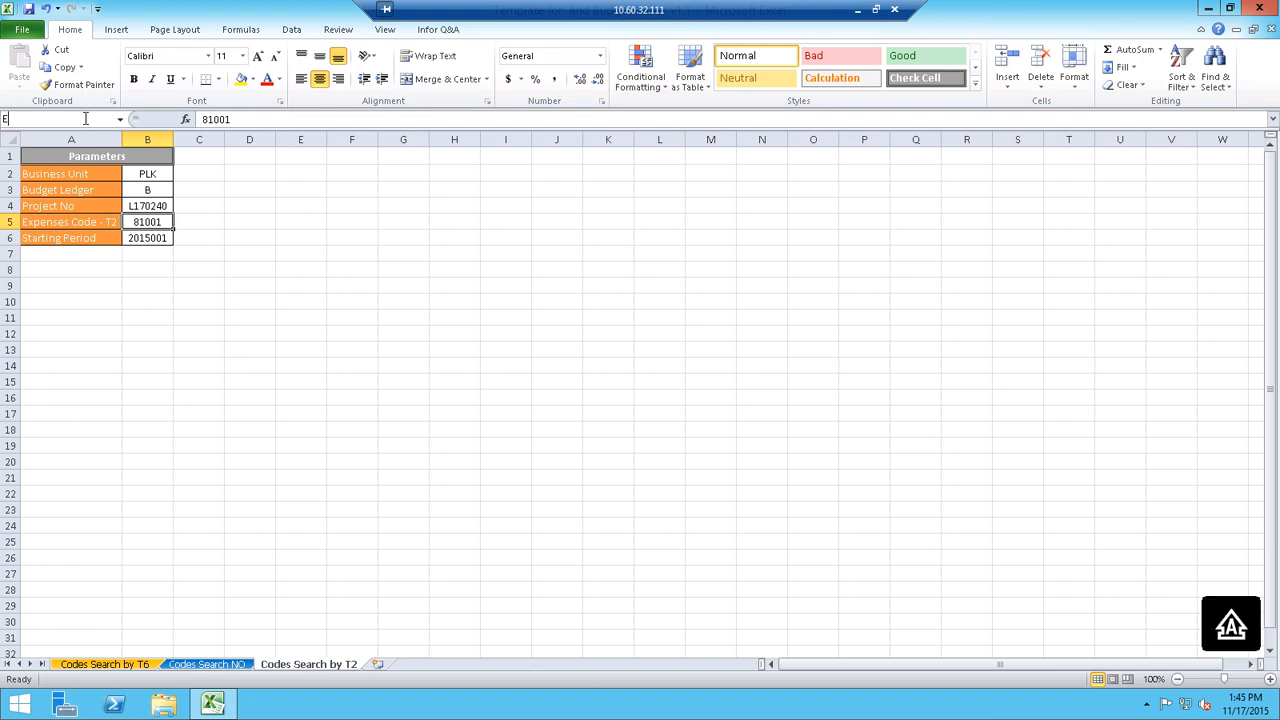
pyautogui.write('xPCD')
pyautogui.press('Return')
# - Assign the name PERIOD to the Starting Period value cell B6
pyautogui.press('Down')
pyautogui.click(85, 119)
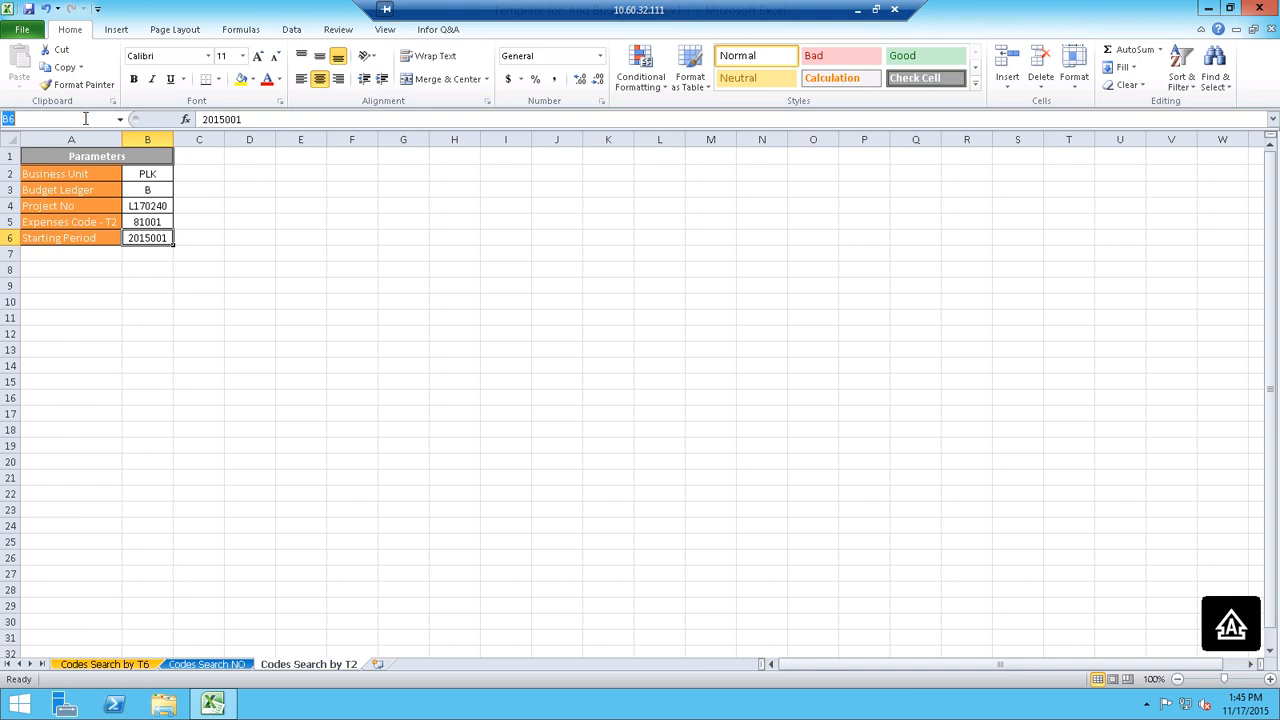
pyautogui.write('PERIOD')
pyautogui.press('Return')
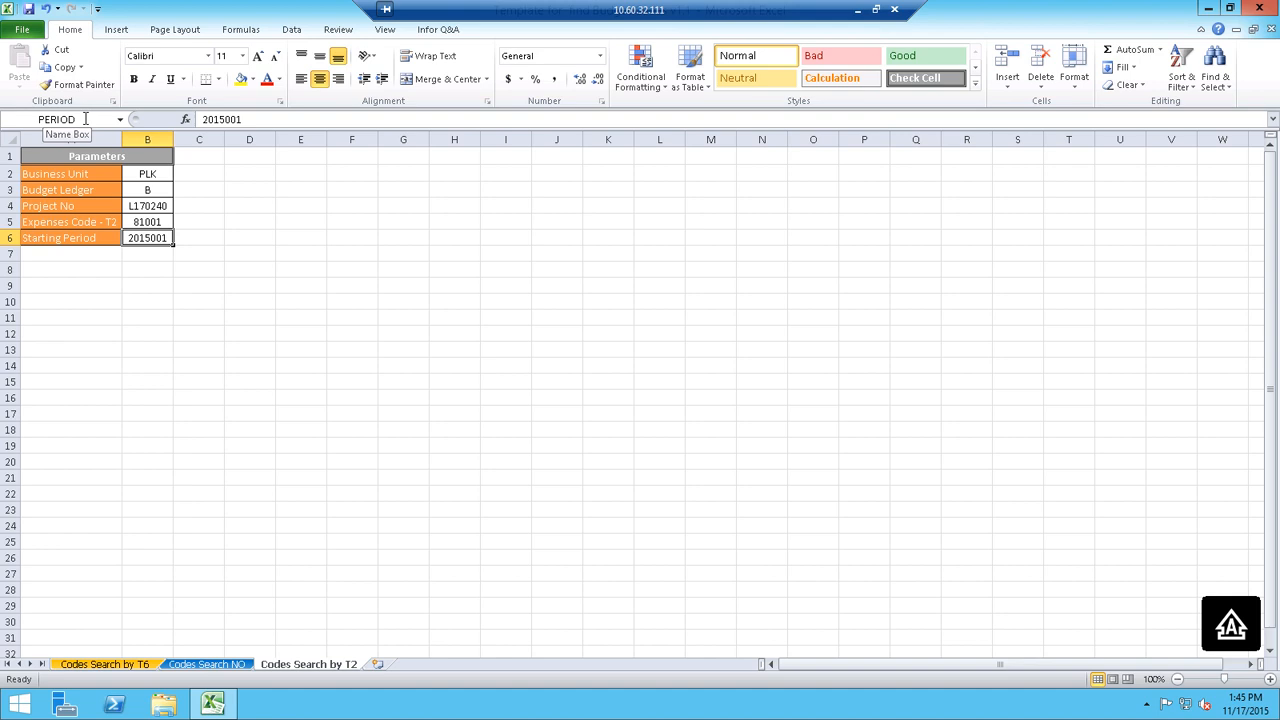
# - Make C8 the active cell and log on to Infor Q&A
pyautogui.press('Down')
pyautogui.press('Right')
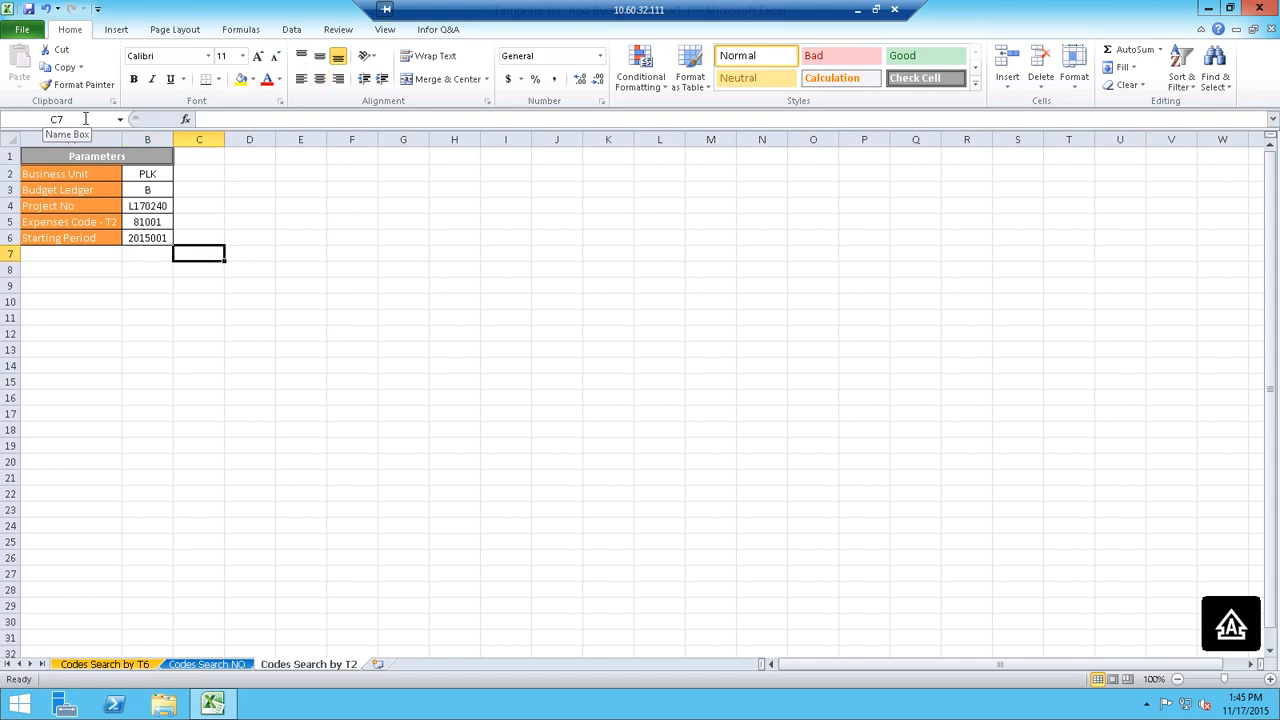
pyautogui.press('Down')
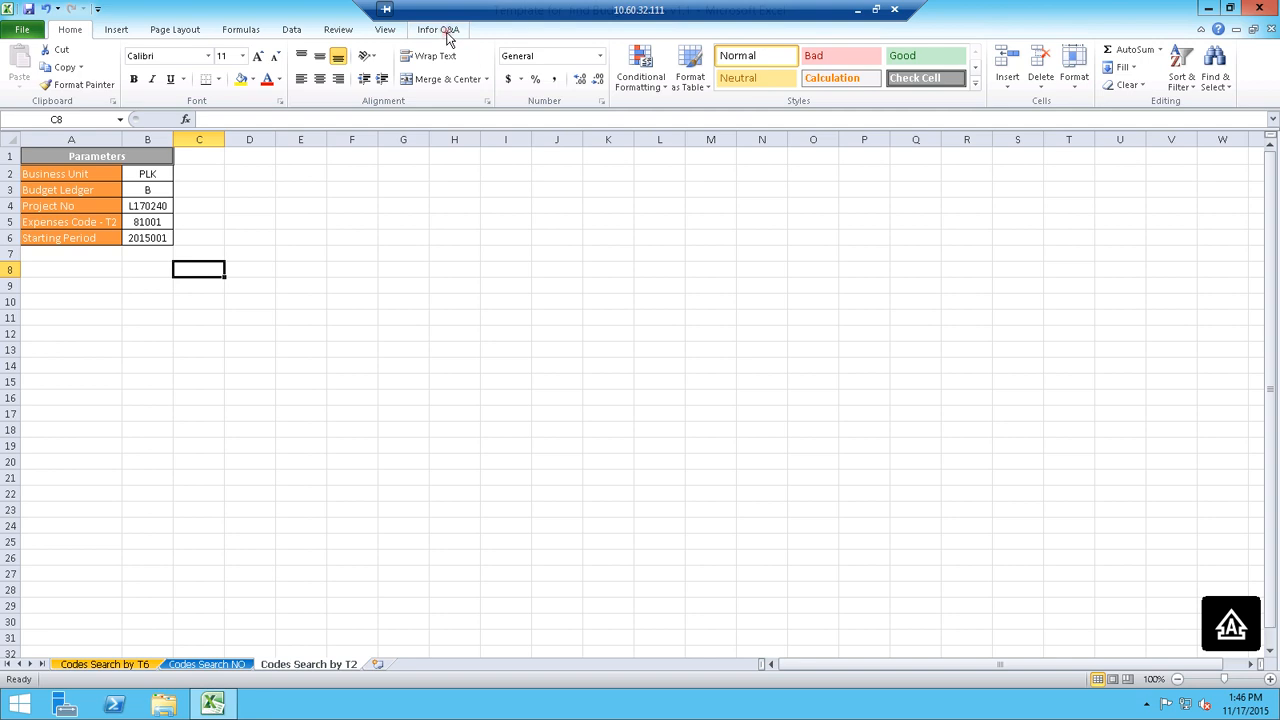
pyautogui.click(420, 29)
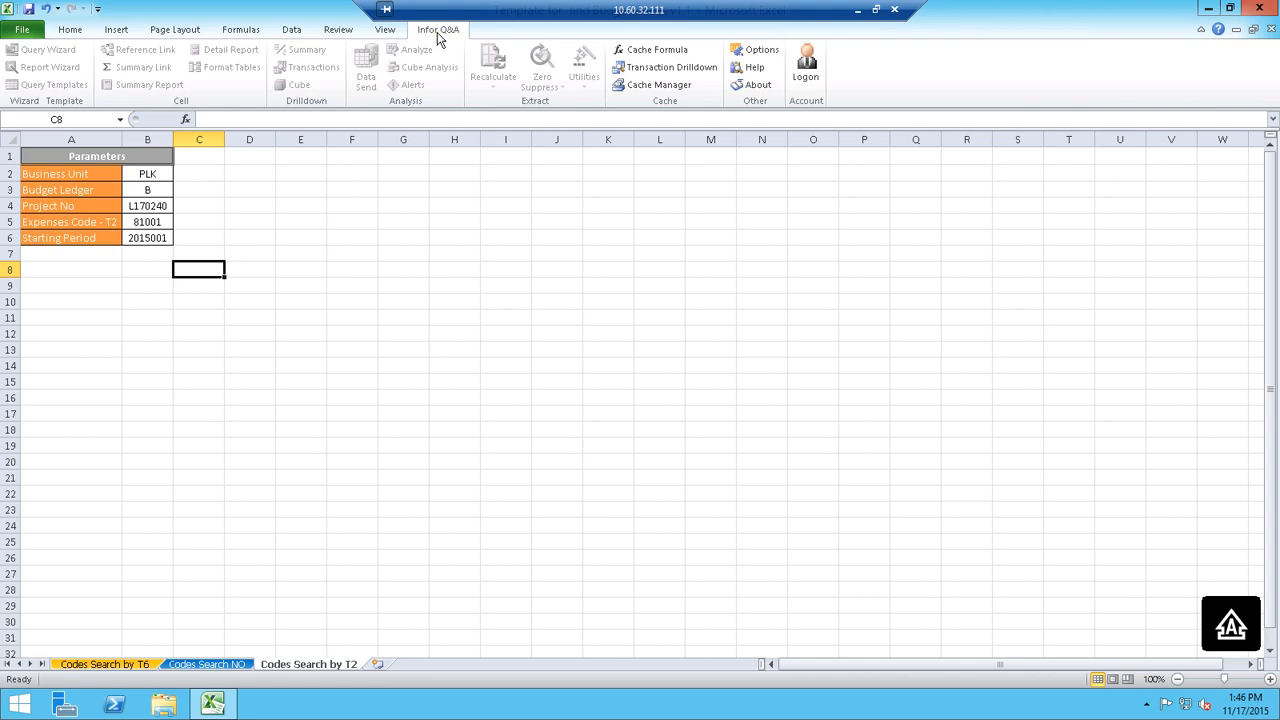
pyautogui.click(805, 68)
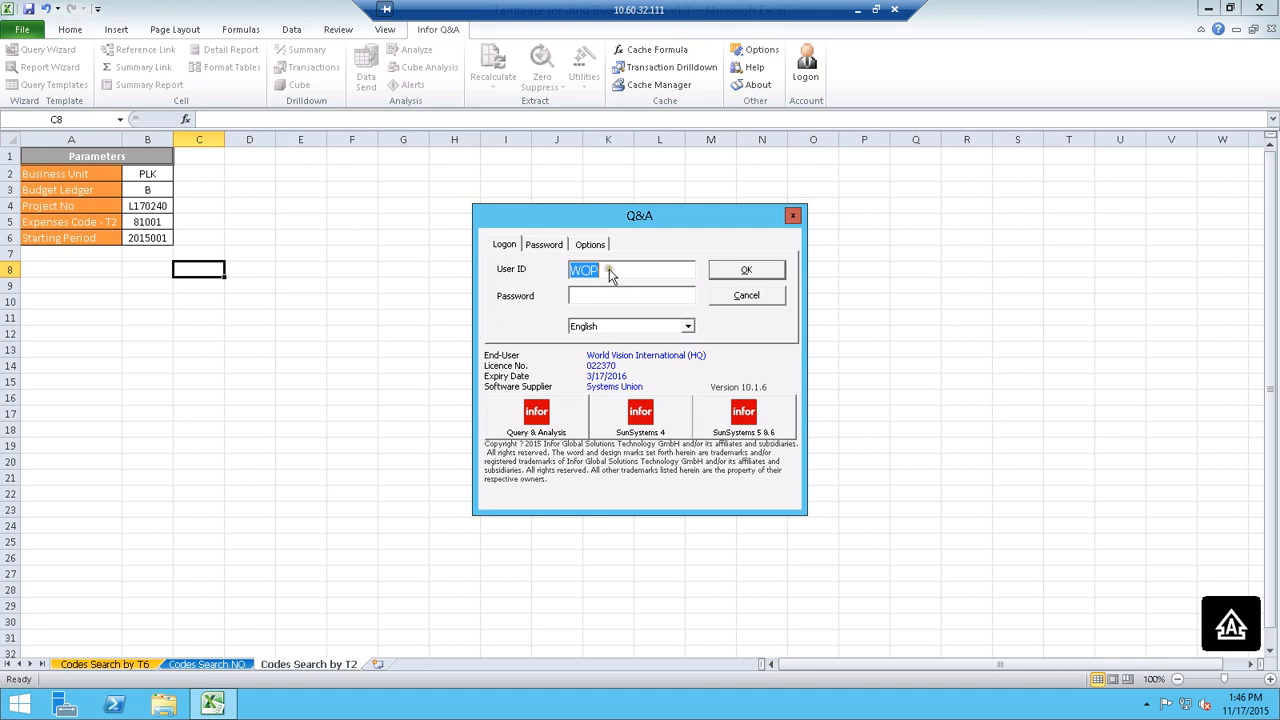
pyautogui.click(768, 276)
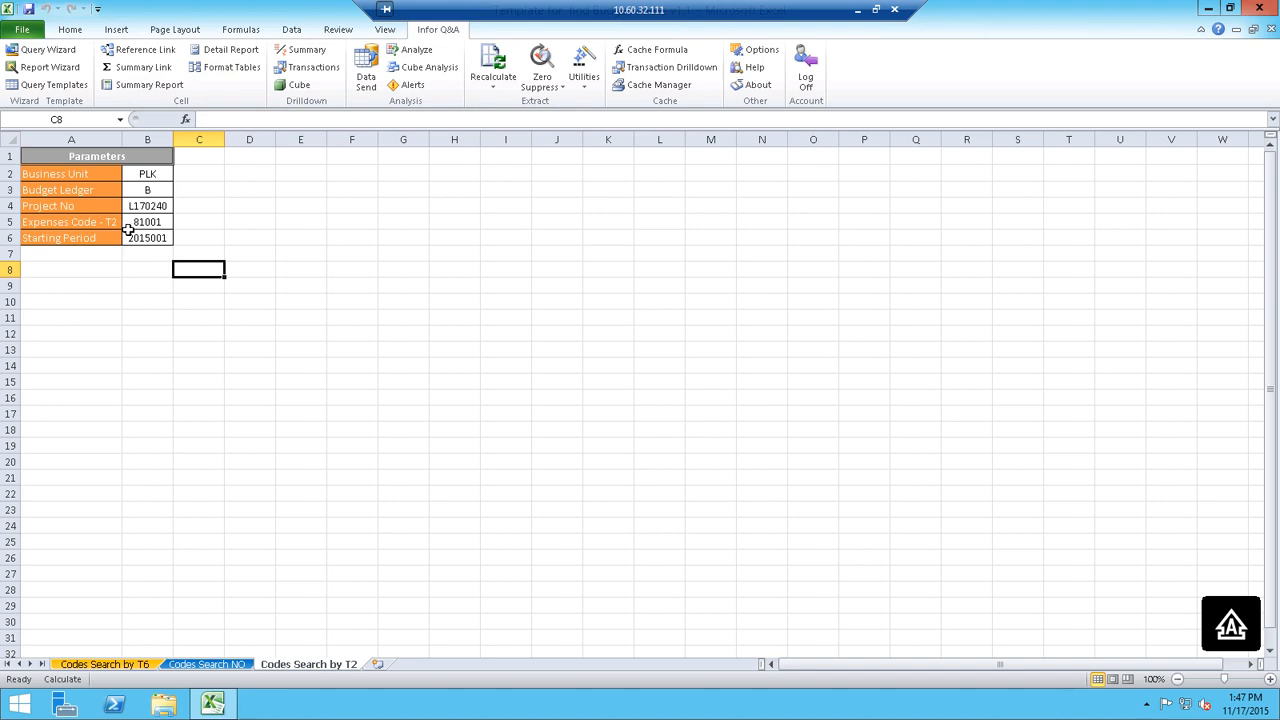
# - Start a Summary Report at C8 and load the internal definition CODEBYT6 into it
pyautogui.click(140, 88)
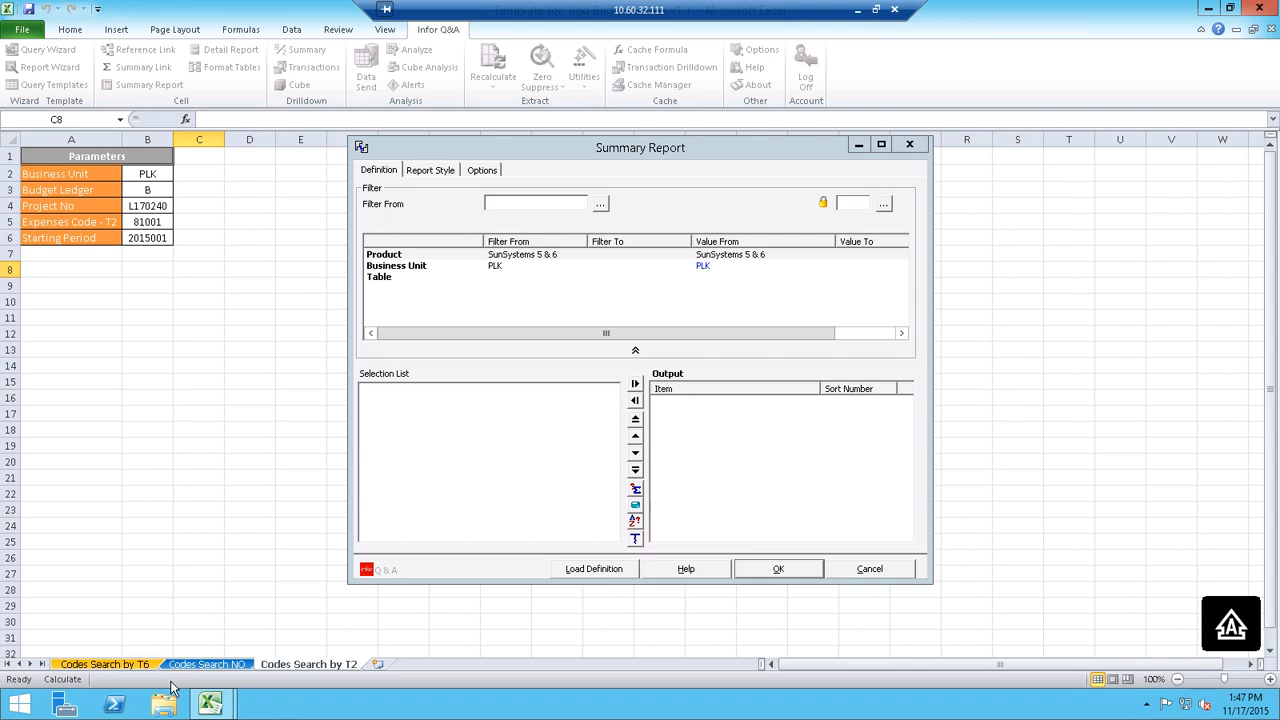
pyautogui.click(573, 569)
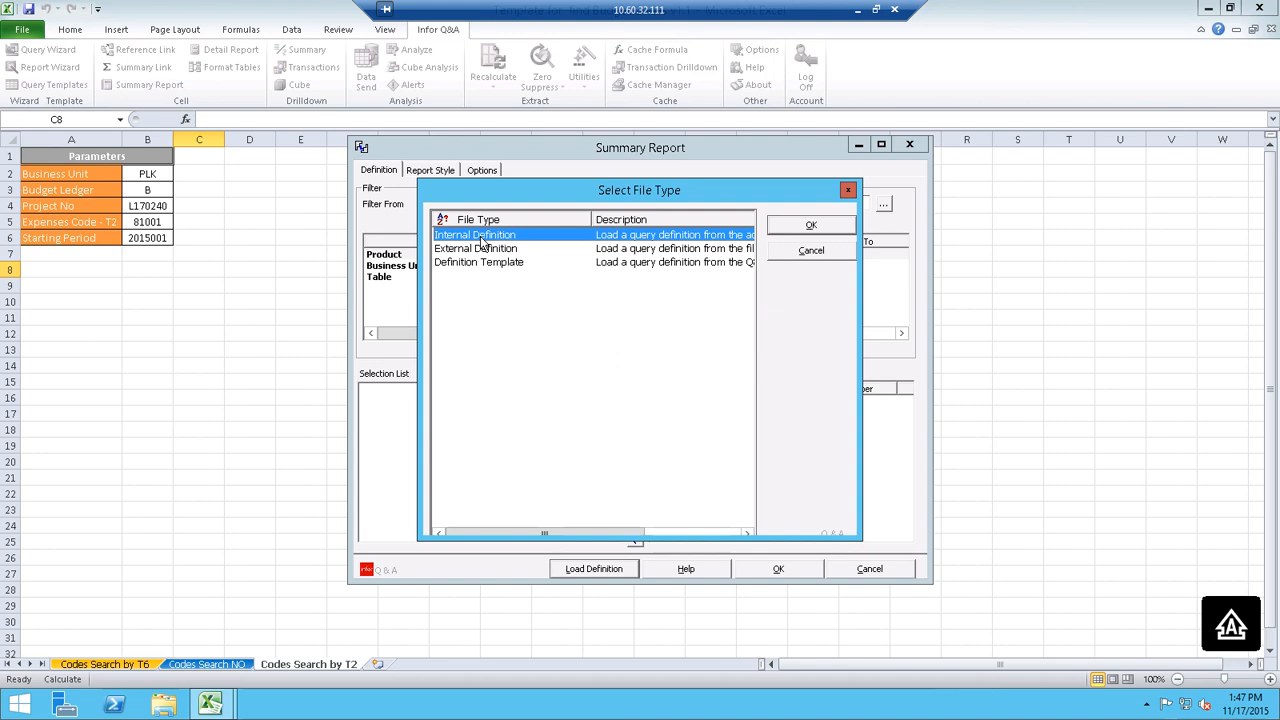
pyautogui.click(832, 229)
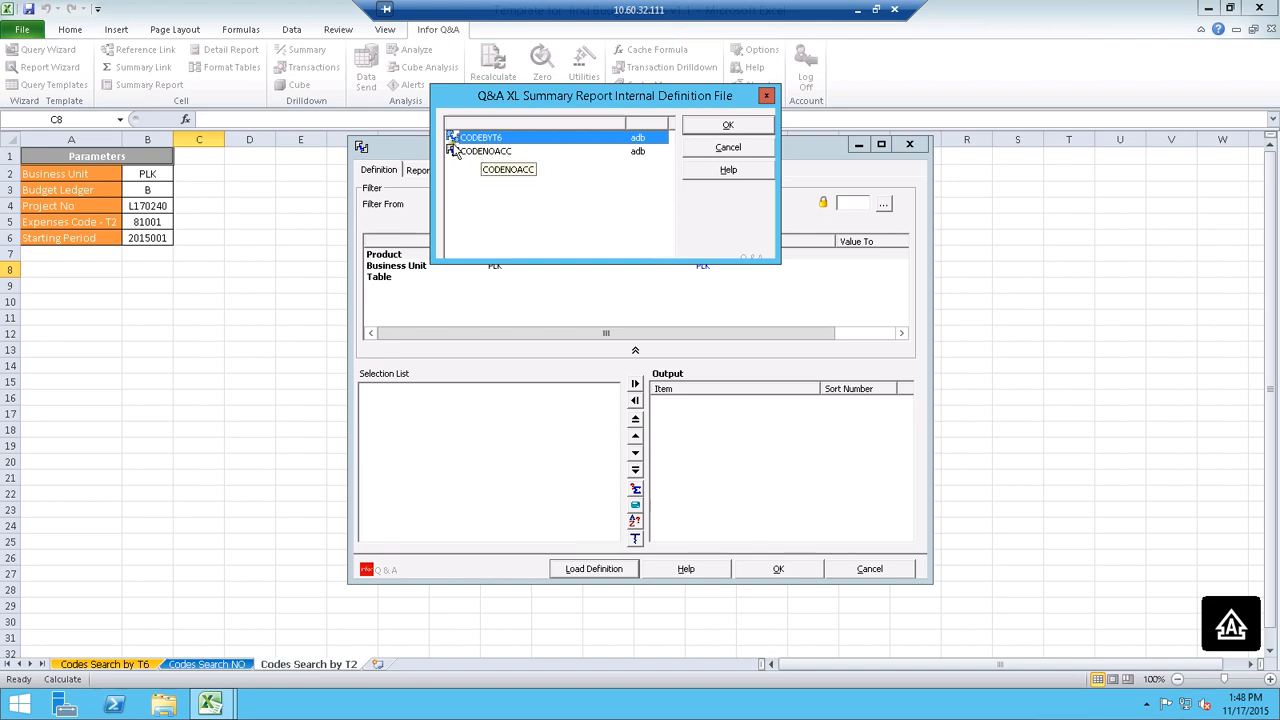
pyautogui.click(738, 127)
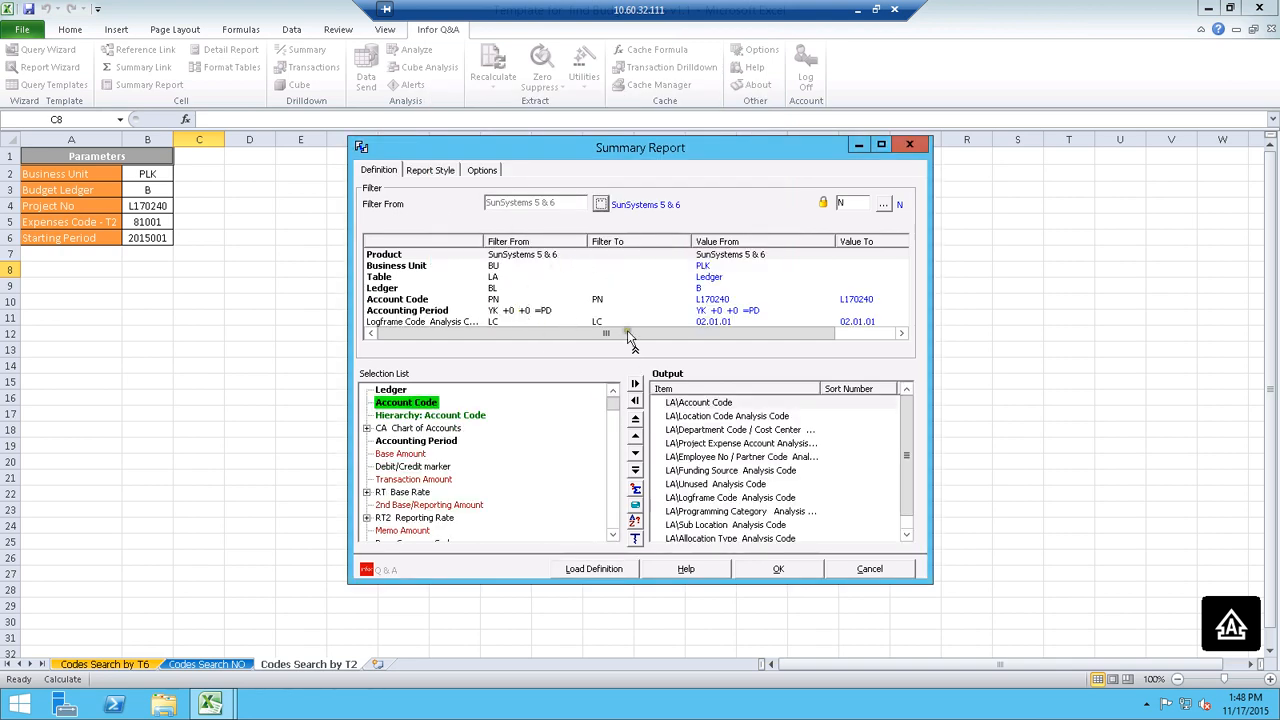
# - Change the report's internal definition name to CODEBYT2 so it saves as a separate definition
pyautogui.click(486, 172)
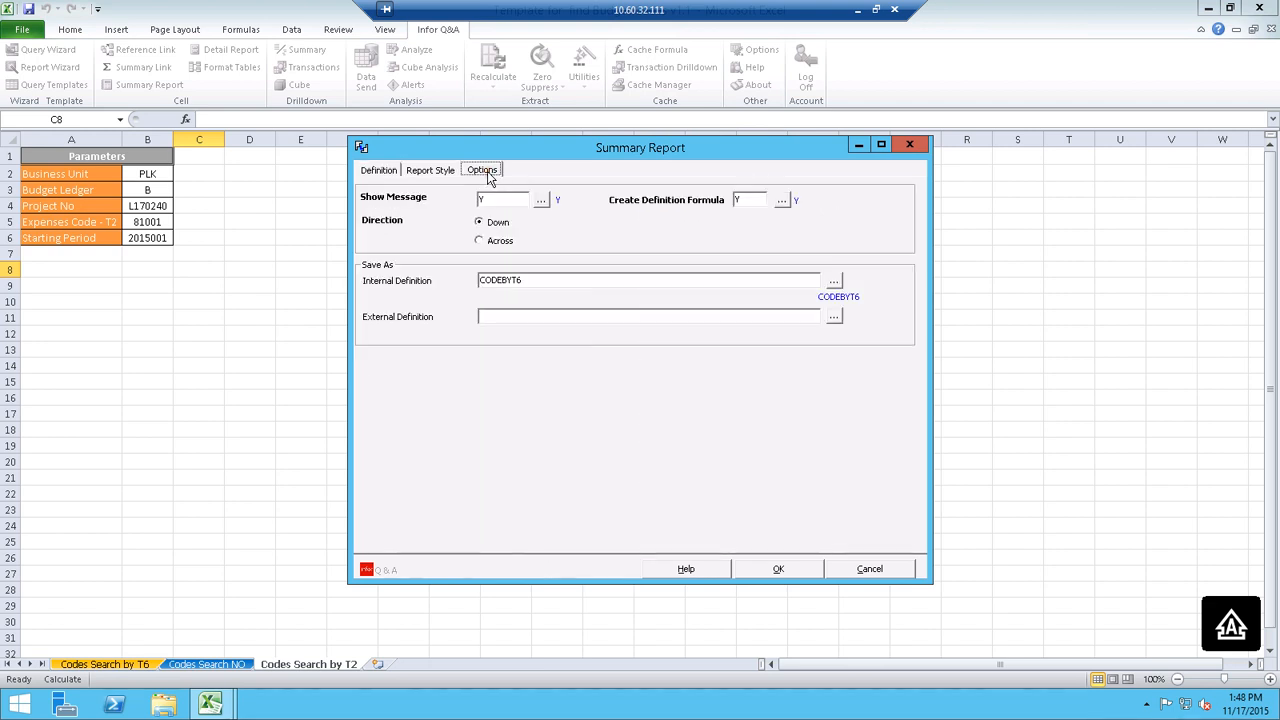
pyautogui.click(531, 285)
pyautogui.press('BackSpace')
pyautogui.write('2')
# - Point the report's Business Unit filter to the named cell BUUNIT
pyautogui.click(378, 170)
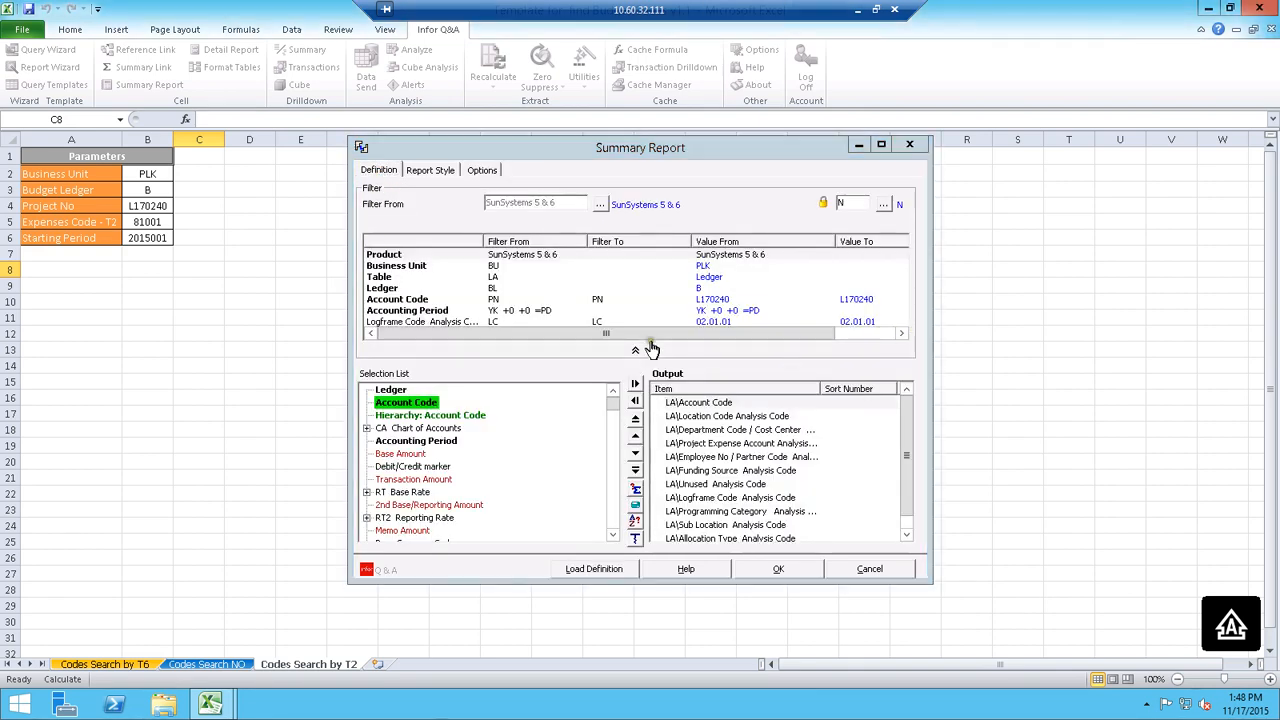
pyautogui.click(497, 266)
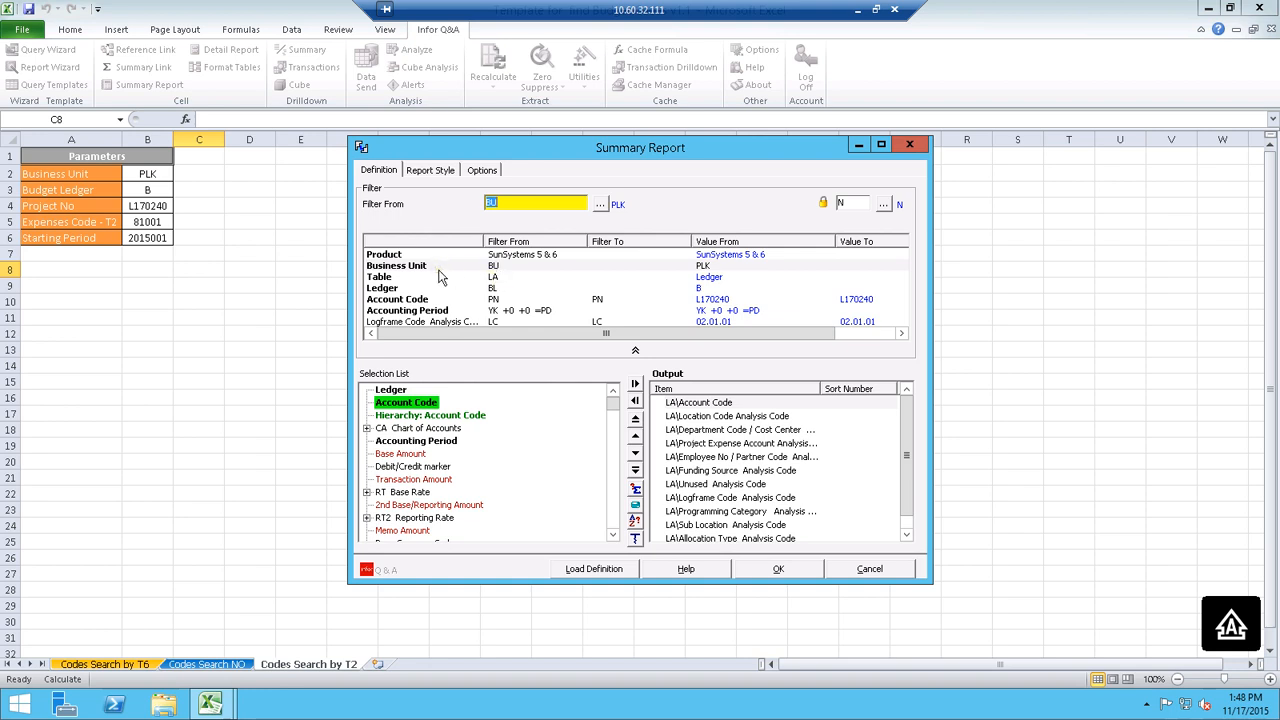
pyautogui.doubleClick(506, 270)
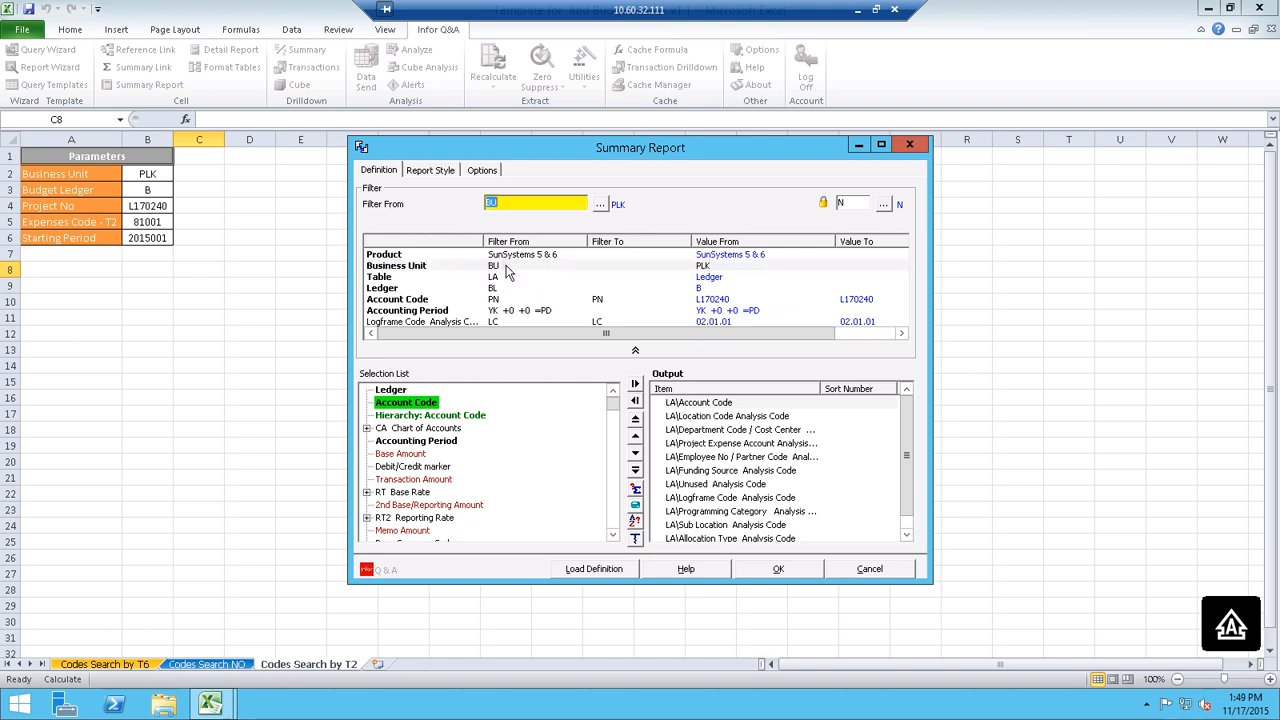
pyautogui.doubleClick(493, 205)
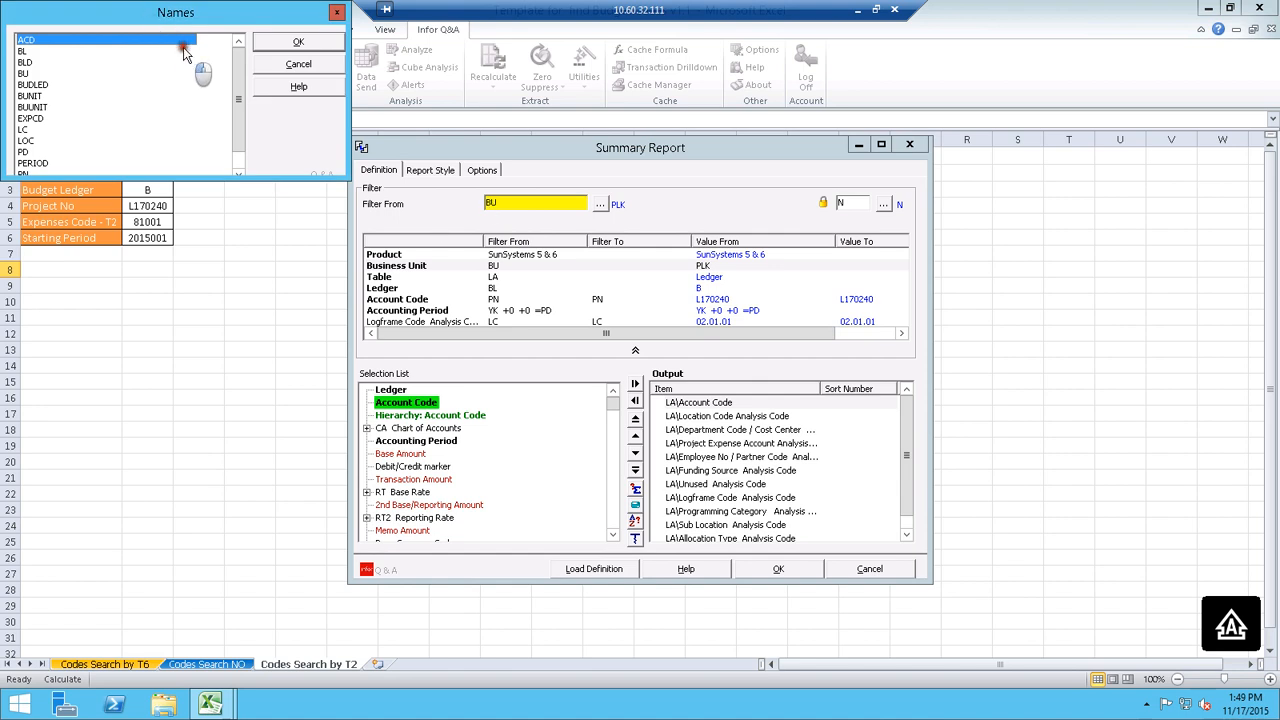
pyautogui.click(228, 76)
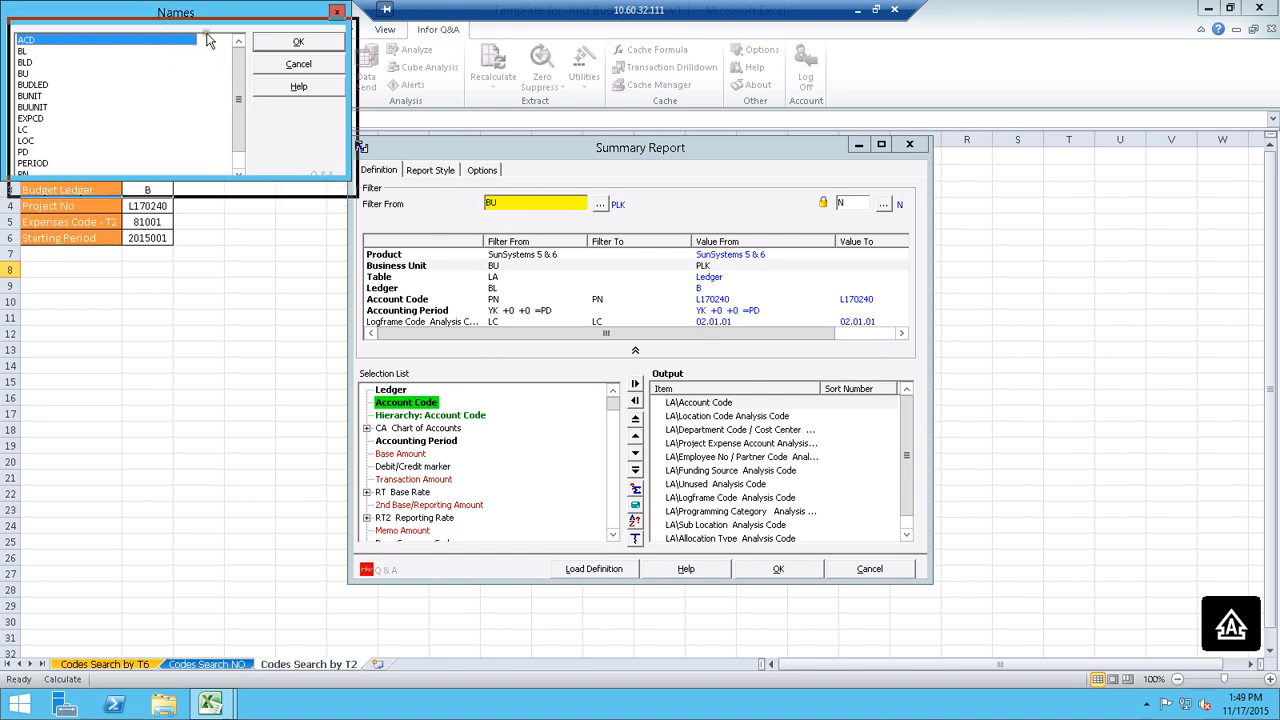
pyautogui.moveTo(208, 40); pyautogui.dragTo(188, 68)
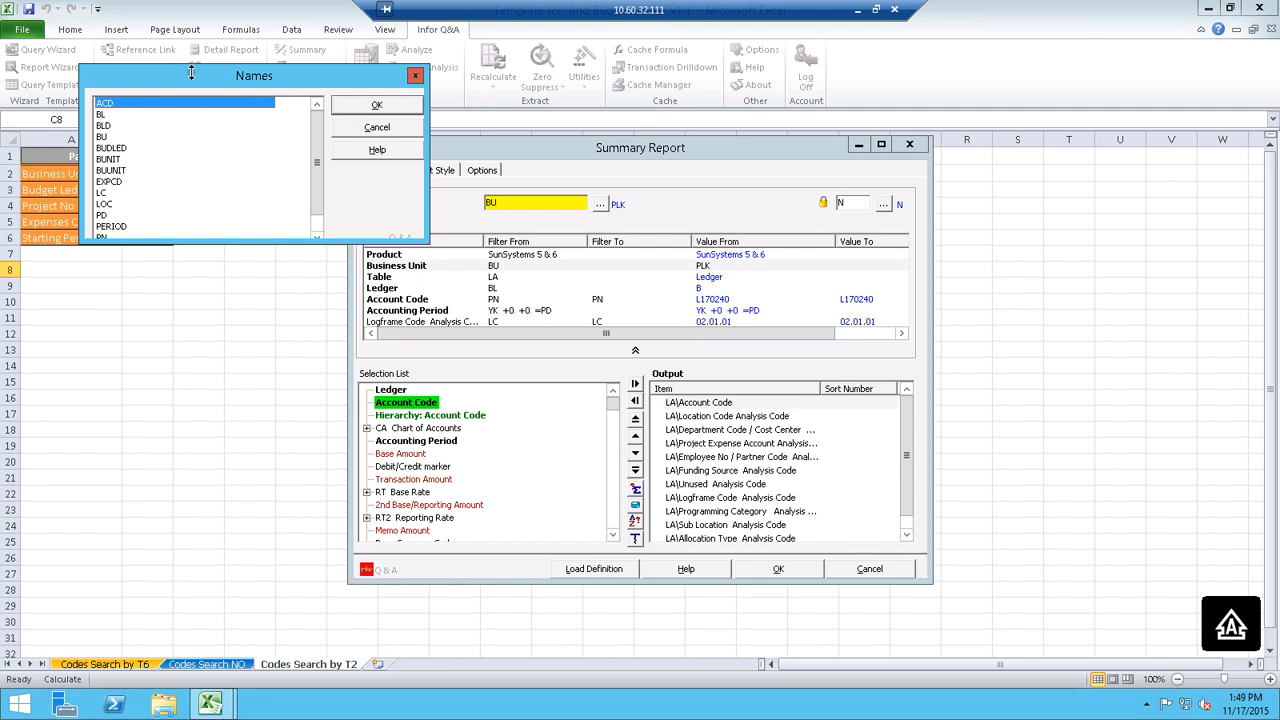
pyautogui.moveTo(247, 66); pyautogui.dragTo(301, 53)
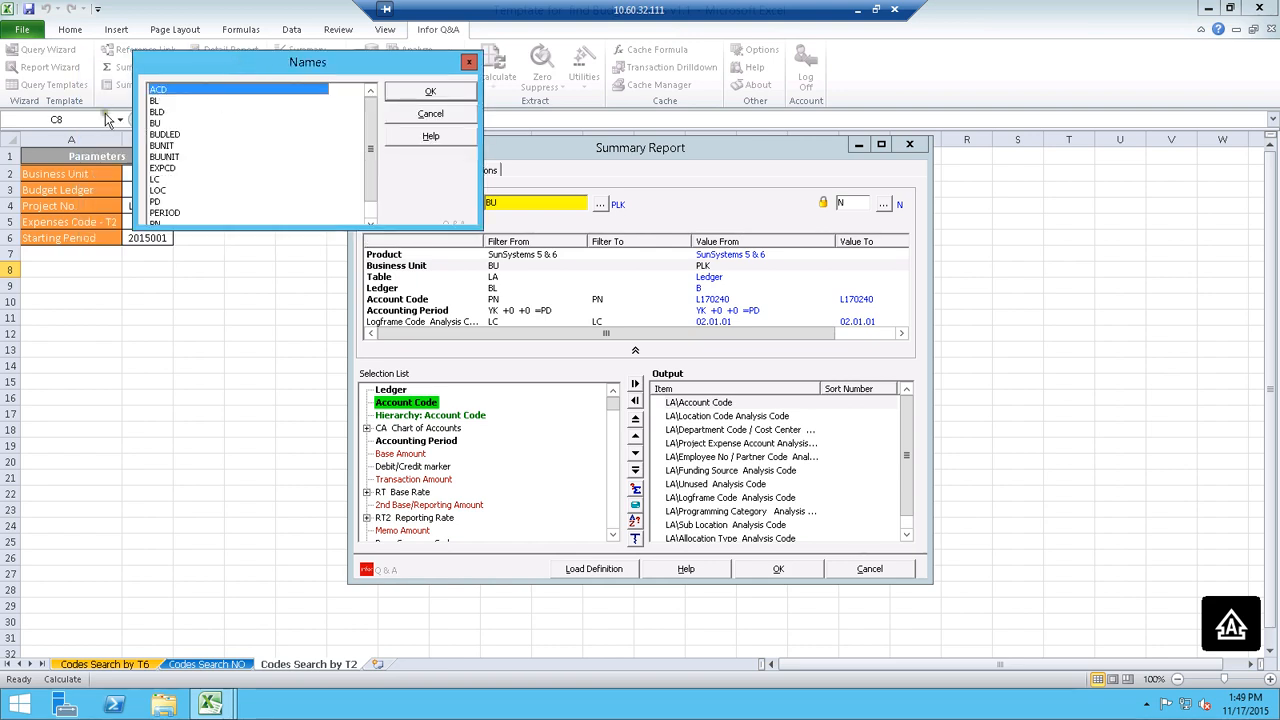
pyautogui.click(164, 157)
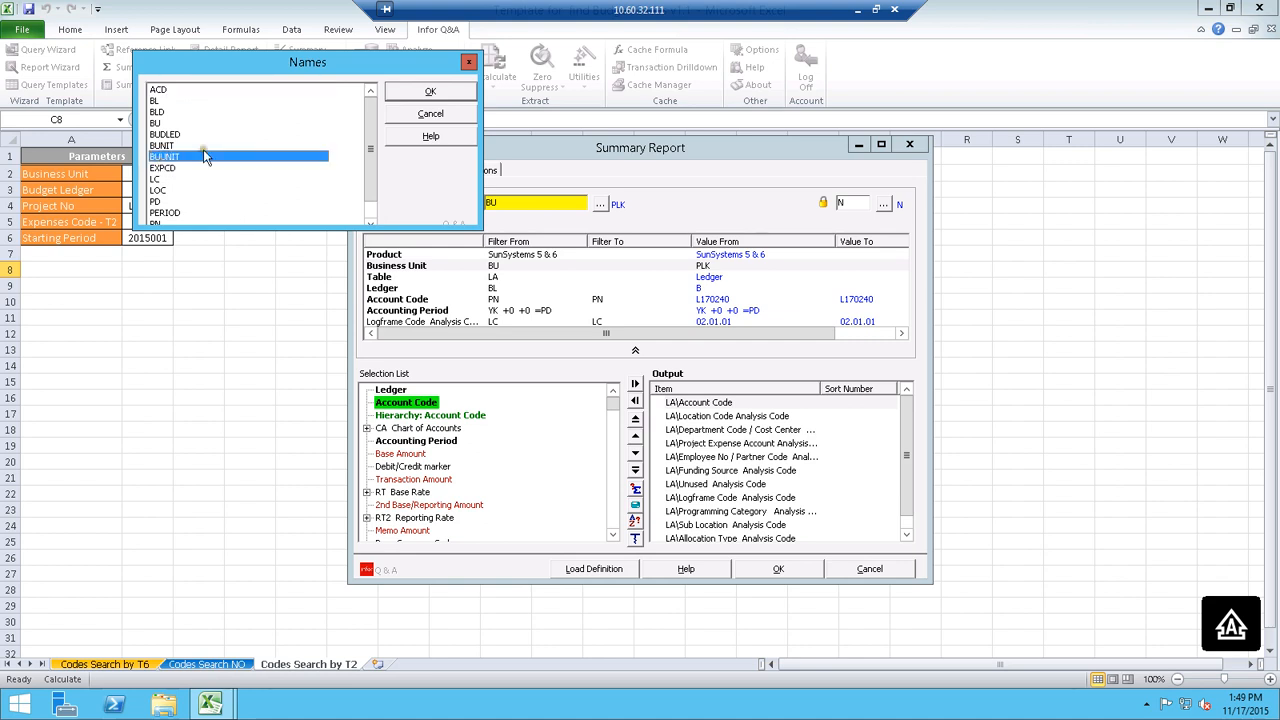
pyautogui.click(417, 93)
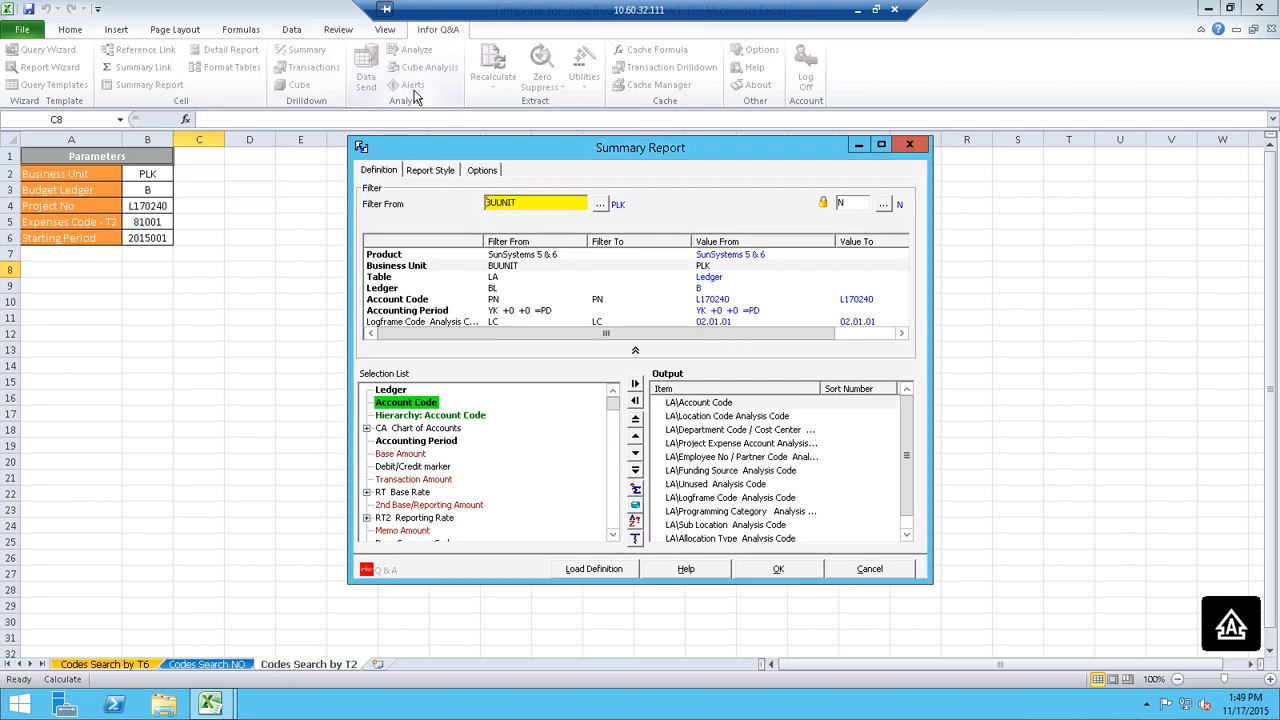
# - Point the report's Ledger filter to the named cell BUDLED
pyautogui.click(494, 288)
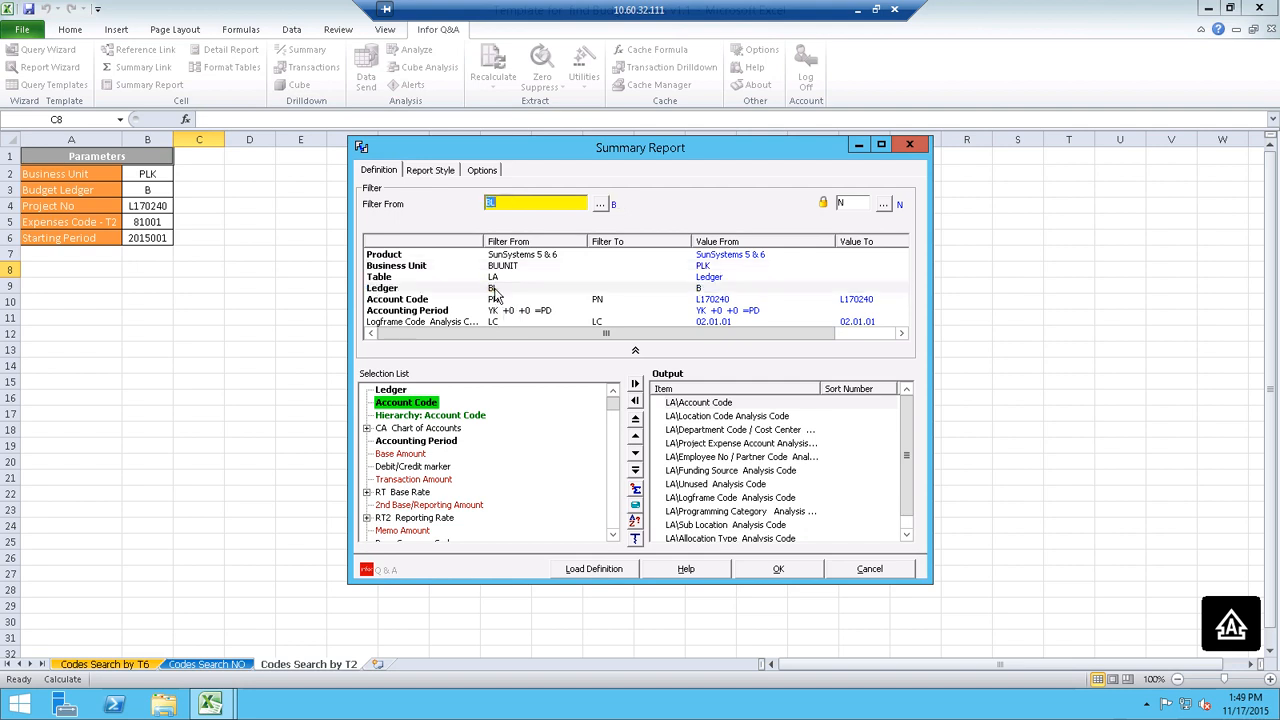
pyautogui.doubleClick(494, 289)
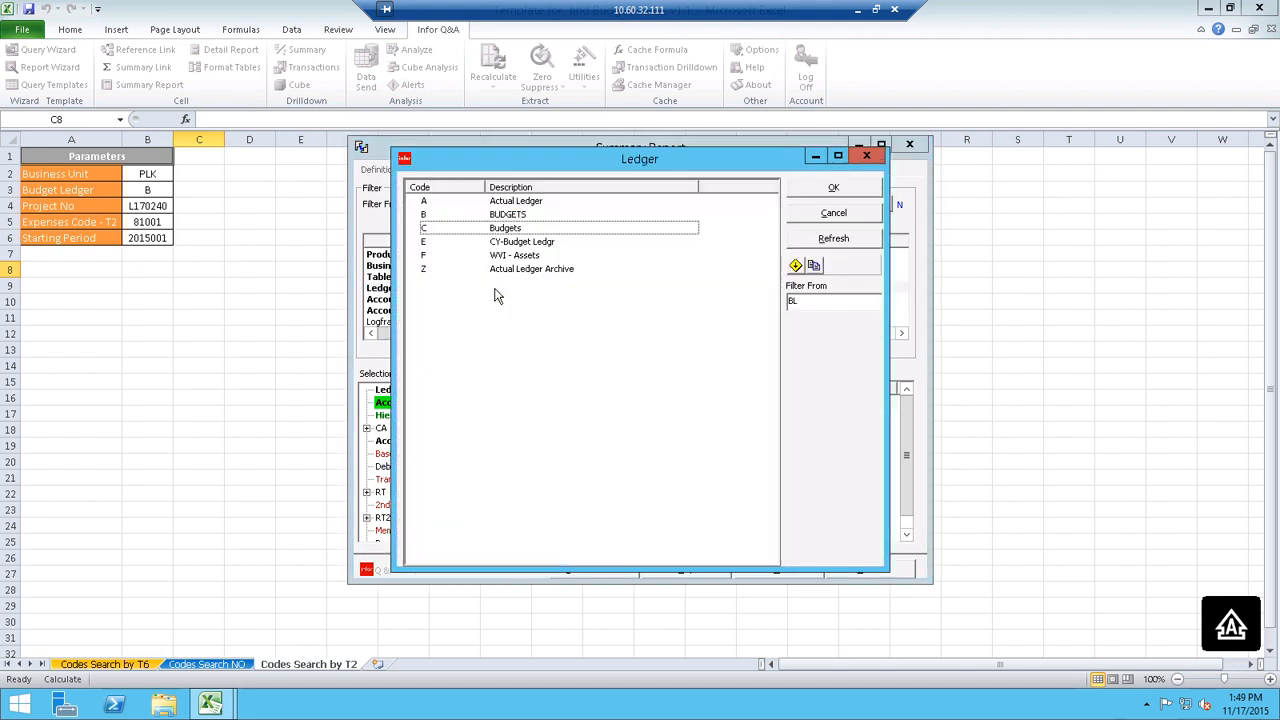
pyautogui.click(866, 156)
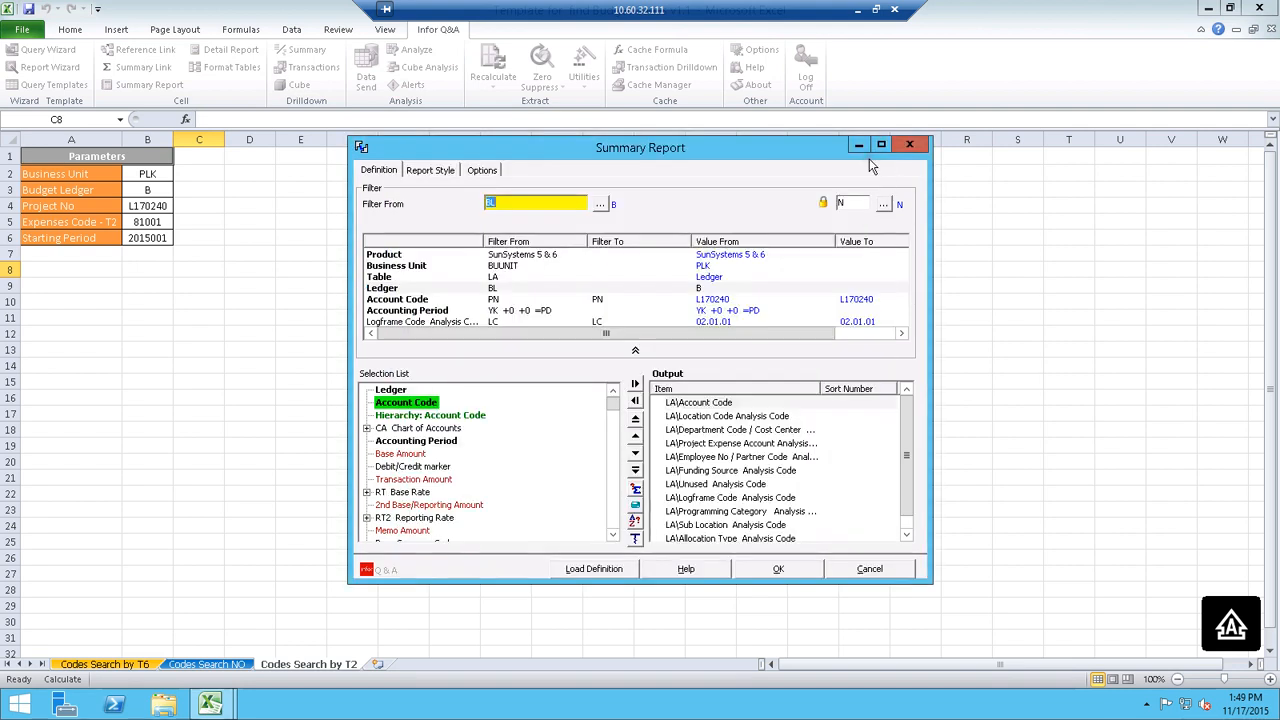
pyautogui.click(499, 204)
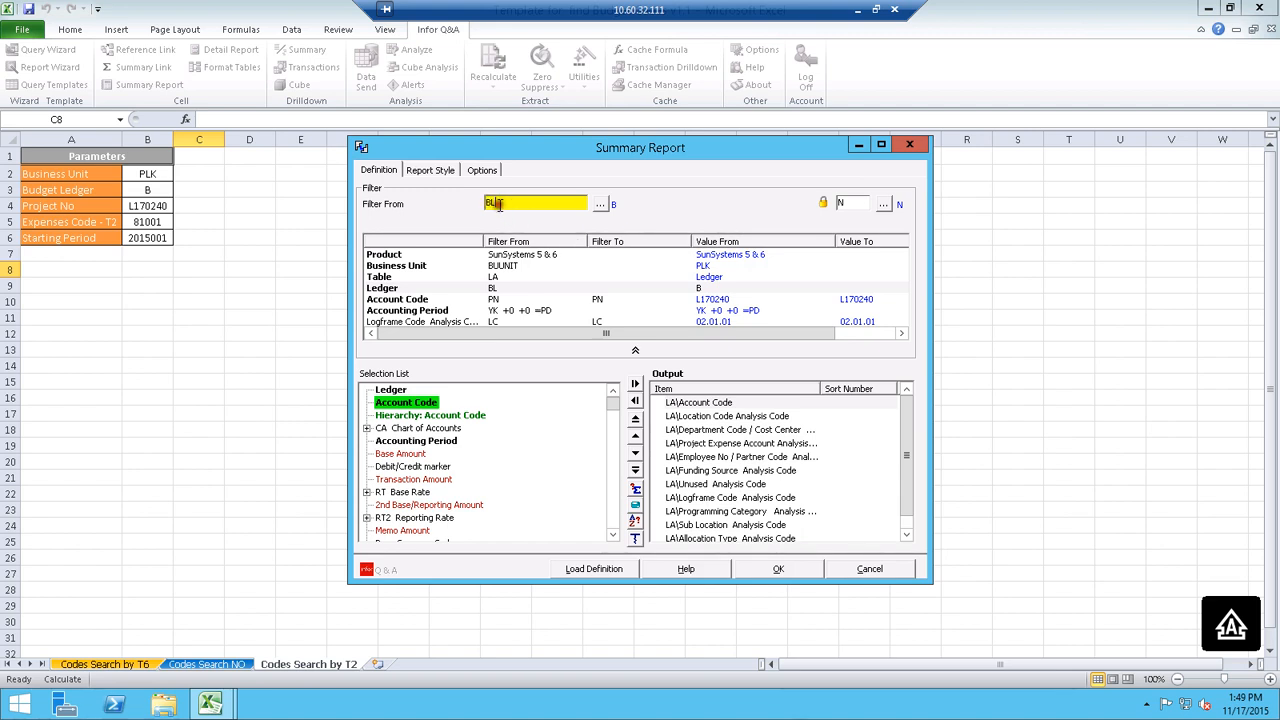
pyautogui.doubleClick(499, 204)
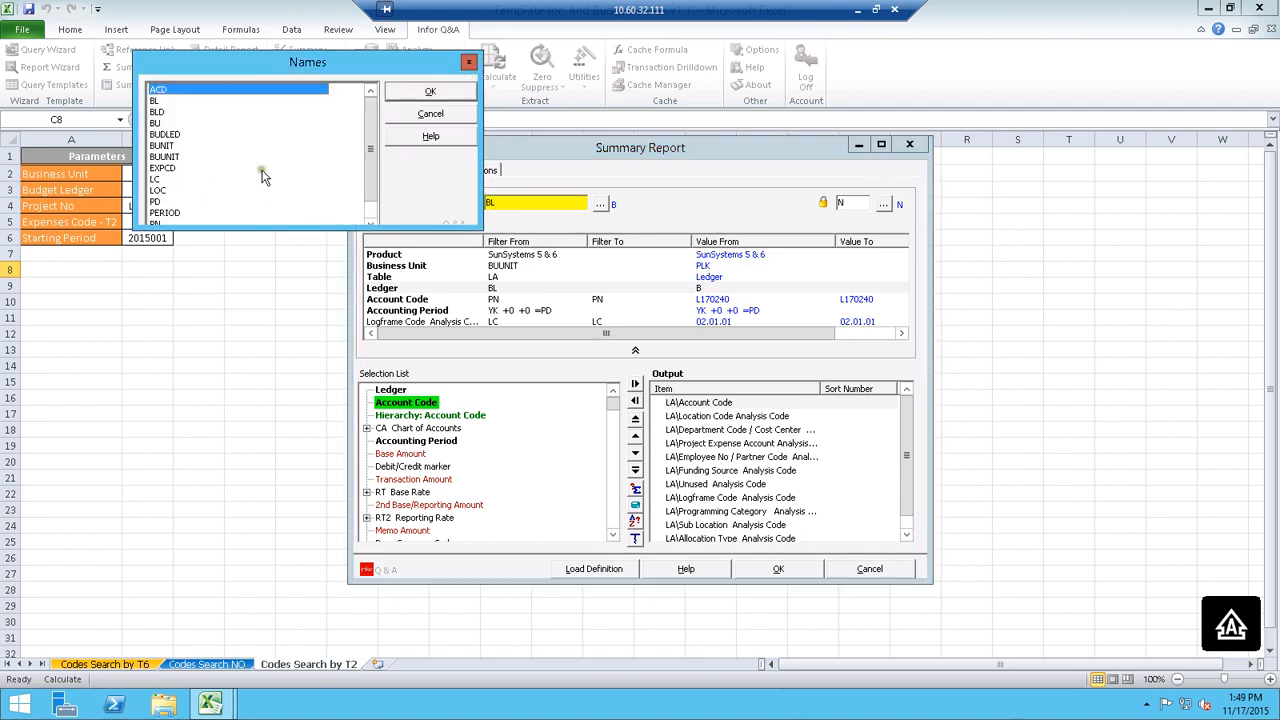
pyautogui.click(160, 136)
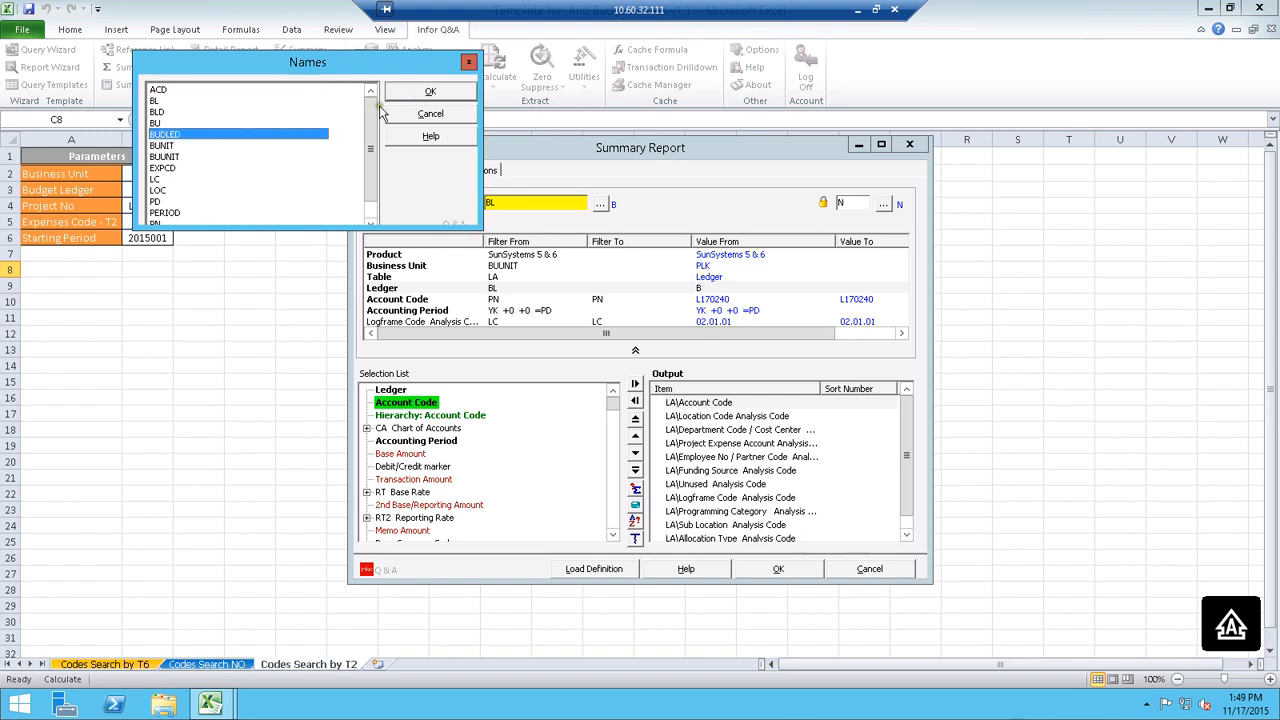
pyautogui.click(408, 93)
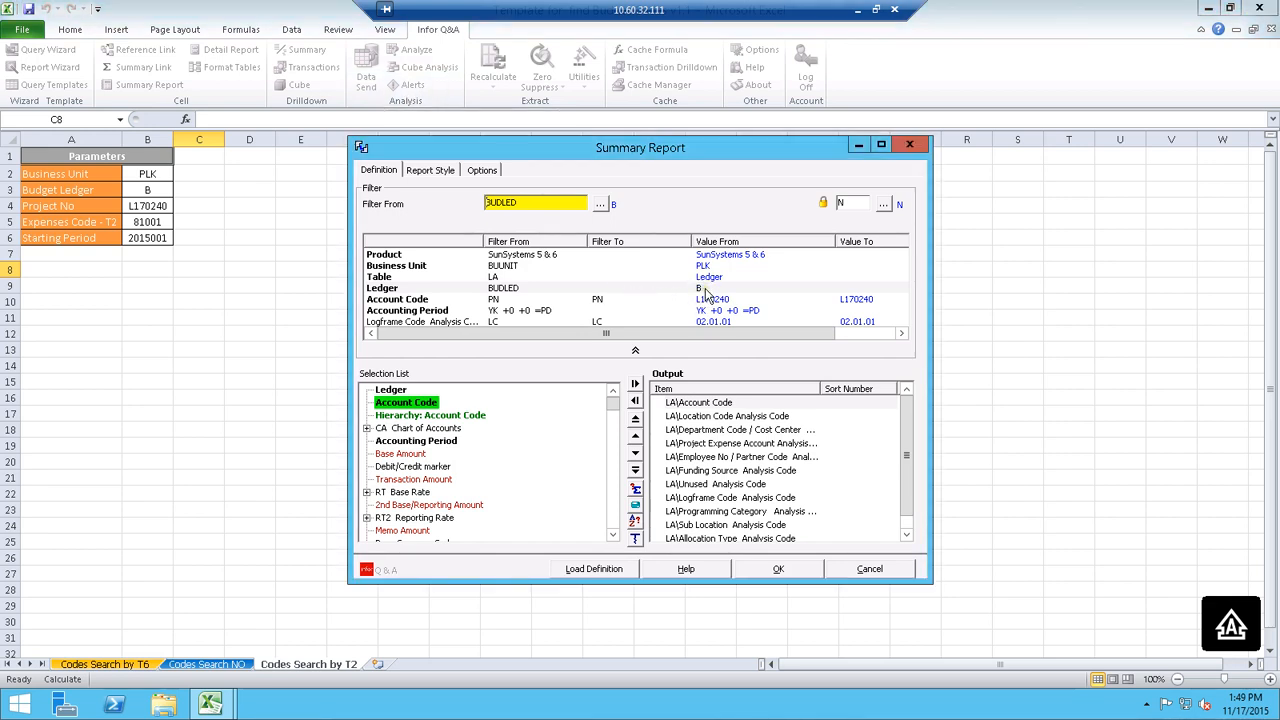
pyautogui.click(166, 181)
pyautogui.click(705, 264)
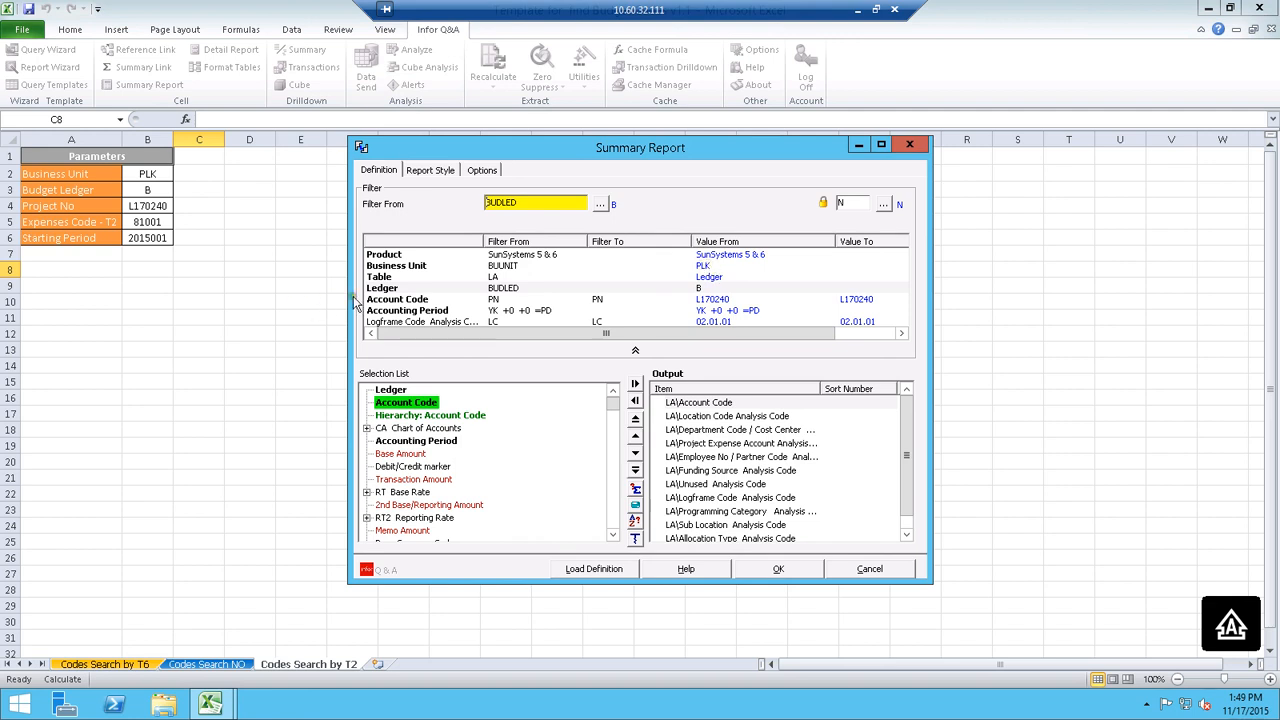
# - Point both the From and To values of the Account Code filter to the named cell PROJNO
pyautogui.click(491, 299)
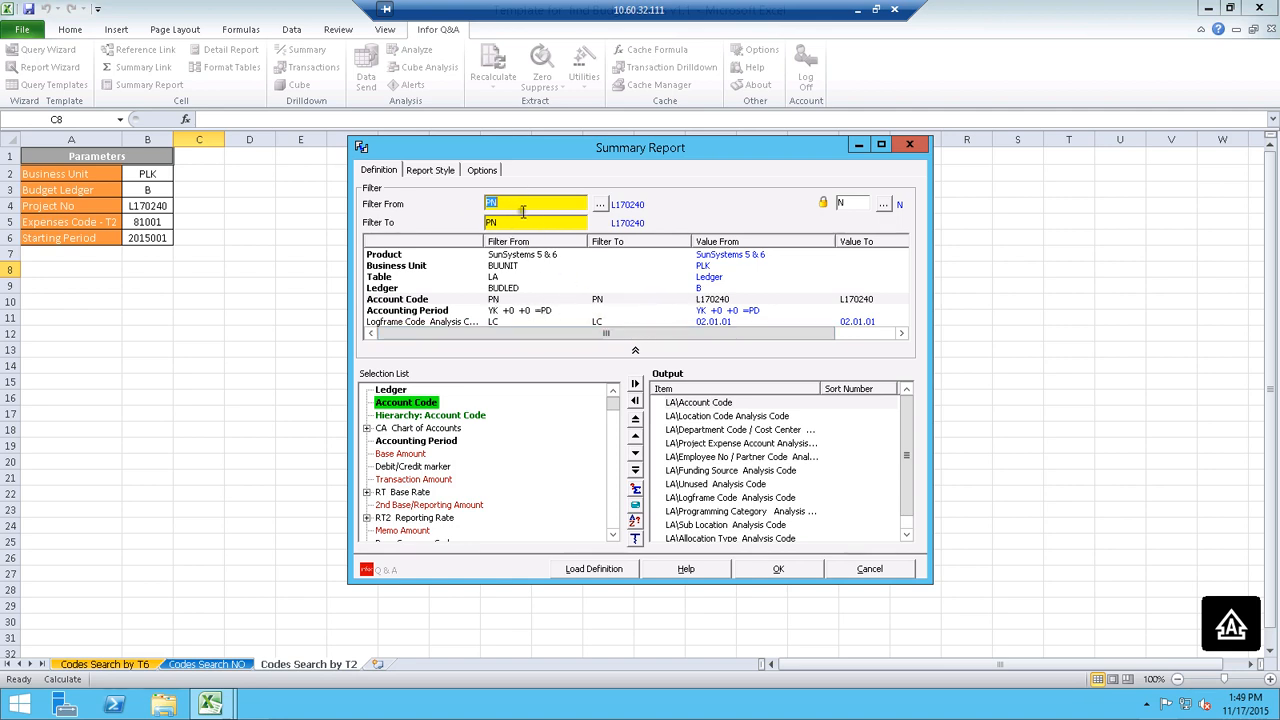
pyautogui.doubleClick(499, 204)
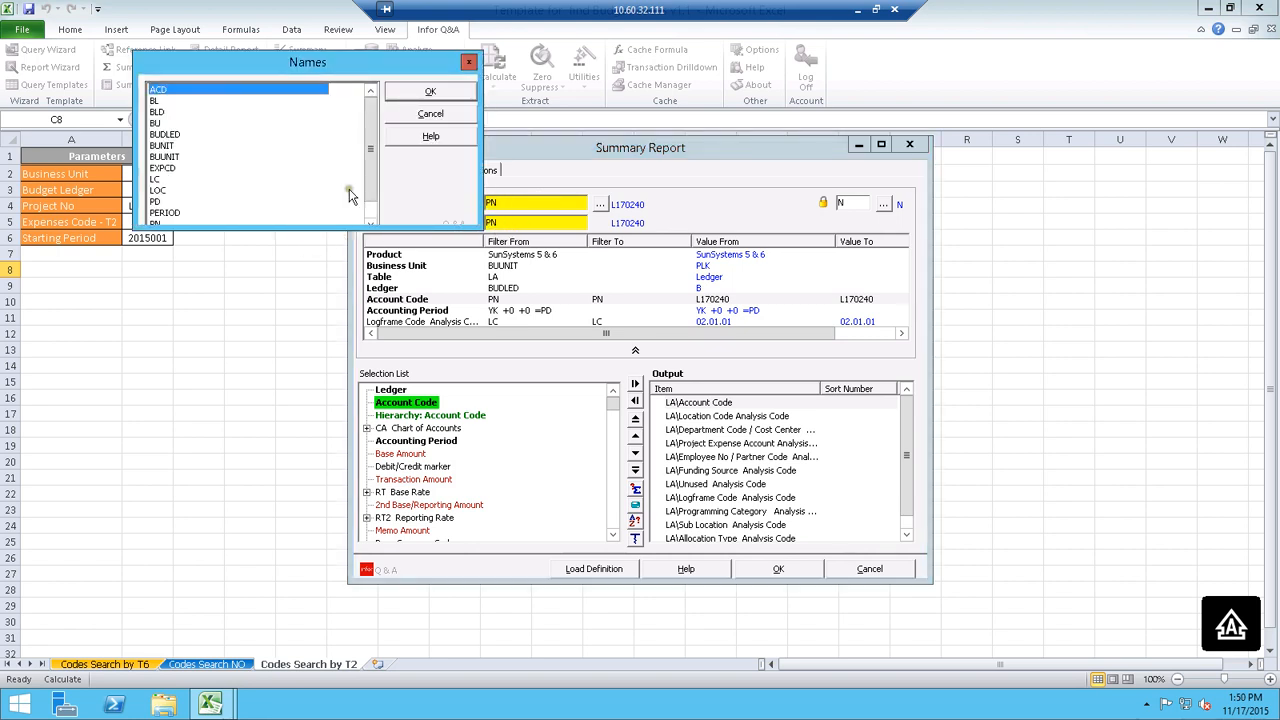
pyautogui.moveTo(371, 196); pyautogui.dragTo(209, 234)
pyautogui.click(174, 213)
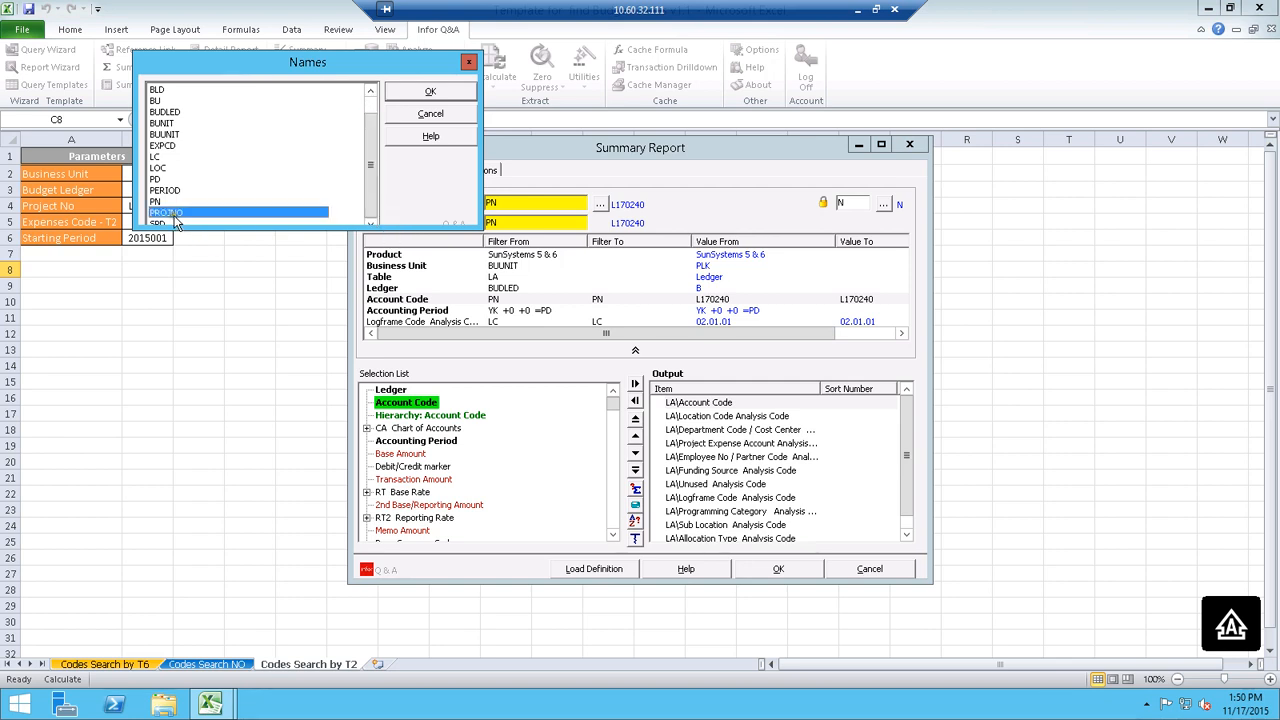
pyautogui.doubleClick(174, 215)
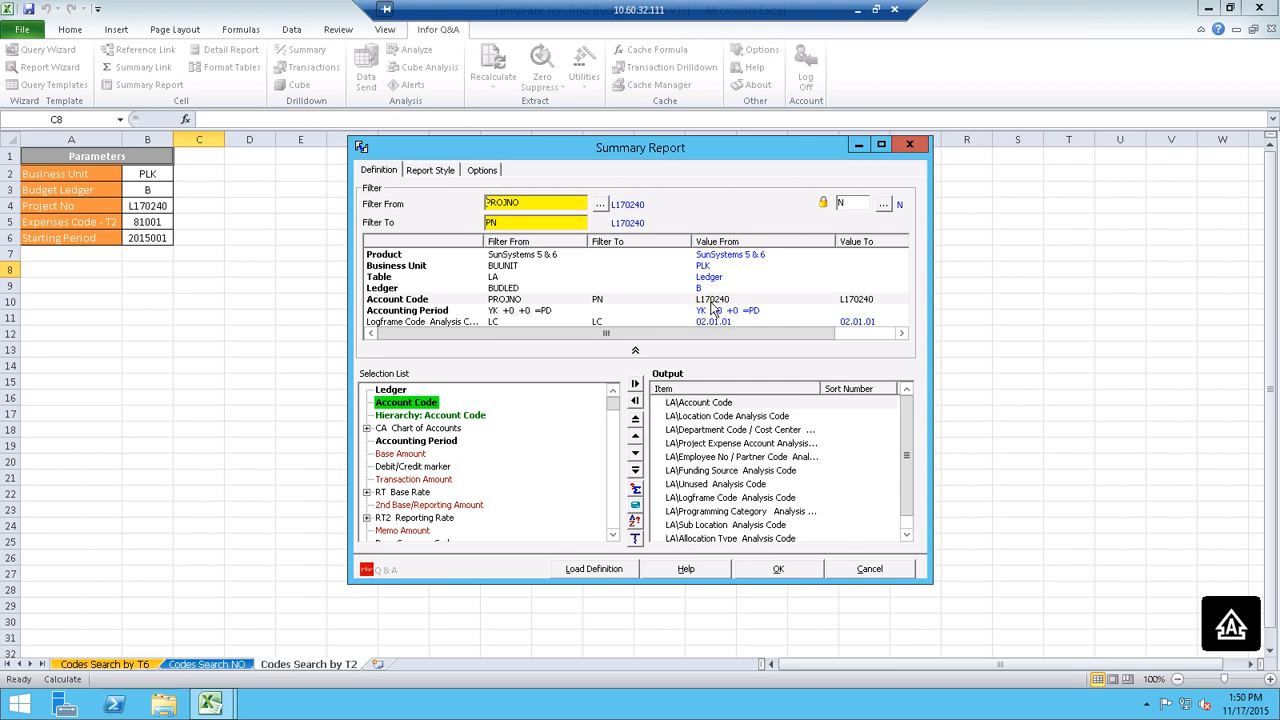
pyautogui.doubleClick(509, 228)
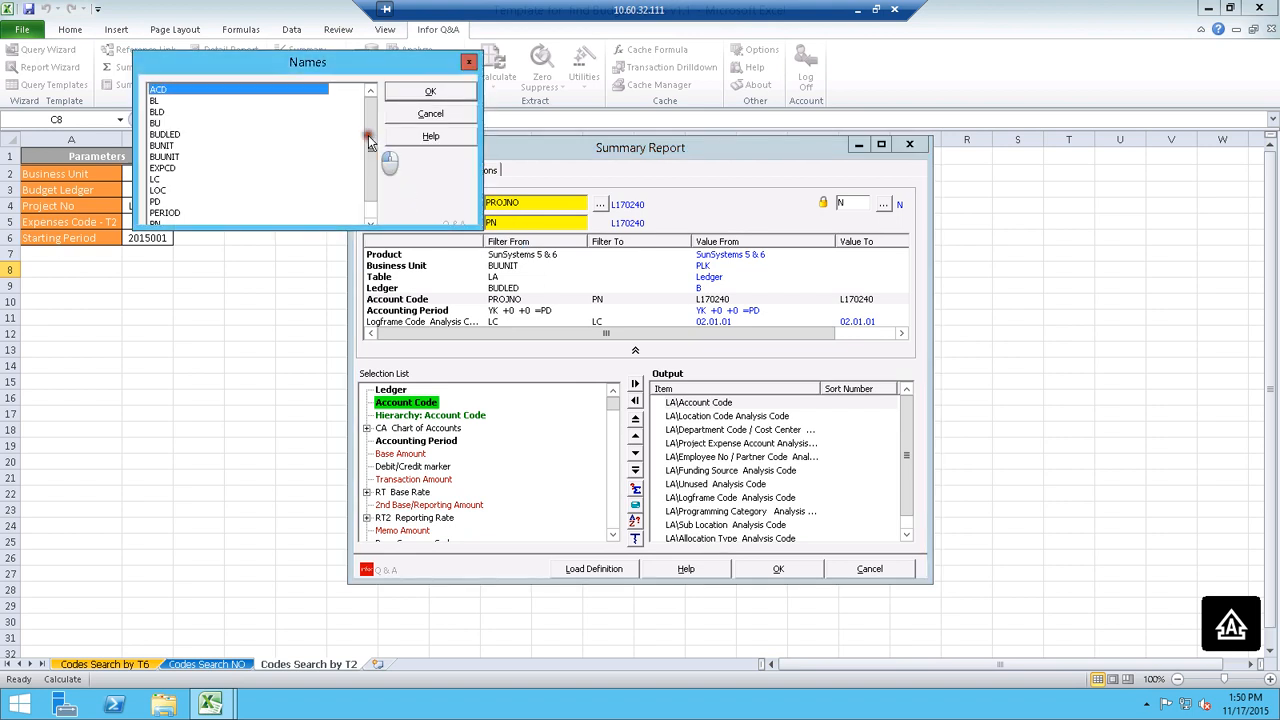
pyautogui.scroll(-1, 256, 197)
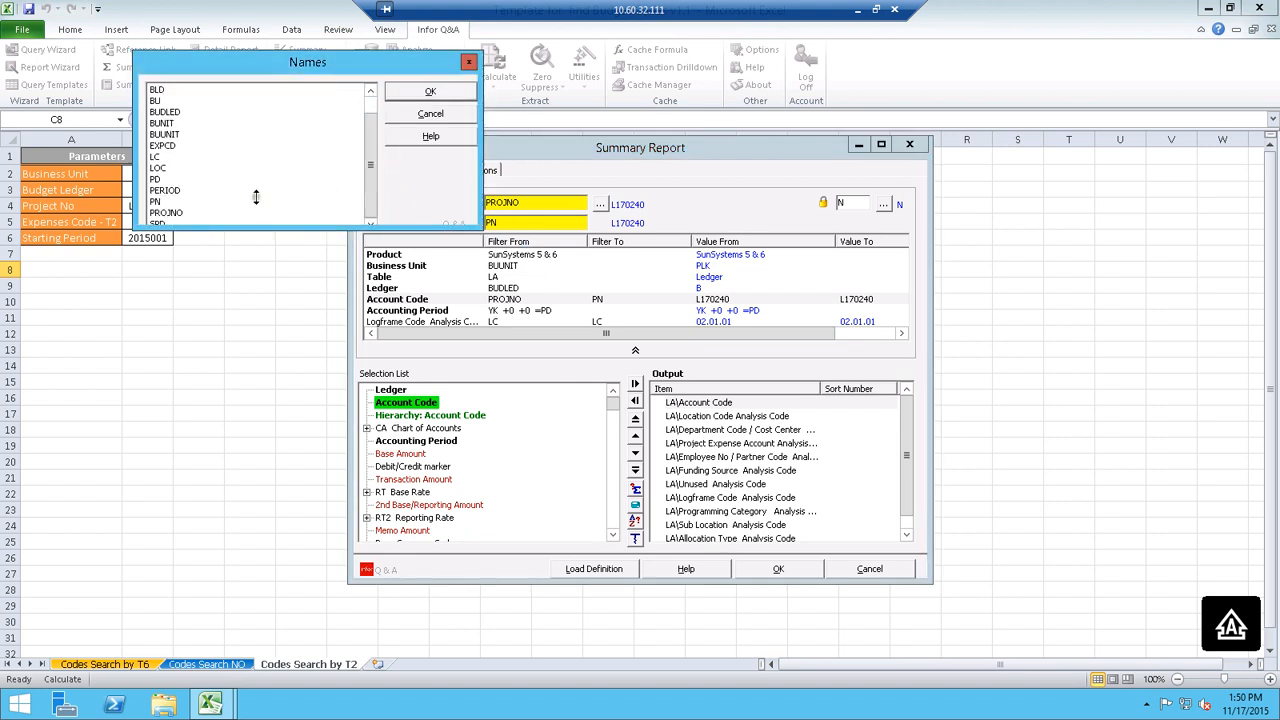
pyautogui.doubleClick(170, 213)
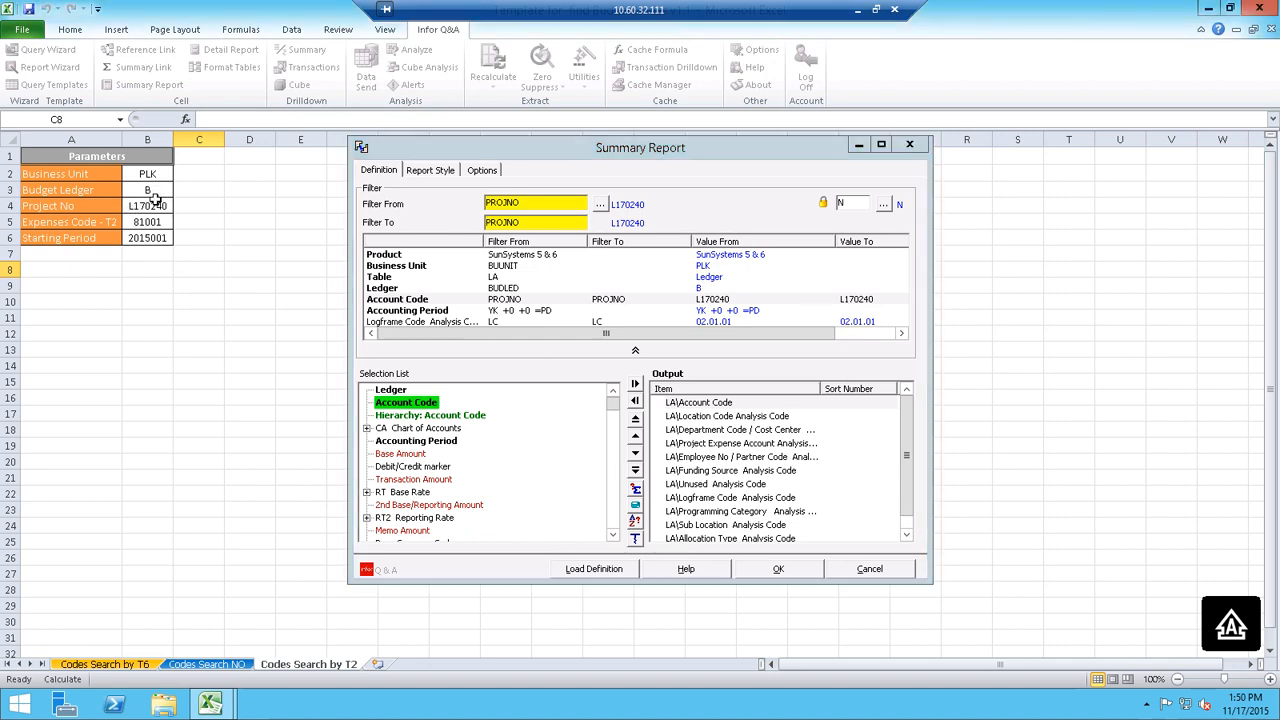
# - Set the Accounting Period filter's current period override to the defined name PERIOD, keeping the YK Year Balance to End of Year selection
pyautogui.click(537, 312)
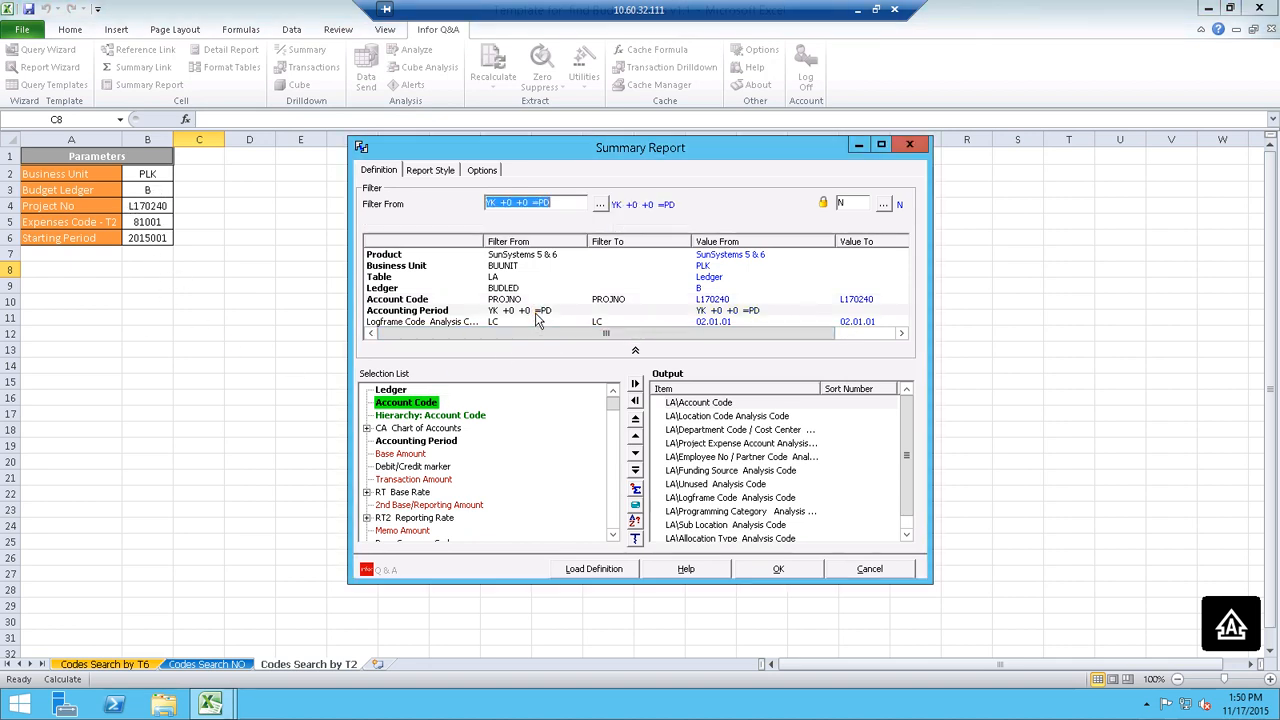
pyautogui.doubleClick(535, 311)
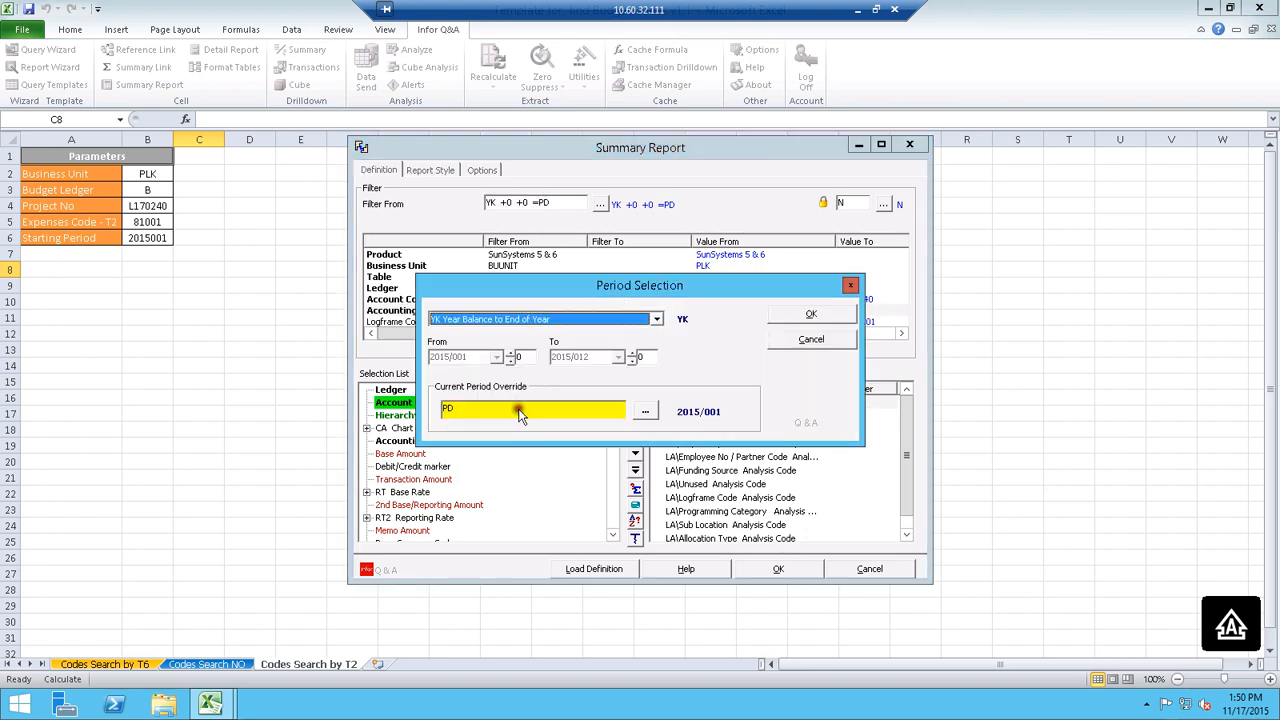
pyautogui.click(520, 414)
pyautogui.doubleClick(478, 418)
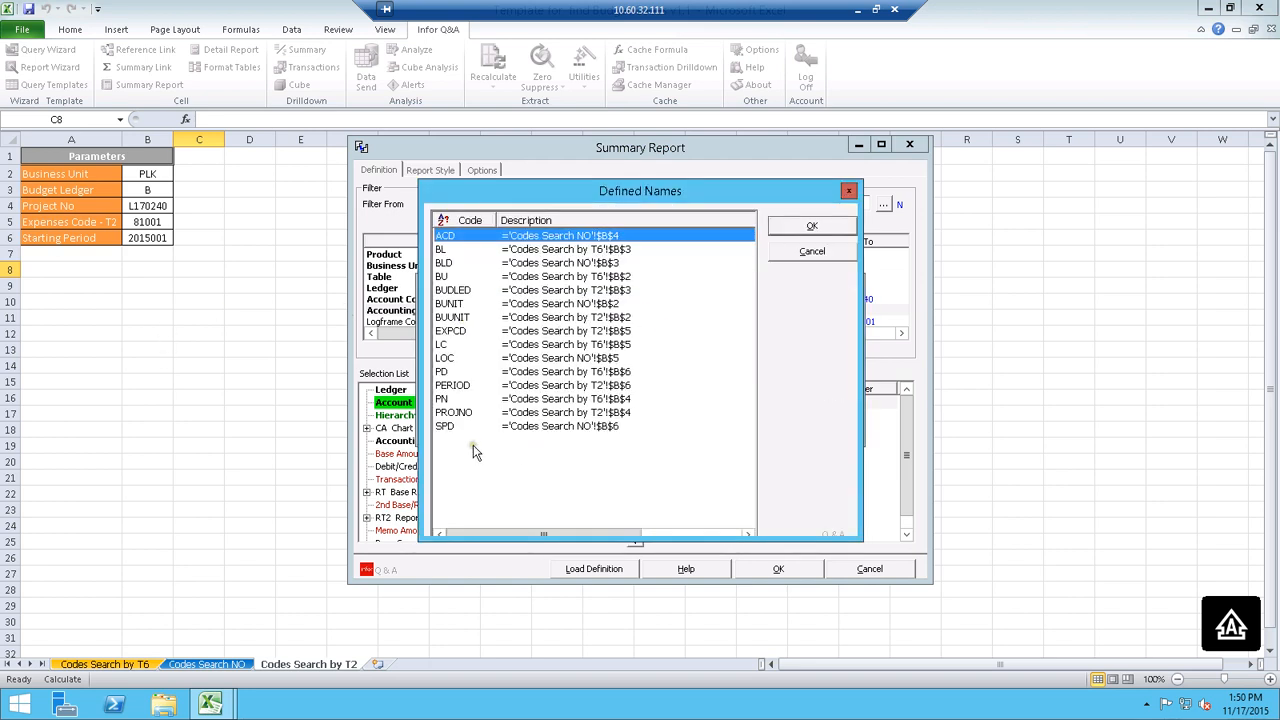
pyautogui.click(452, 386)
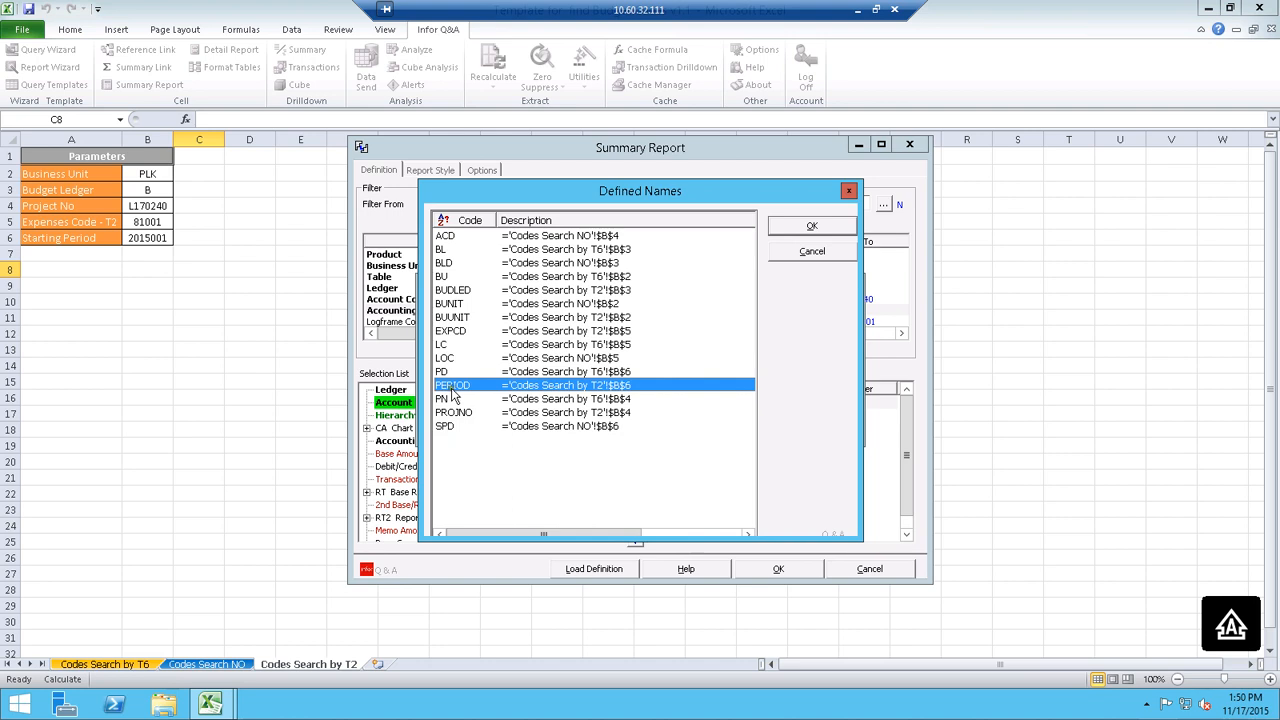
pyautogui.doubleClick(452, 388)
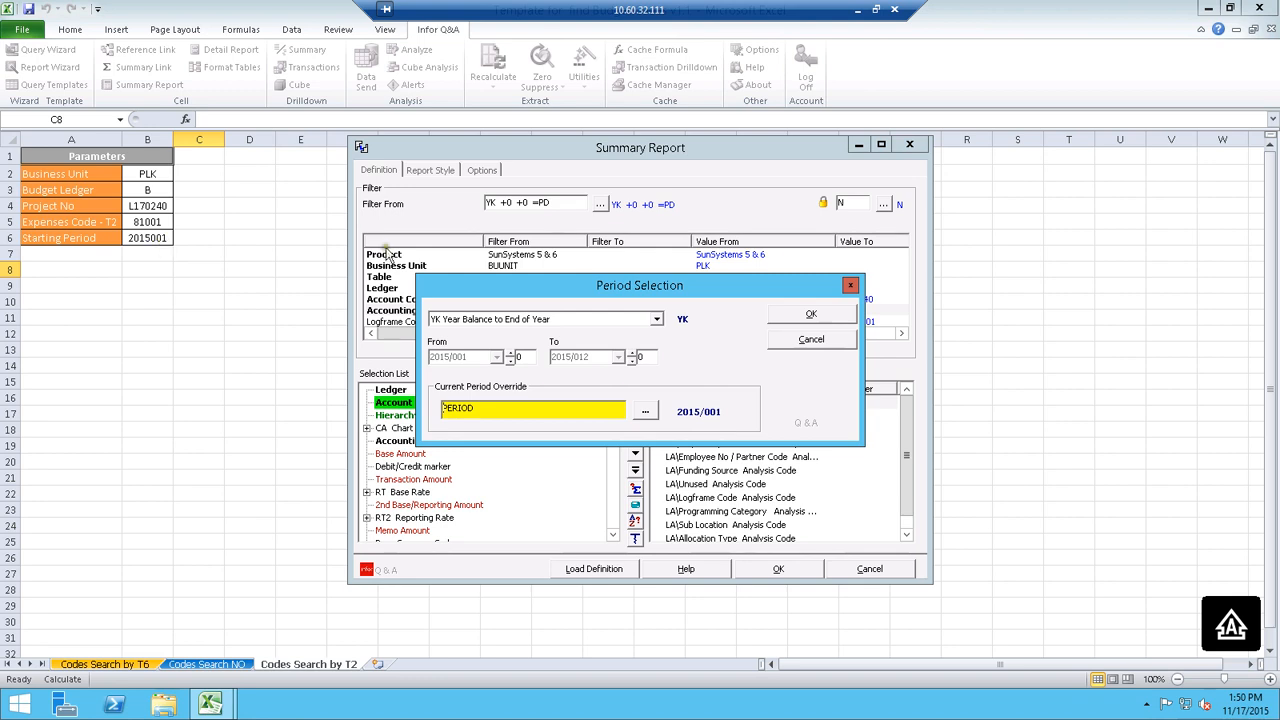
pyautogui.click(813, 317)
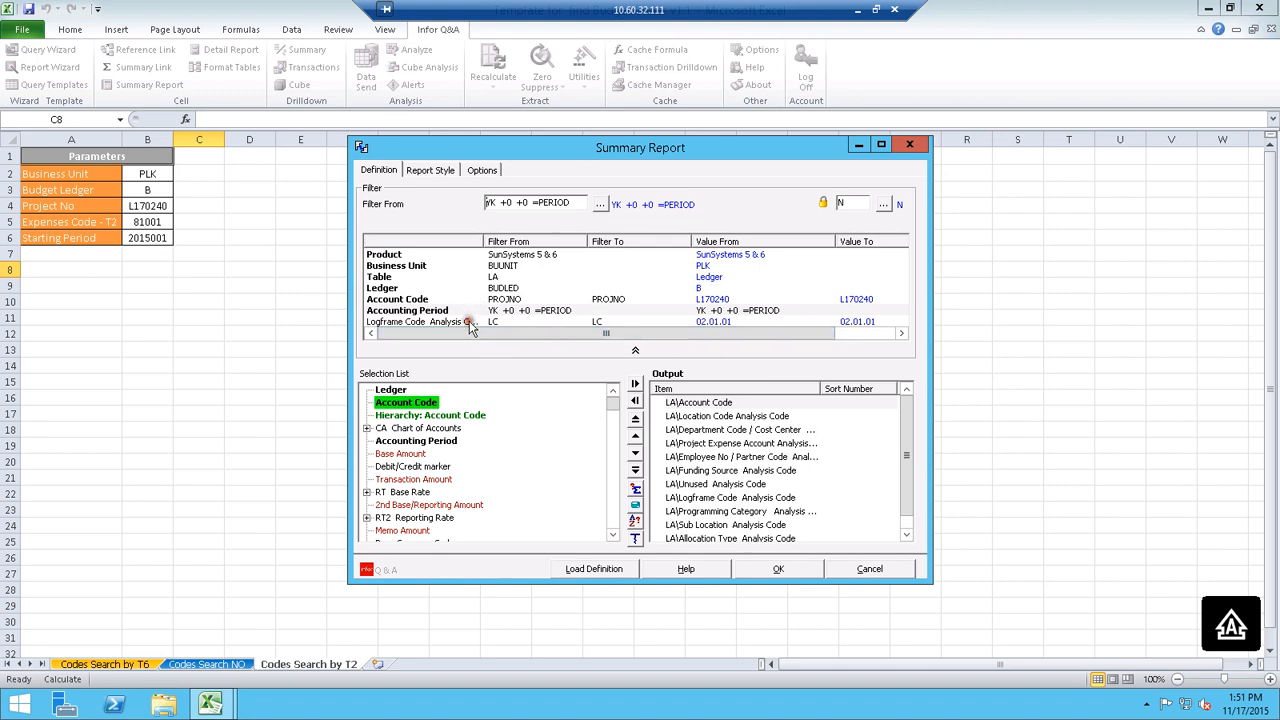
# - Remove the Logframe Code Analysis Code filter from the report definition
pyautogui.click(468, 322)
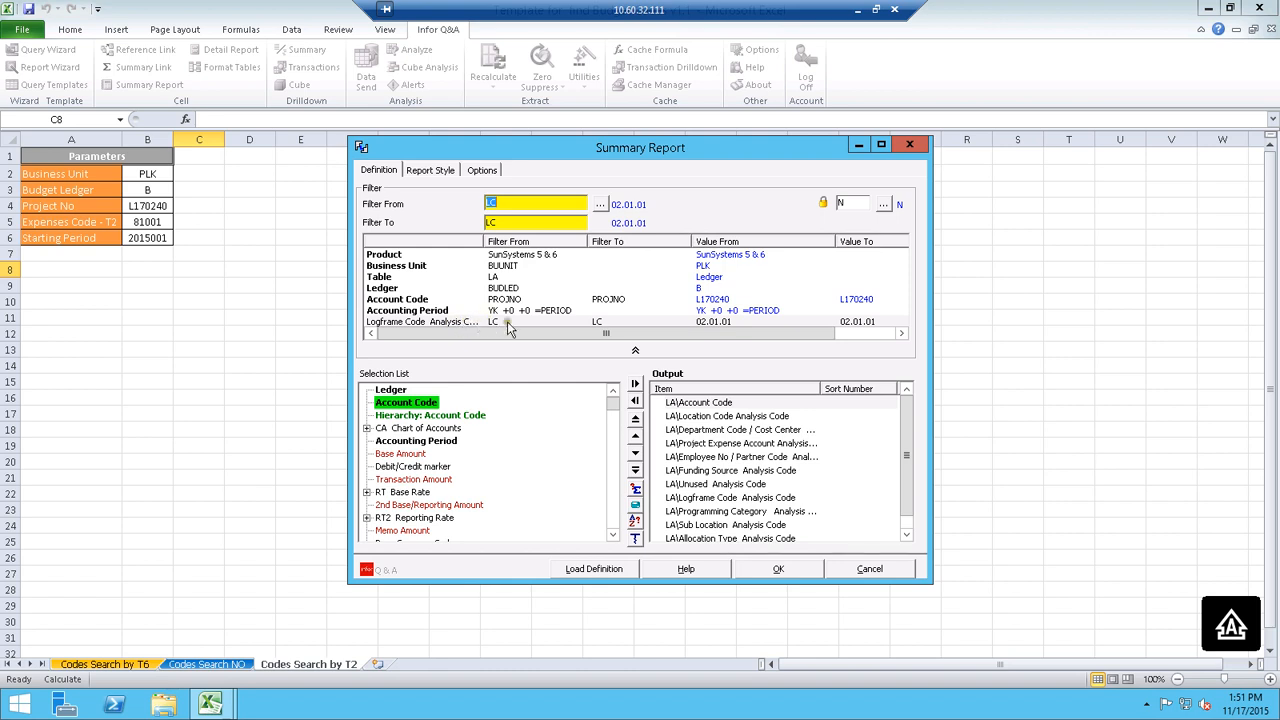
pyautogui.click(452, 322)
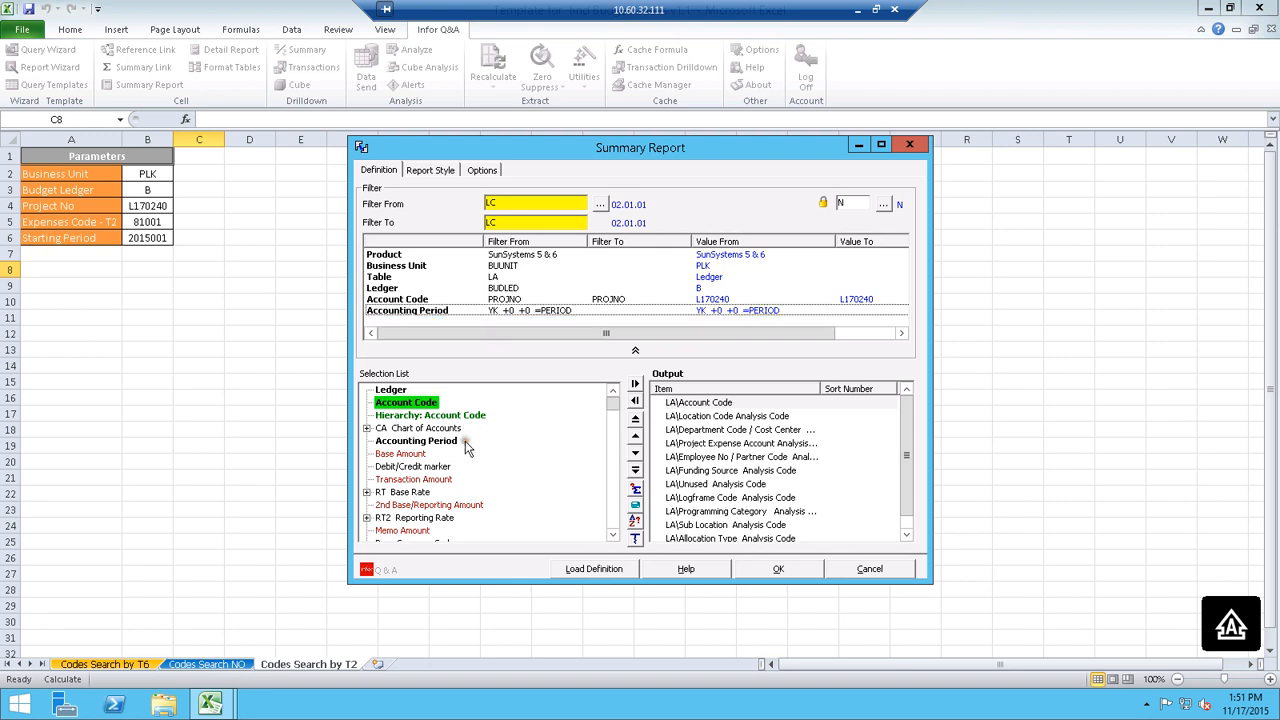
pyautogui.press('Delete')
# - Add Project Expense Account Analysis Code from the selection list as a new report filter
pyautogui.moveTo(614, 535); pyautogui.dragTo(614, 538)
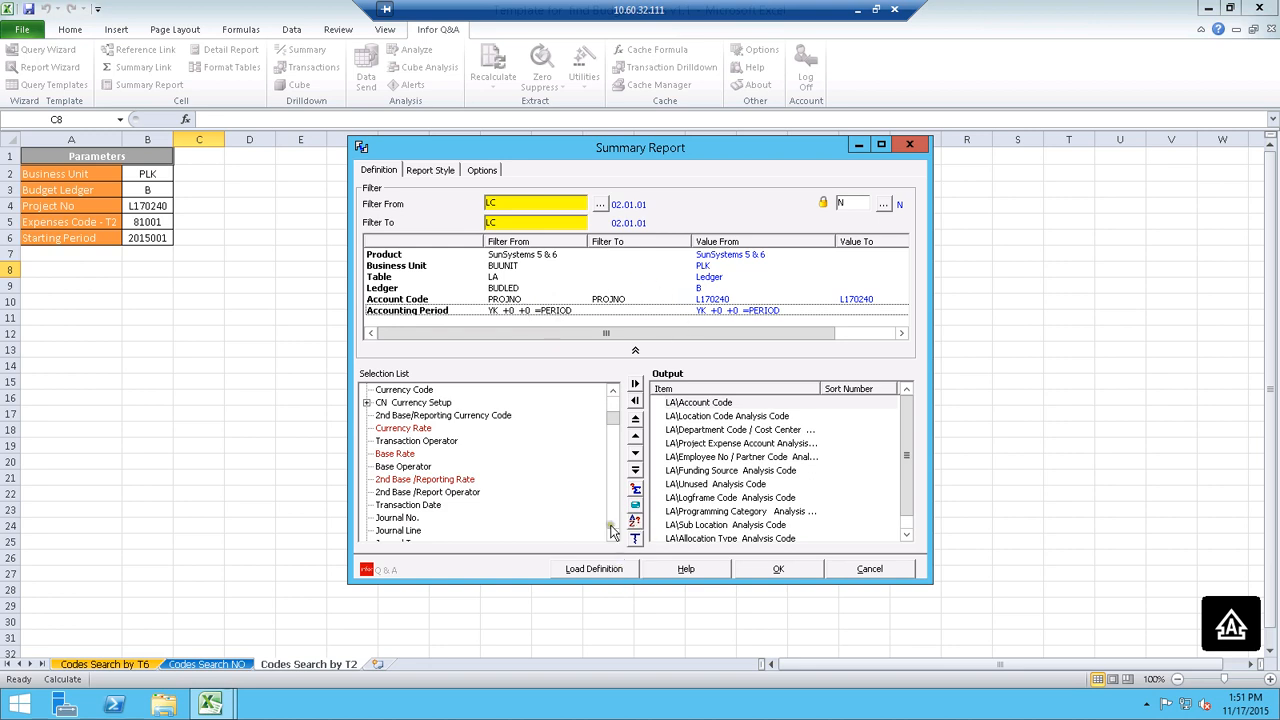
pyautogui.moveTo(614, 537); pyautogui.dragTo(615, 538)
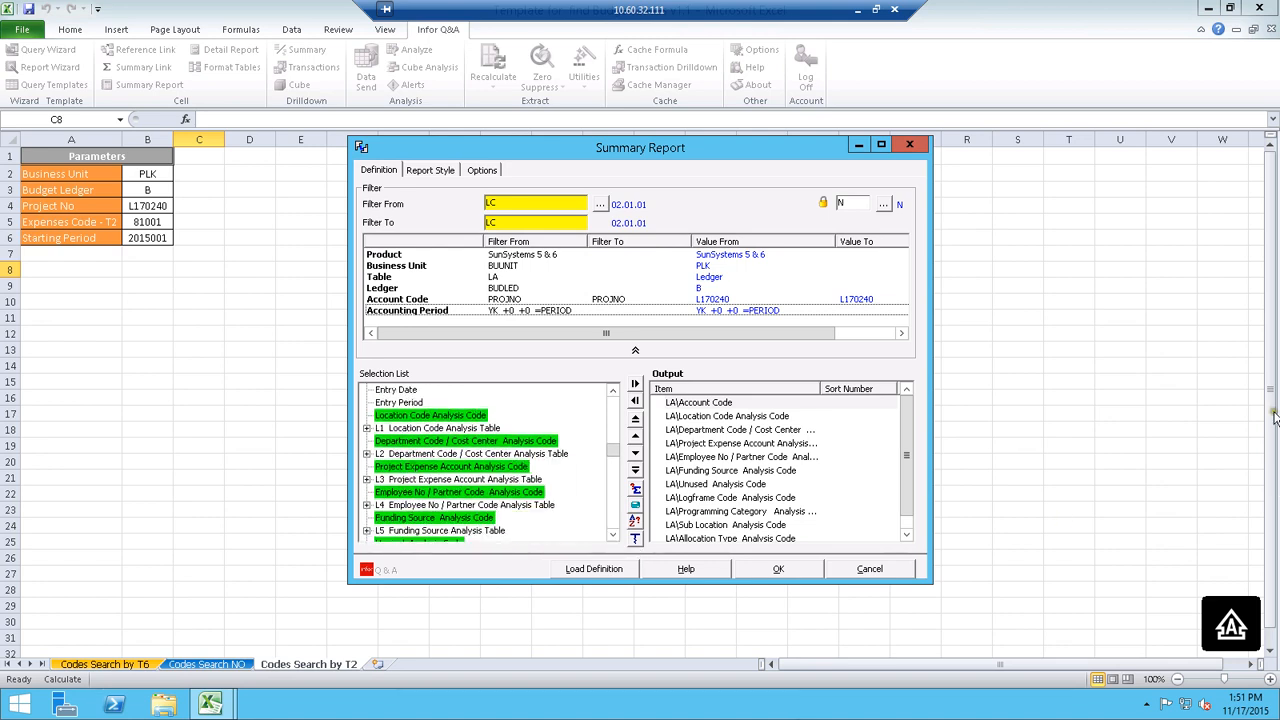
pyautogui.click(403, 467)
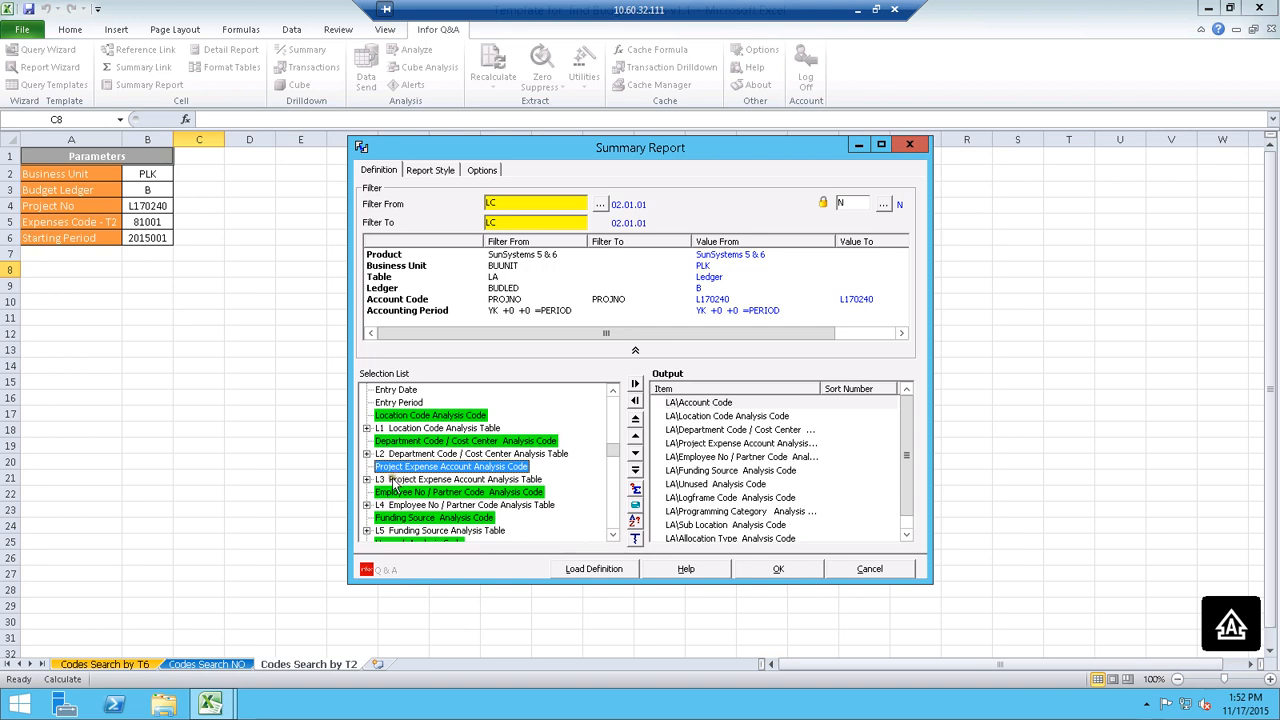
pyautogui.moveTo(392, 474); pyautogui.dragTo(462, 322)
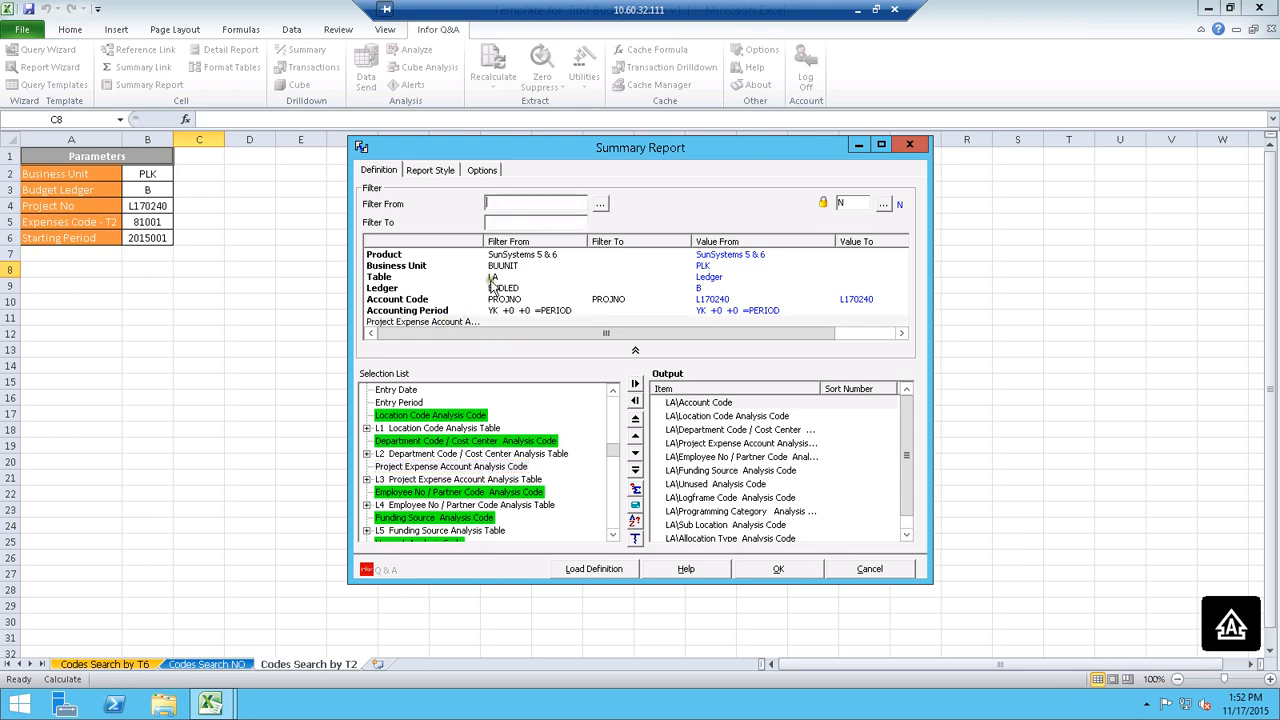
# - Point the From and To values of the Project Expense Account Analysis Code filter to the named cell EXPCD
pyautogui.click(499, 205)
pyautogui.doubleClick(499, 205)
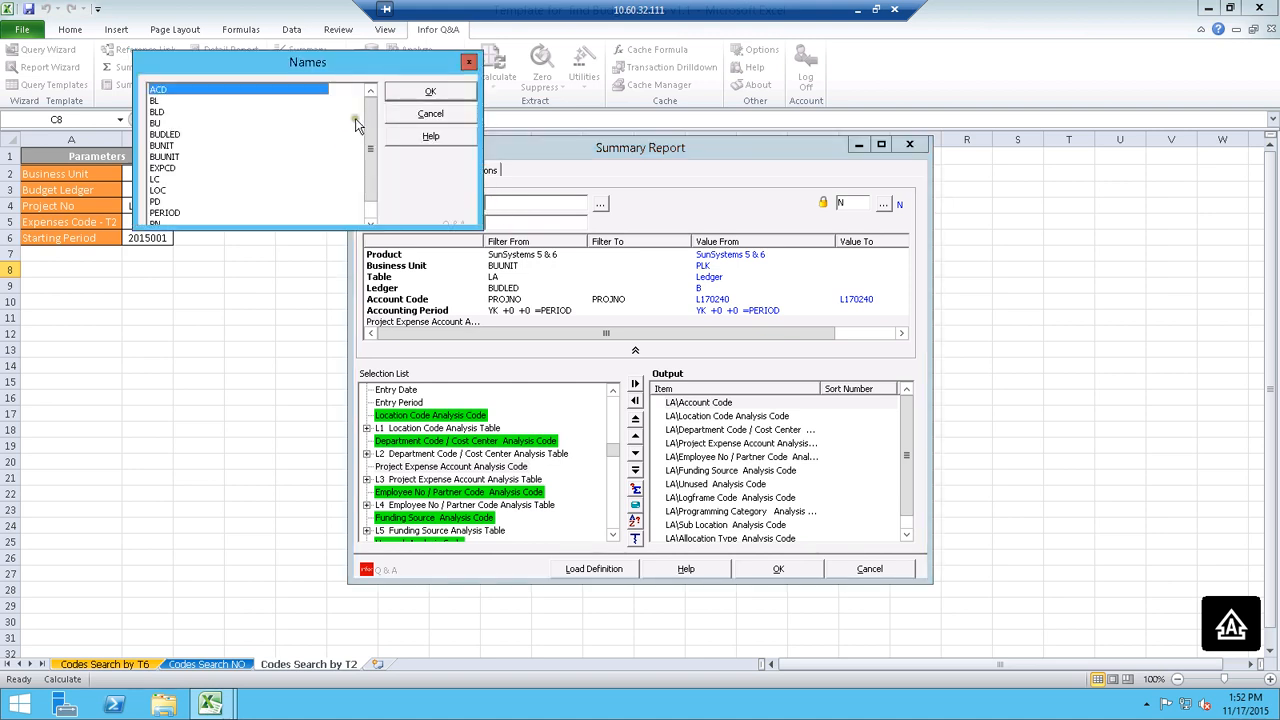
pyautogui.moveTo(369, 114); pyautogui.dragTo(185, 160)
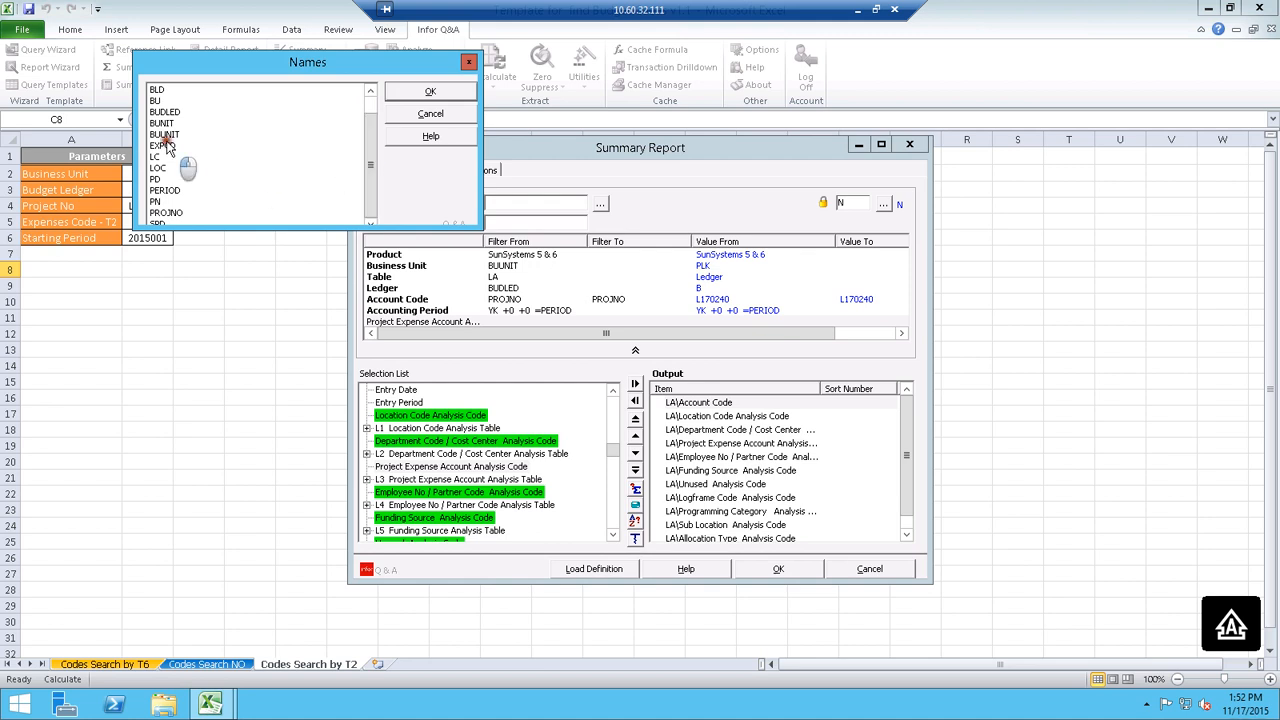
pyautogui.click(163, 147)
pyautogui.doubleClick(163, 147)
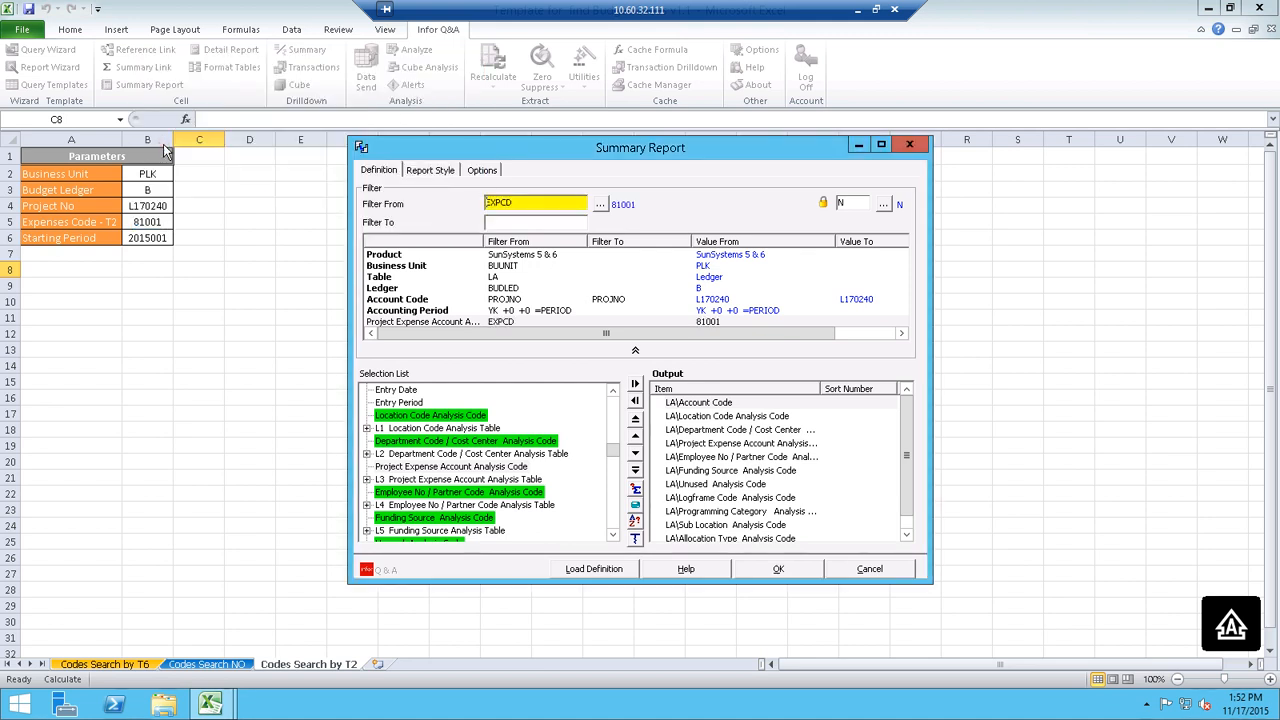
pyautogui.click(516, 222)
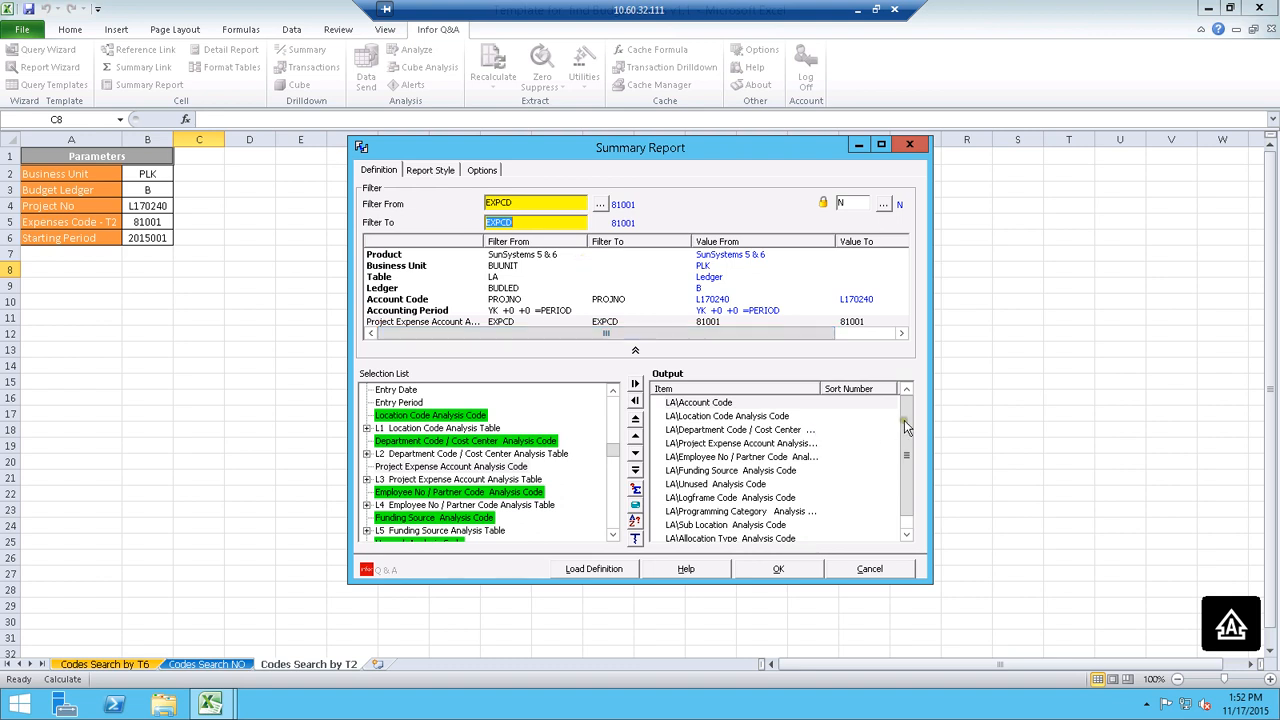
# - Review the report's output items and open its Designer report style for editing
pyautogui.moveTo(904, 440); pyautogui.dragTo(898, 477)
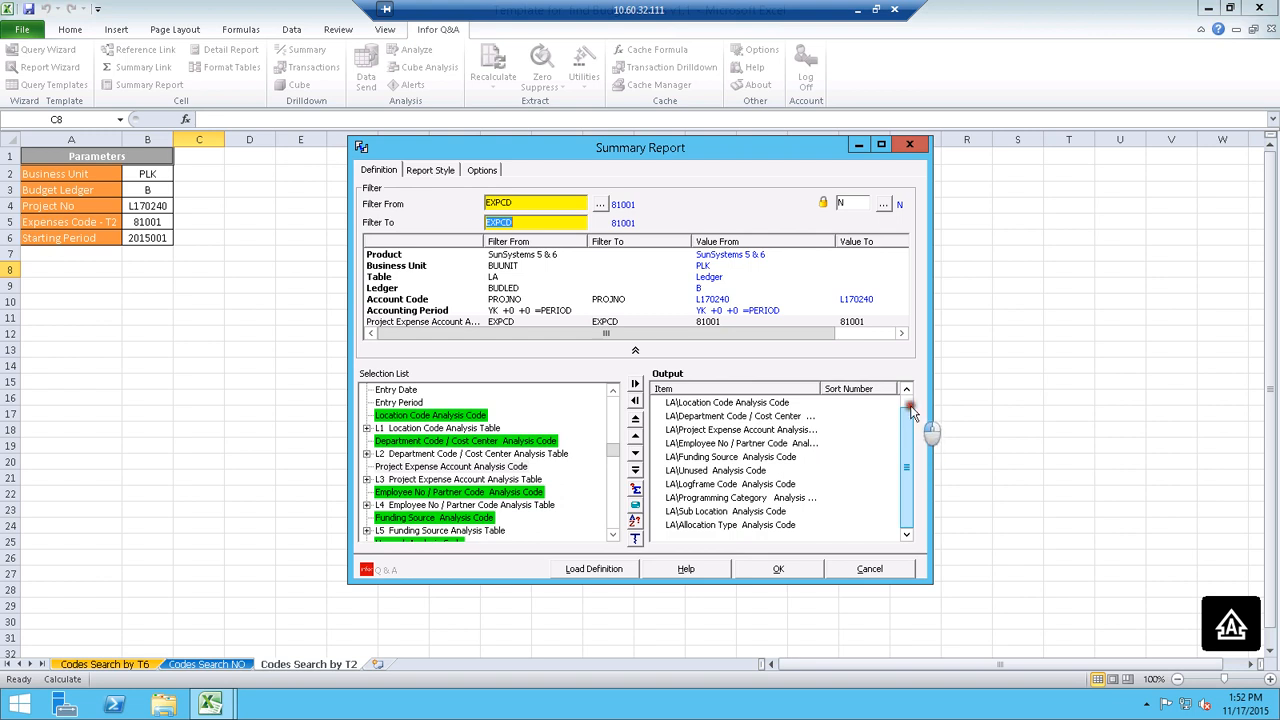
pyautogui.moveTo(910, 440); pyautogui.dragTo(910, 424)
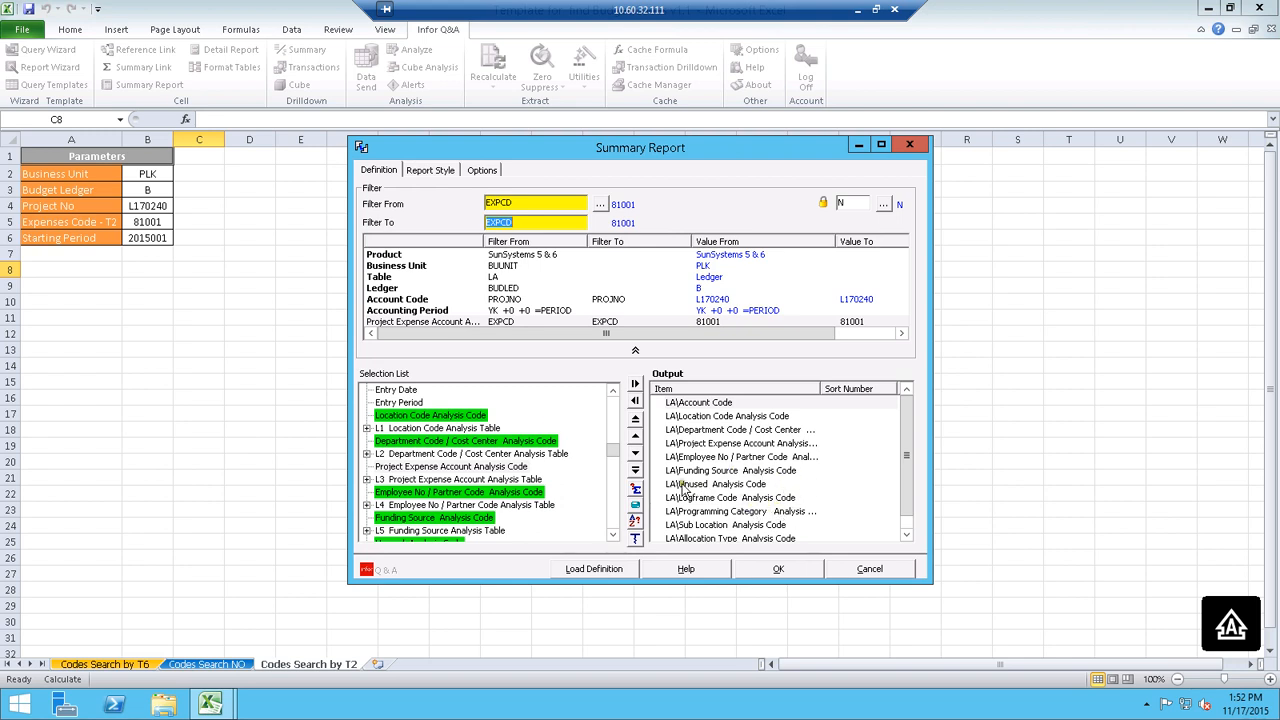
pyautogui.click(430, 171)
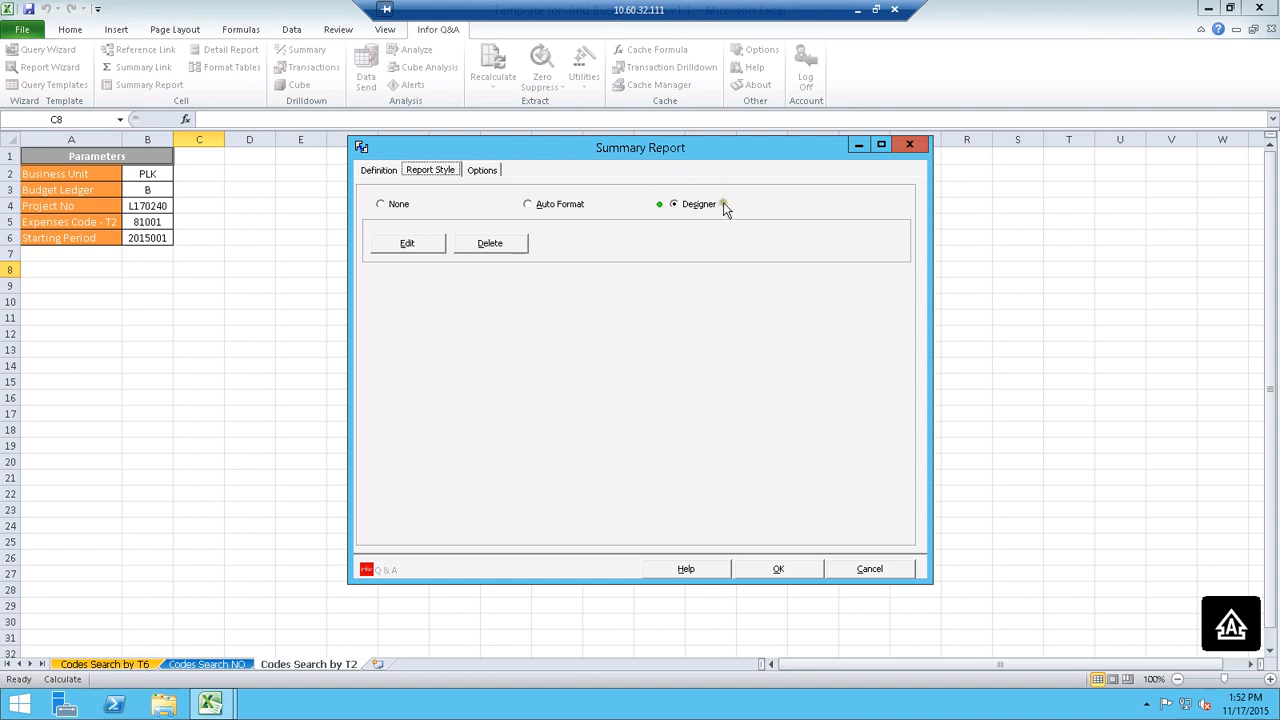
pyautogui.click(414, 249)
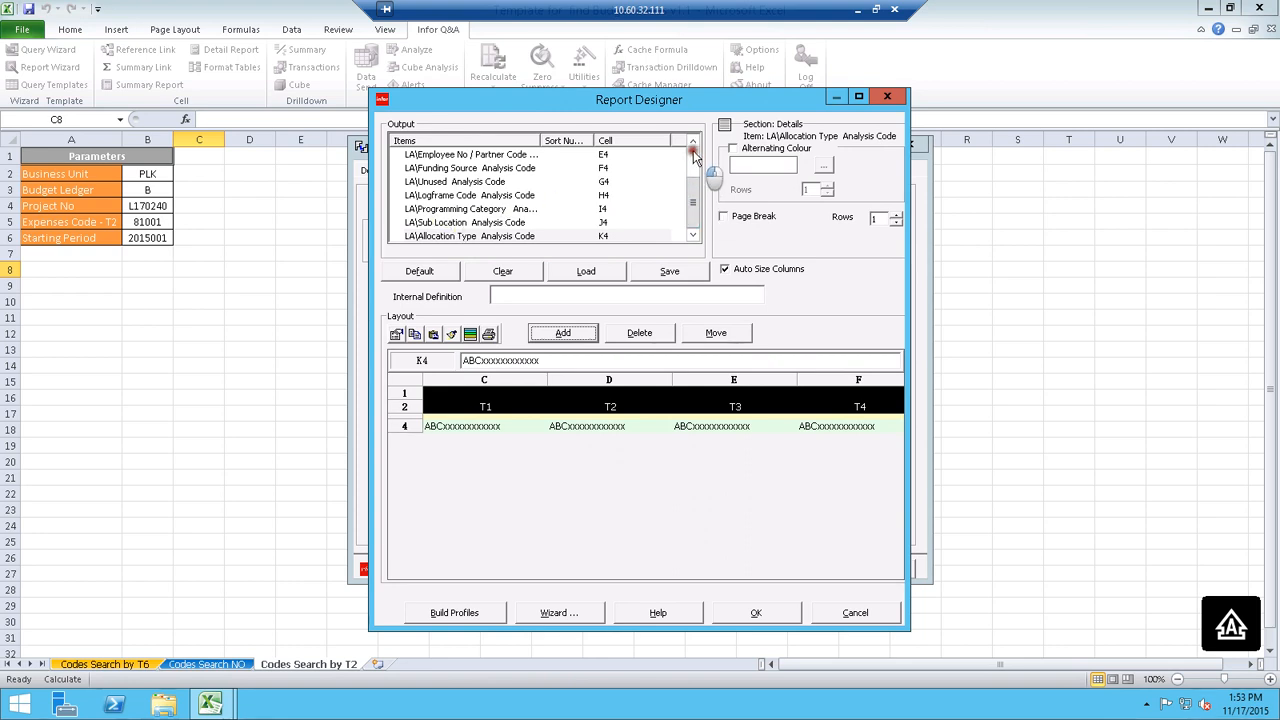
pyautogui.click(693, 150)
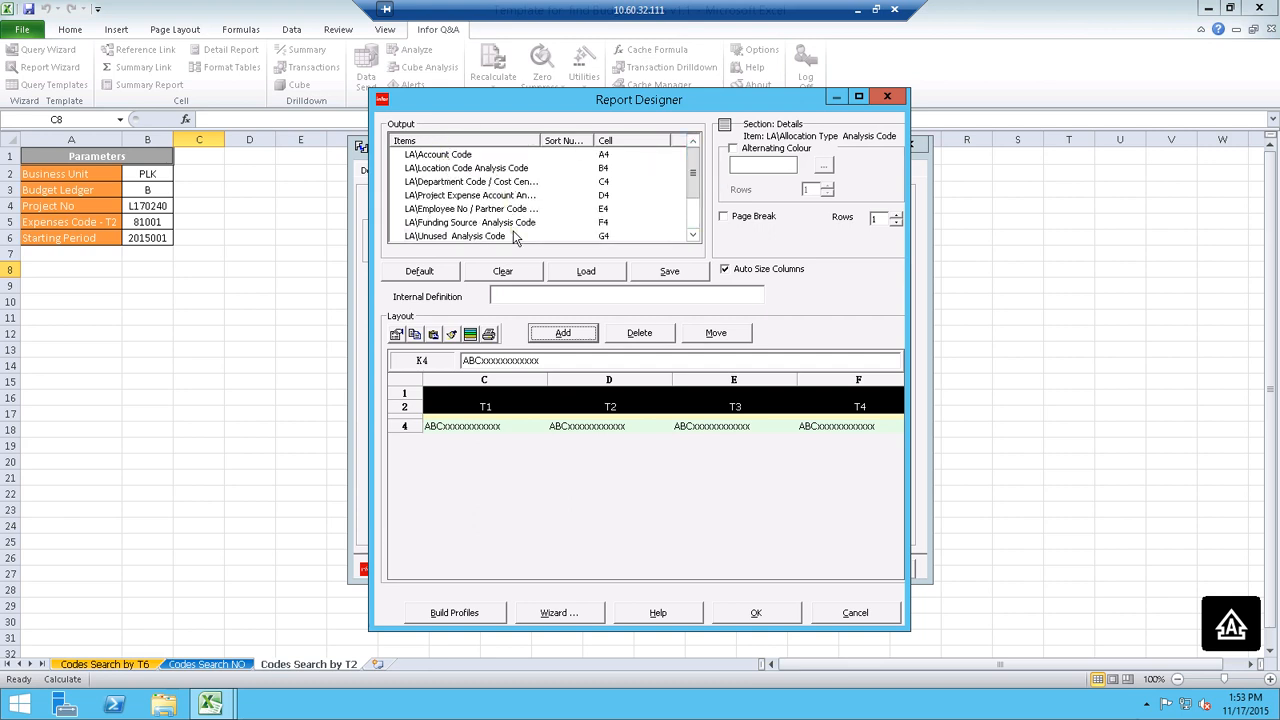
# - Edit the T-code at the end of the "Codes based on Project no" title in cell A1 of the report layout
pyautogui.click(493, 425)
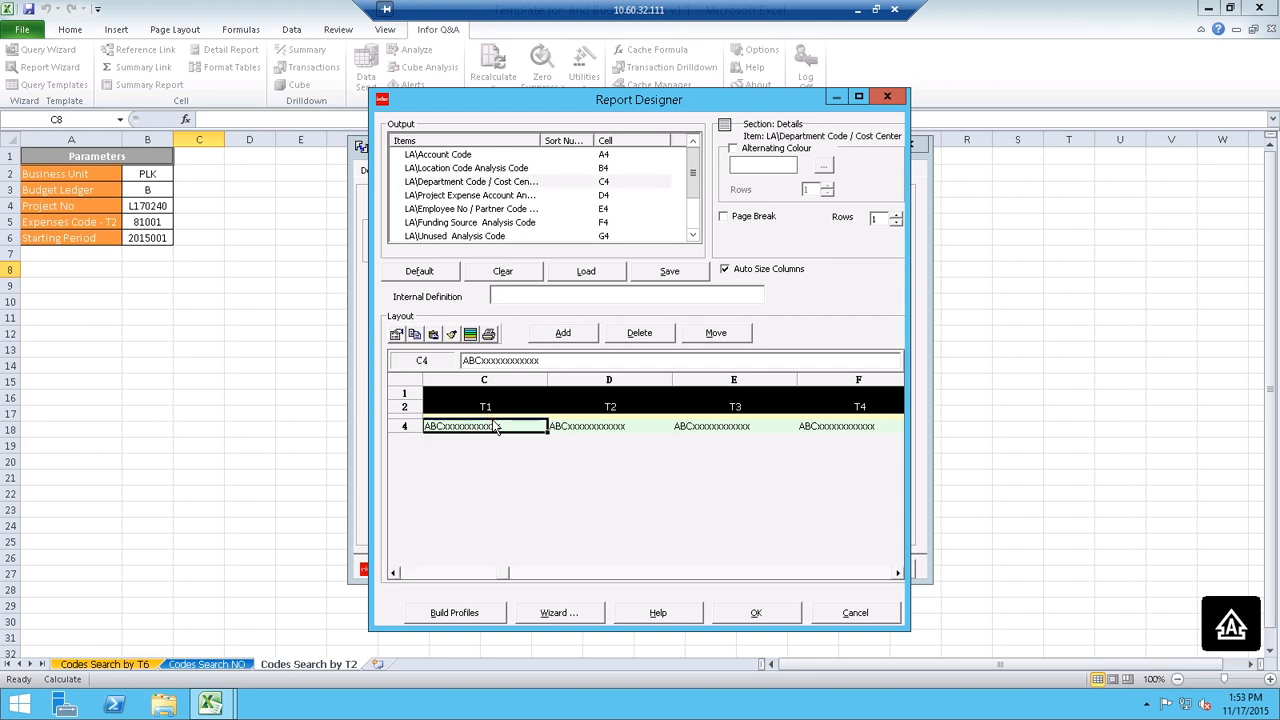
pyautogui.press('Up')
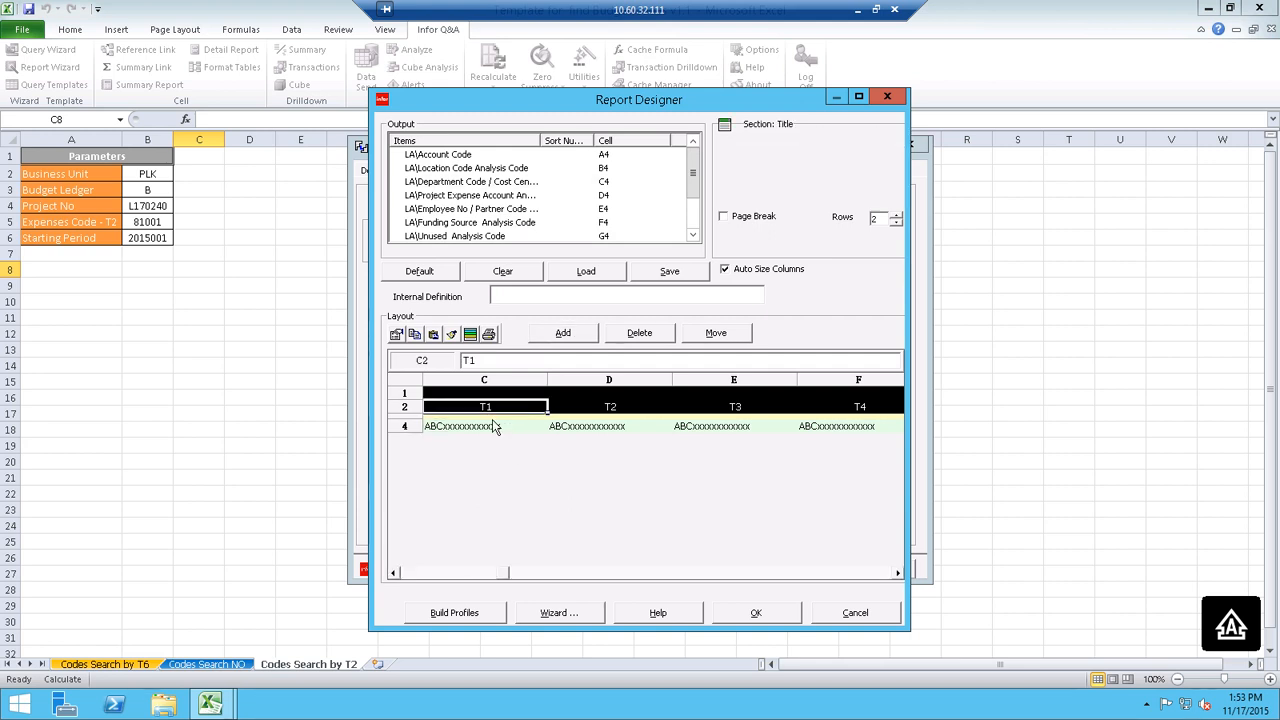
pyautogui.press('Up')
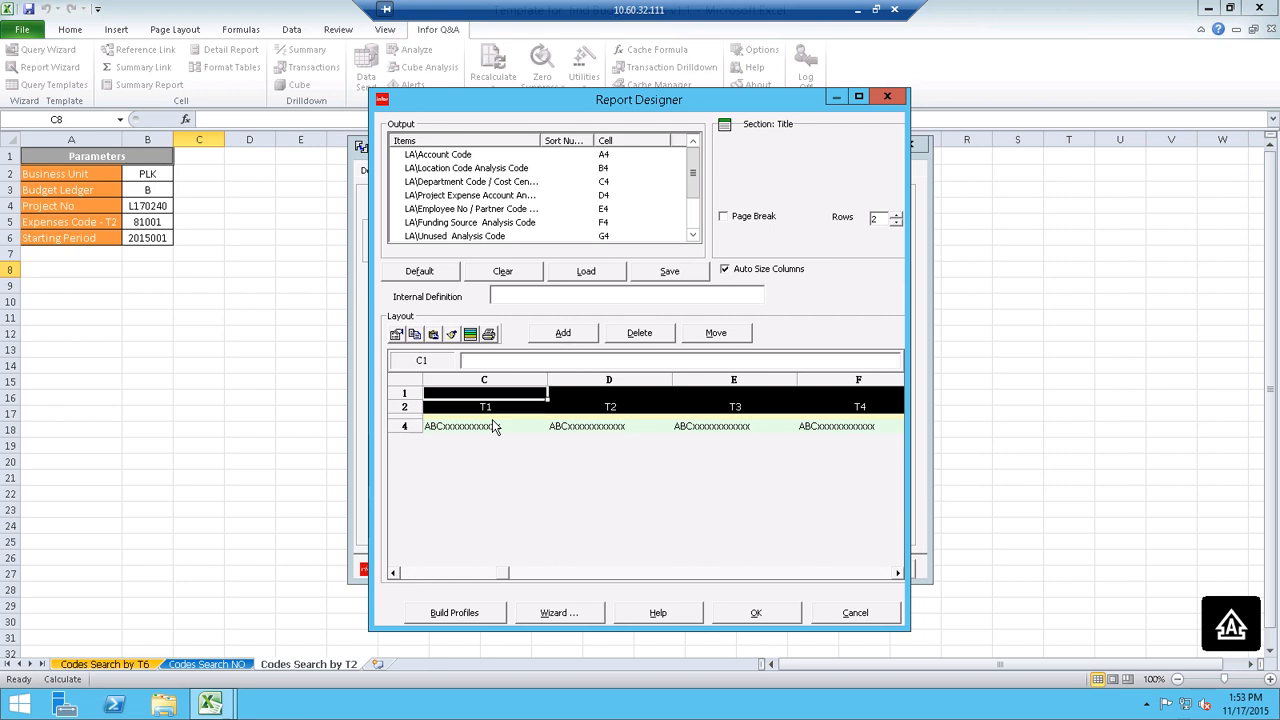
pyautogui.press('Left')
pyautogui.press('Left')
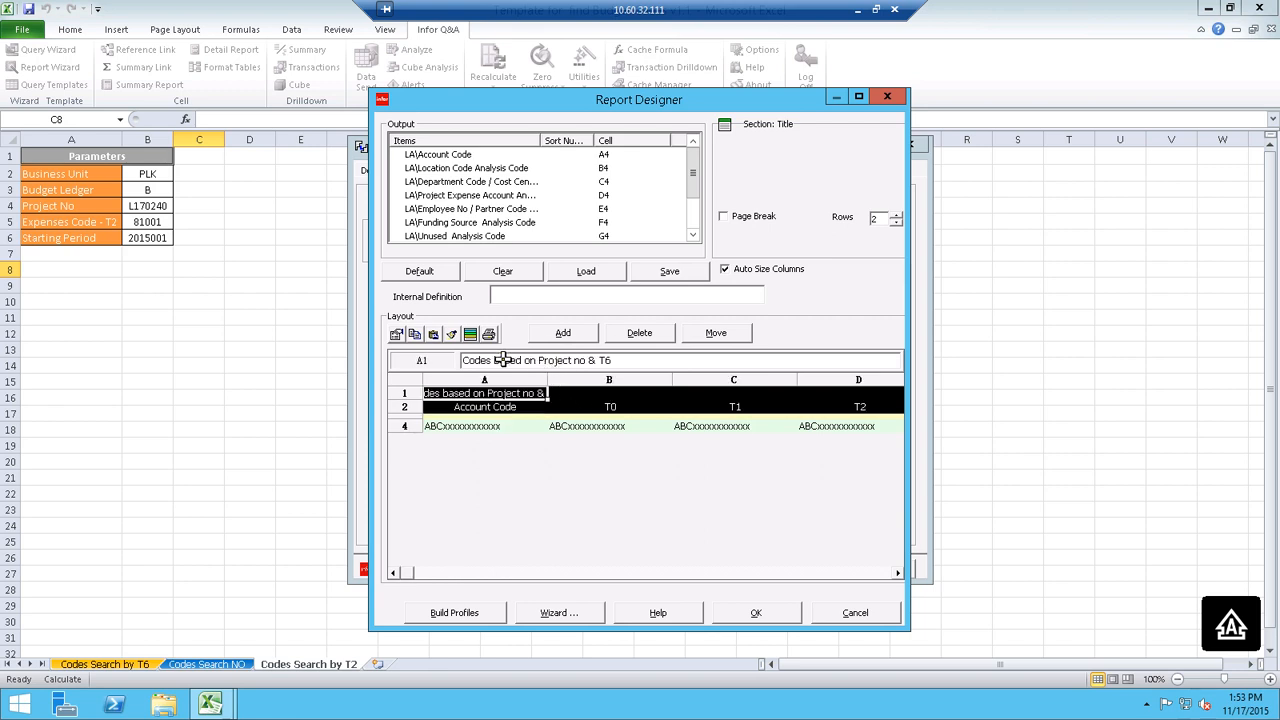
pyautogui.click(613, 360)
pyautogui.press('BackSpace')
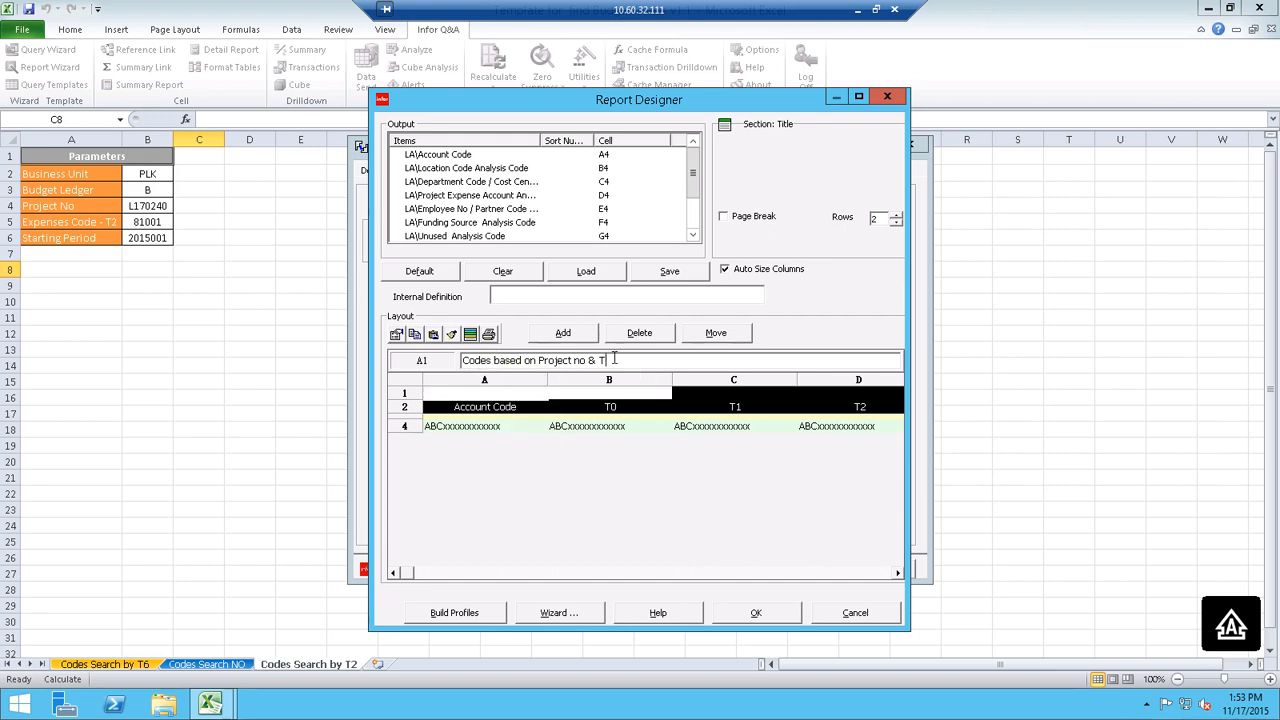
pyautogui.press('Return')
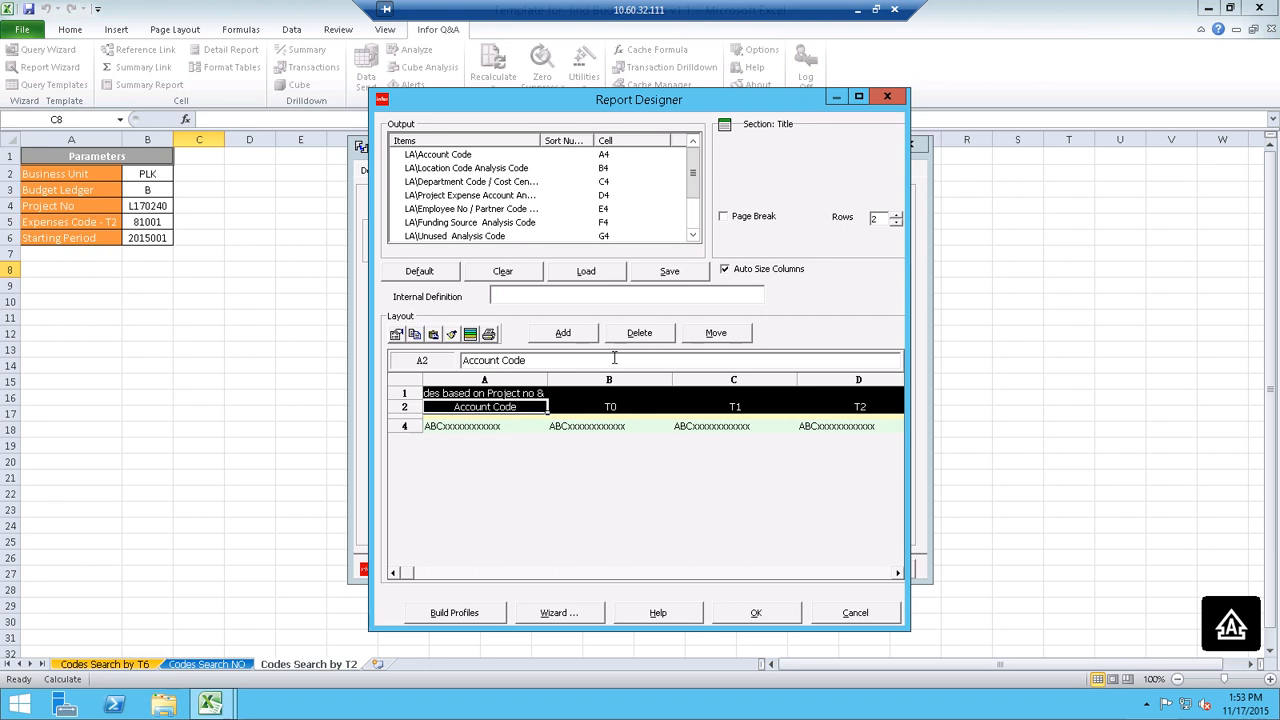
pyautogui.press('Return')
pyautogui.press('Tab')
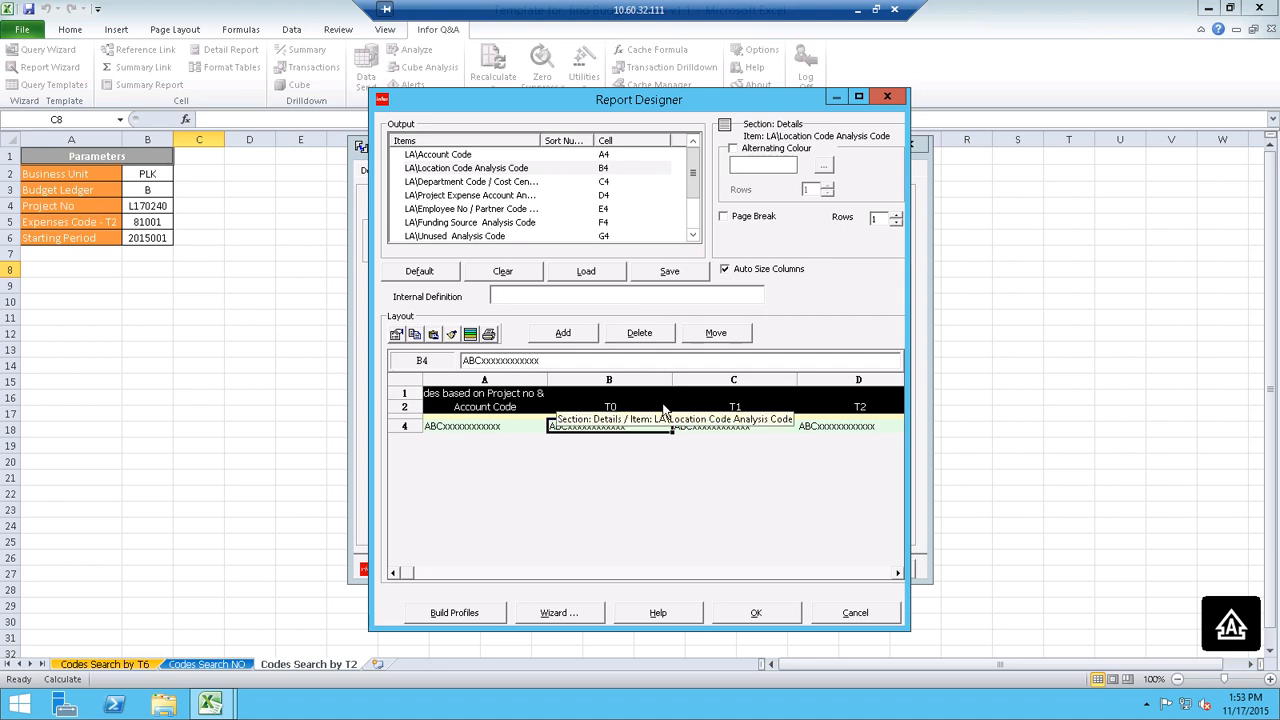
# - Examine the report layout's title rows, its column headings from Account Code to T9, and the detail items beneath them
pyautogui.press('Tab')
pyautogui.press('Tab')
pyautogui.press('Tab')
pyautogui.press('Tab')
pyautogui.press('Tab')
pyautogui.press('Tab')
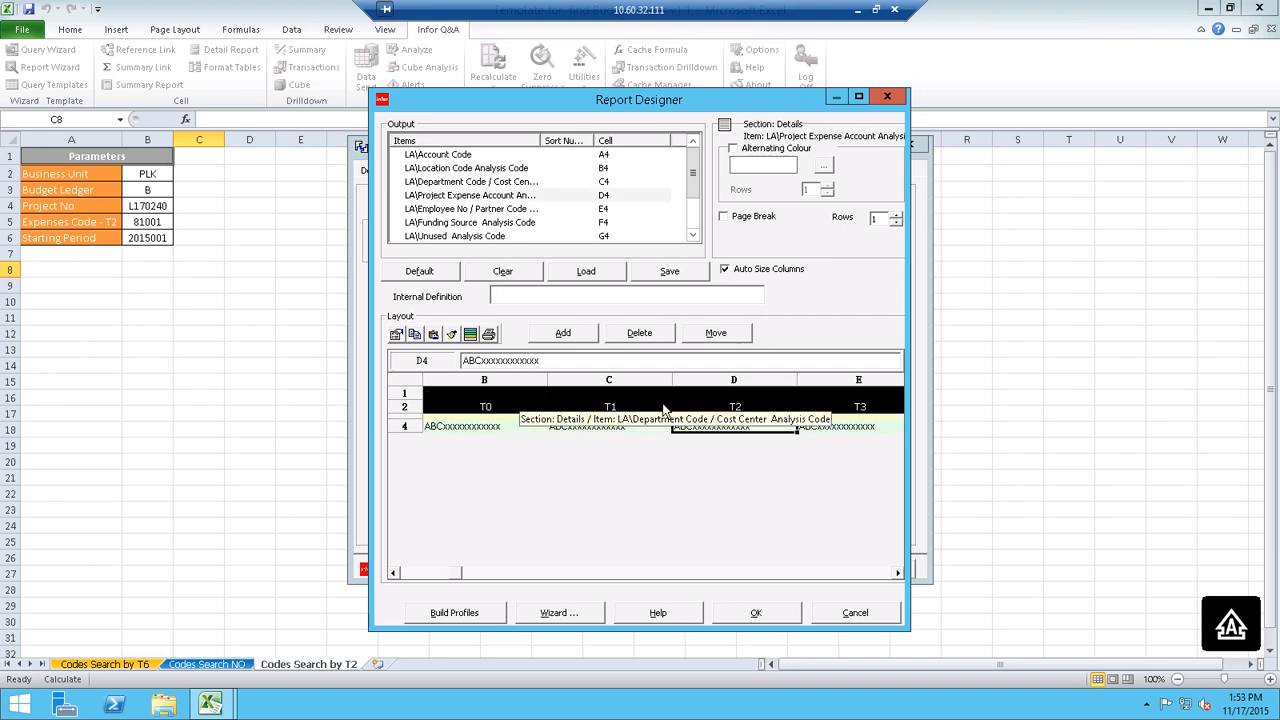
pyautogui.press('Tab')
pyautogui.press('Tab')
pyautogui.press('Tab')
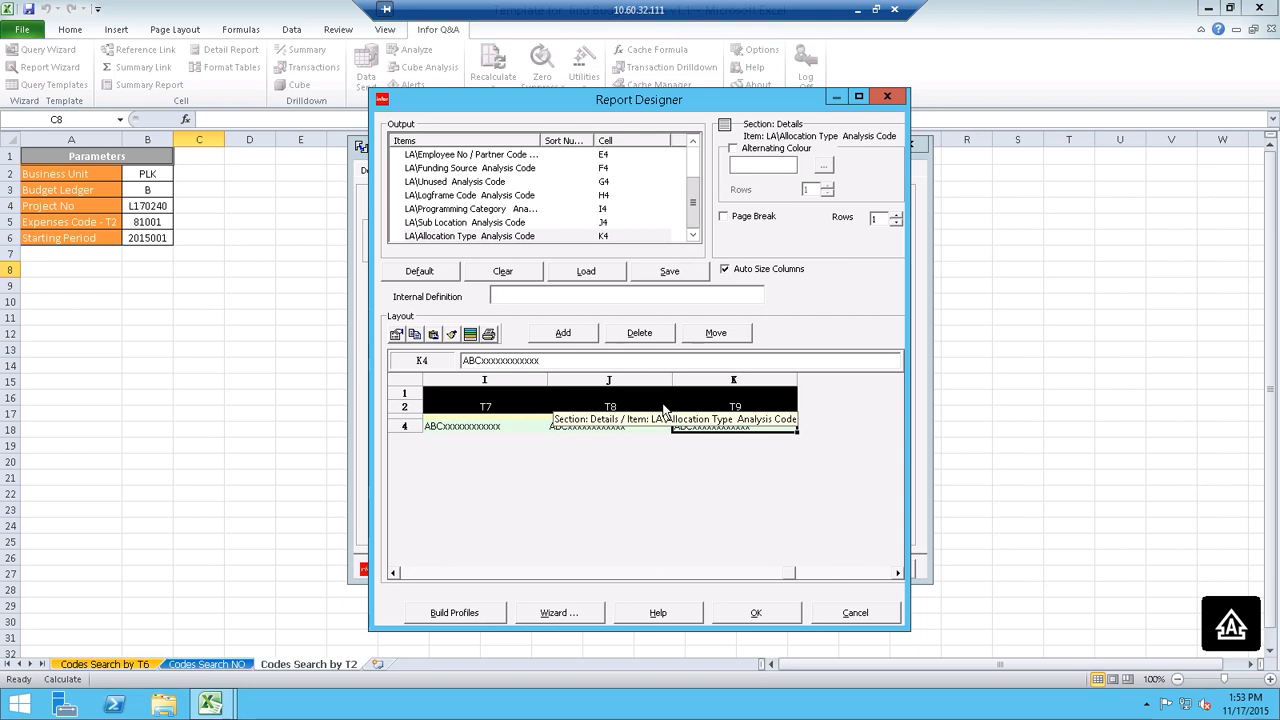
pyautogui.press('Up')
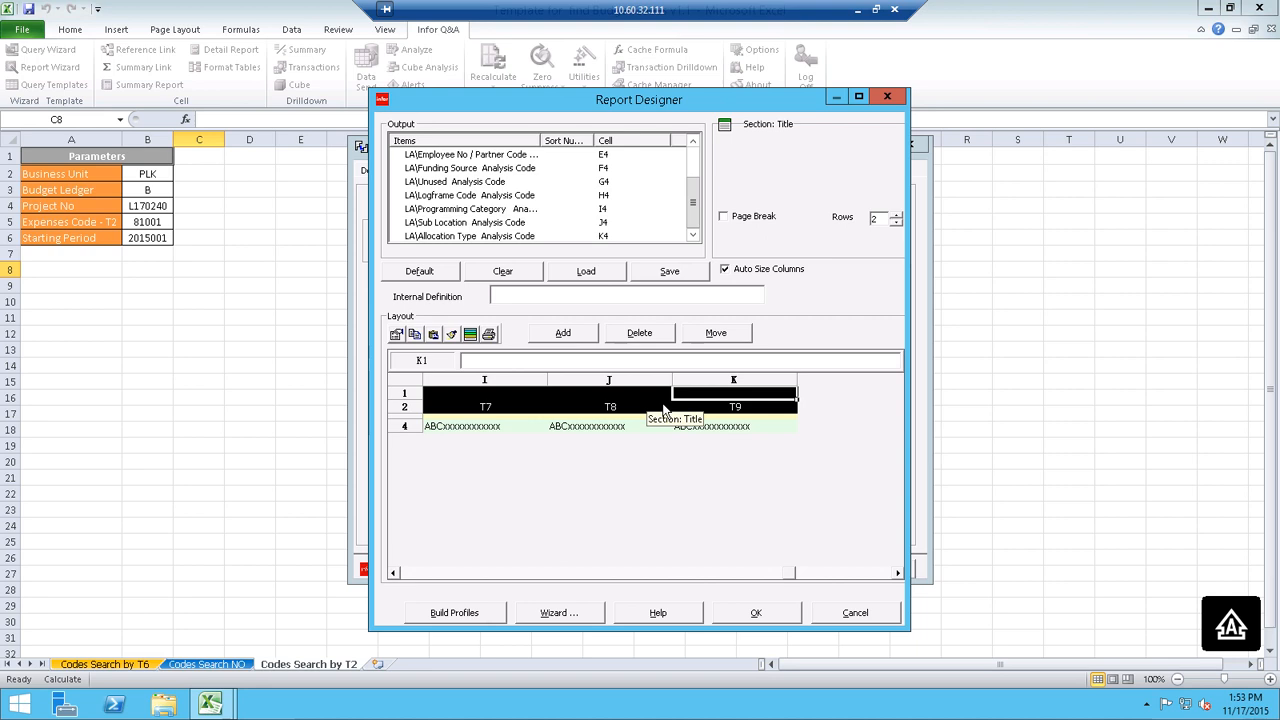
pyautogui.hotkey('ctrl', 'Home')
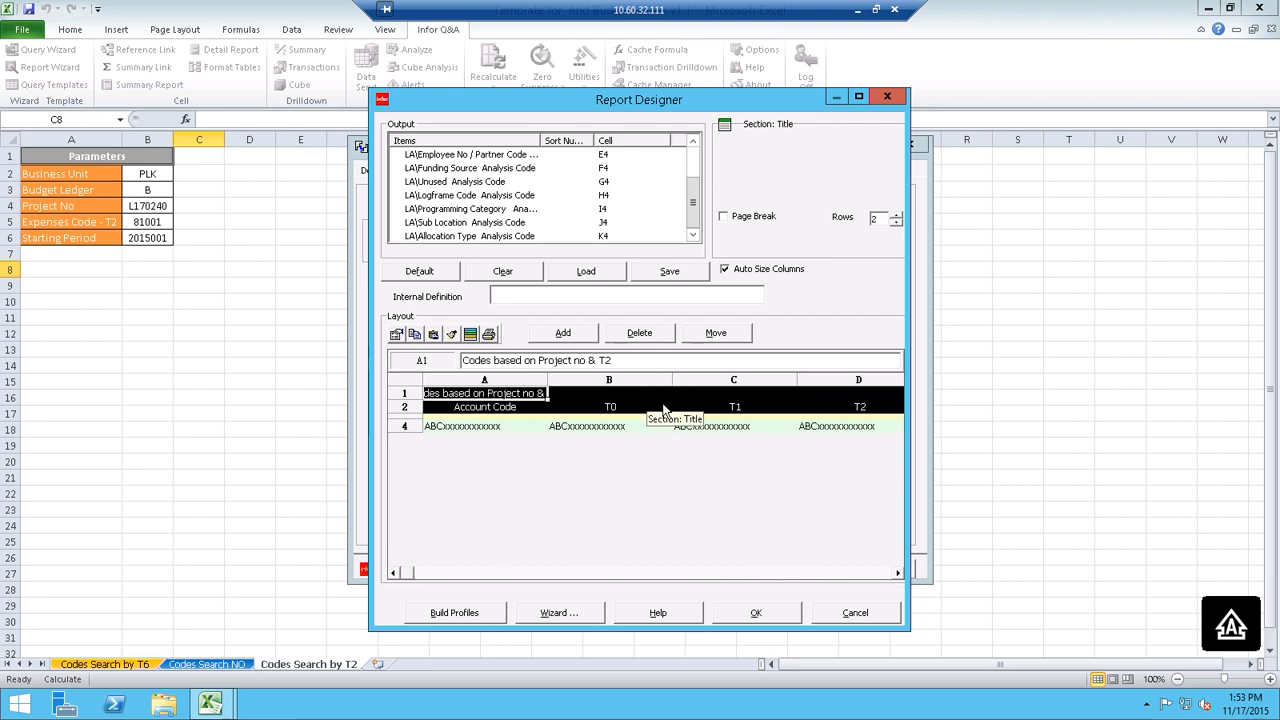
pyautogui.press('Down')
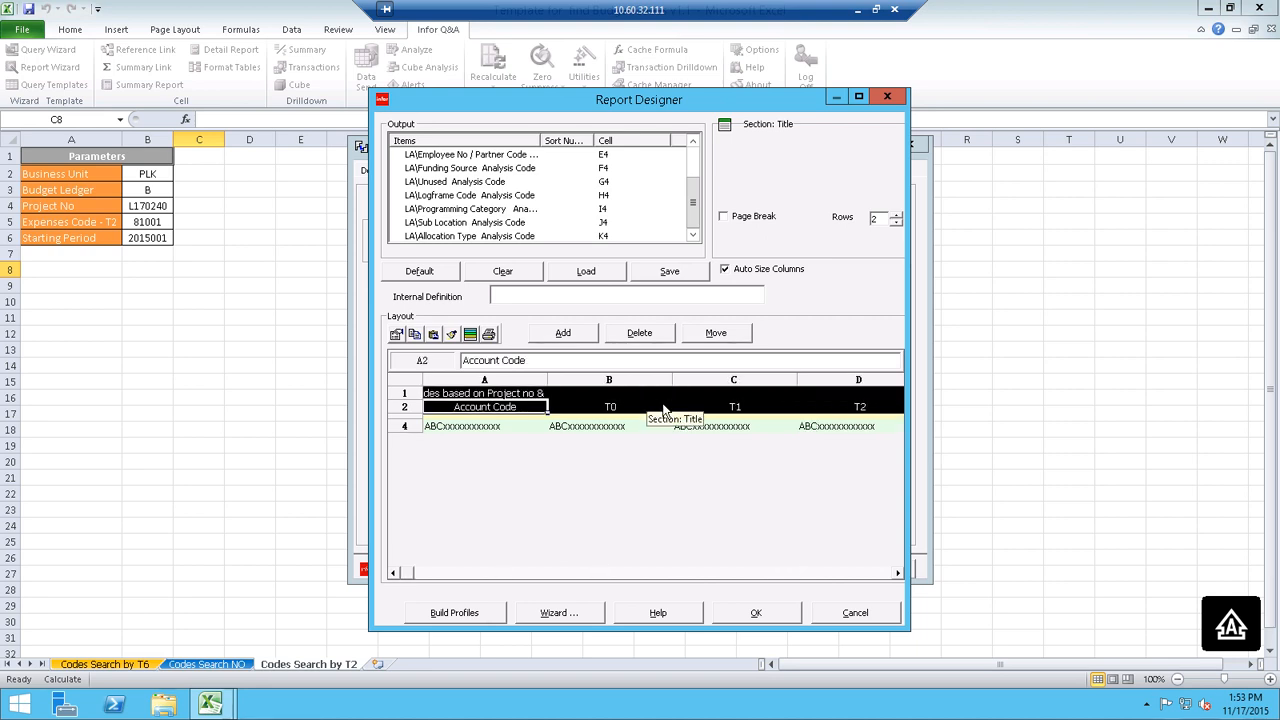
pyautogui.press('Down')
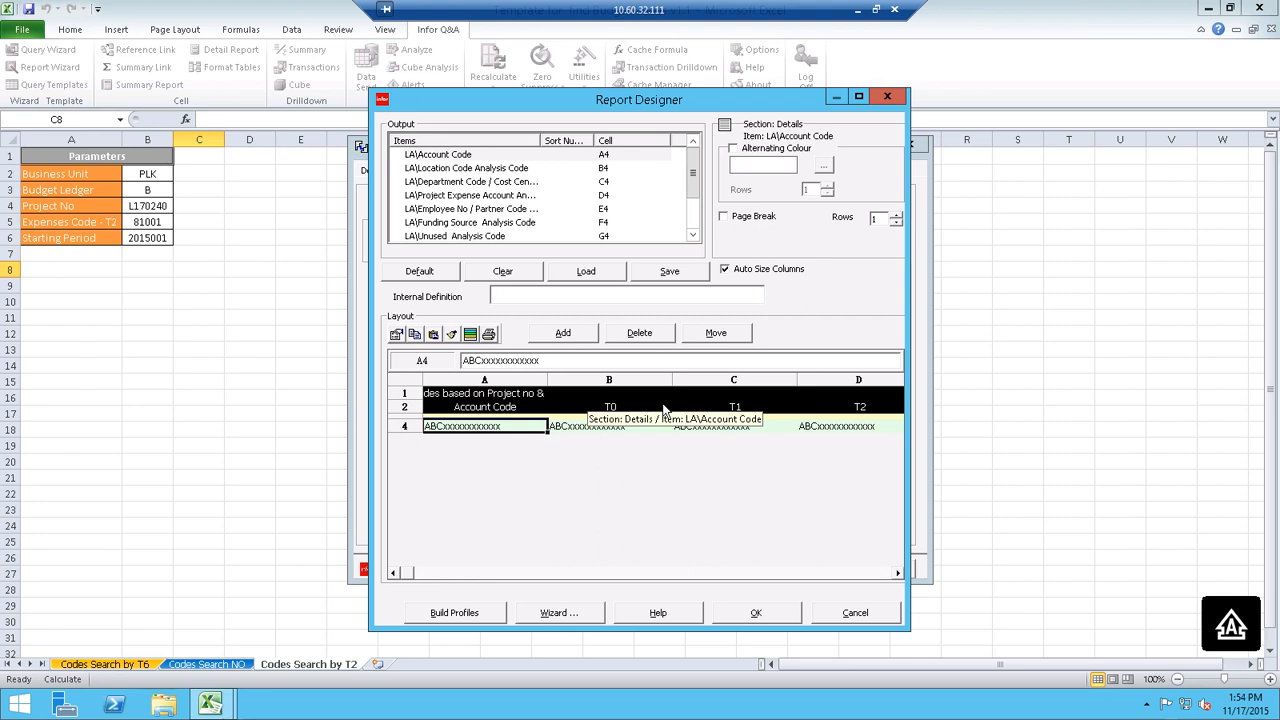
pyautogui.press('Up')
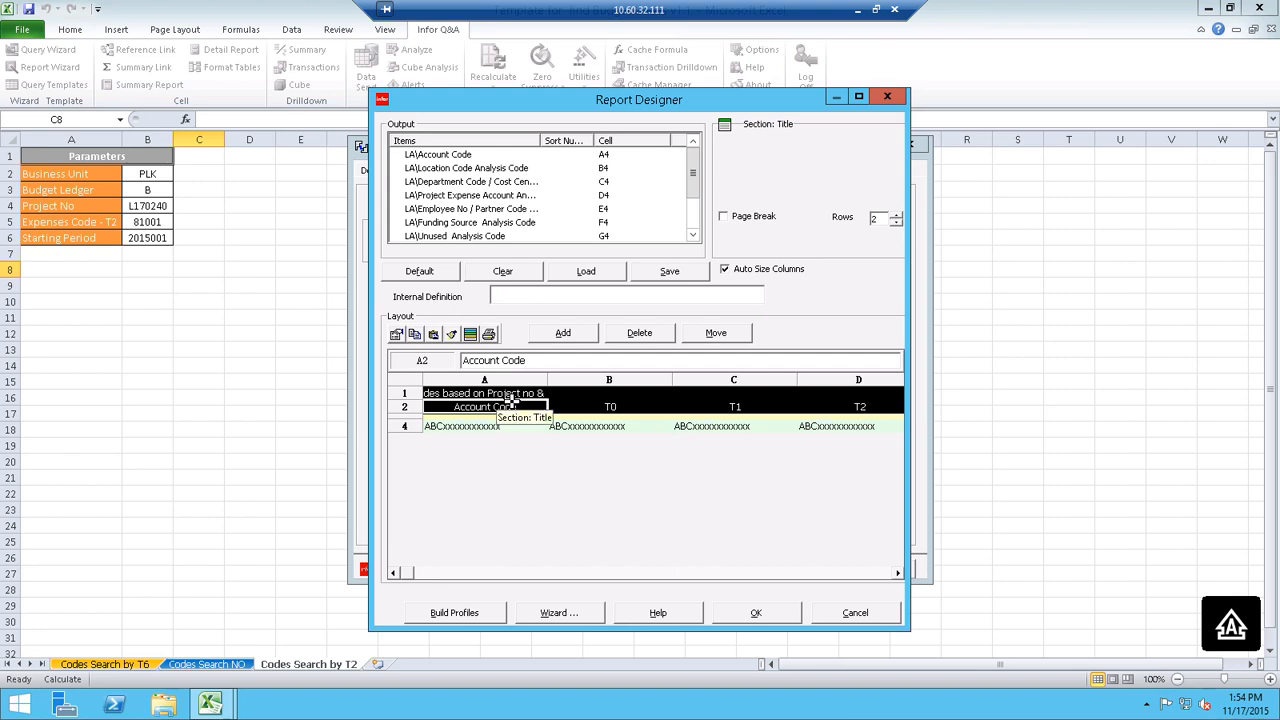
# - Review how output items map to the layout cells and which elements and section types can be added to the report
pyautogui.click(452, 156)
pyautogui.moveTo(452, 160); pyautogui.dragTo(466, 433)
pyautogui.moveTo(461, 160); pyautogui.dragTo(445, 396)
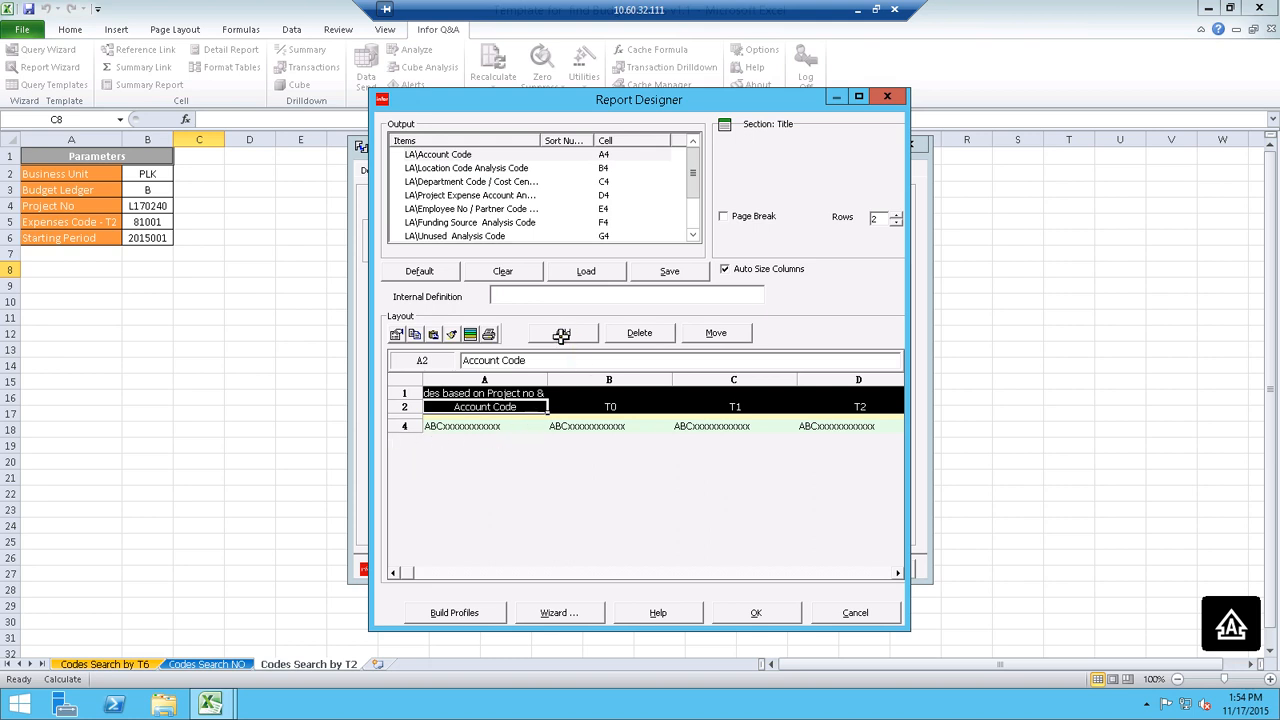
pyautogui.click(561, 335)
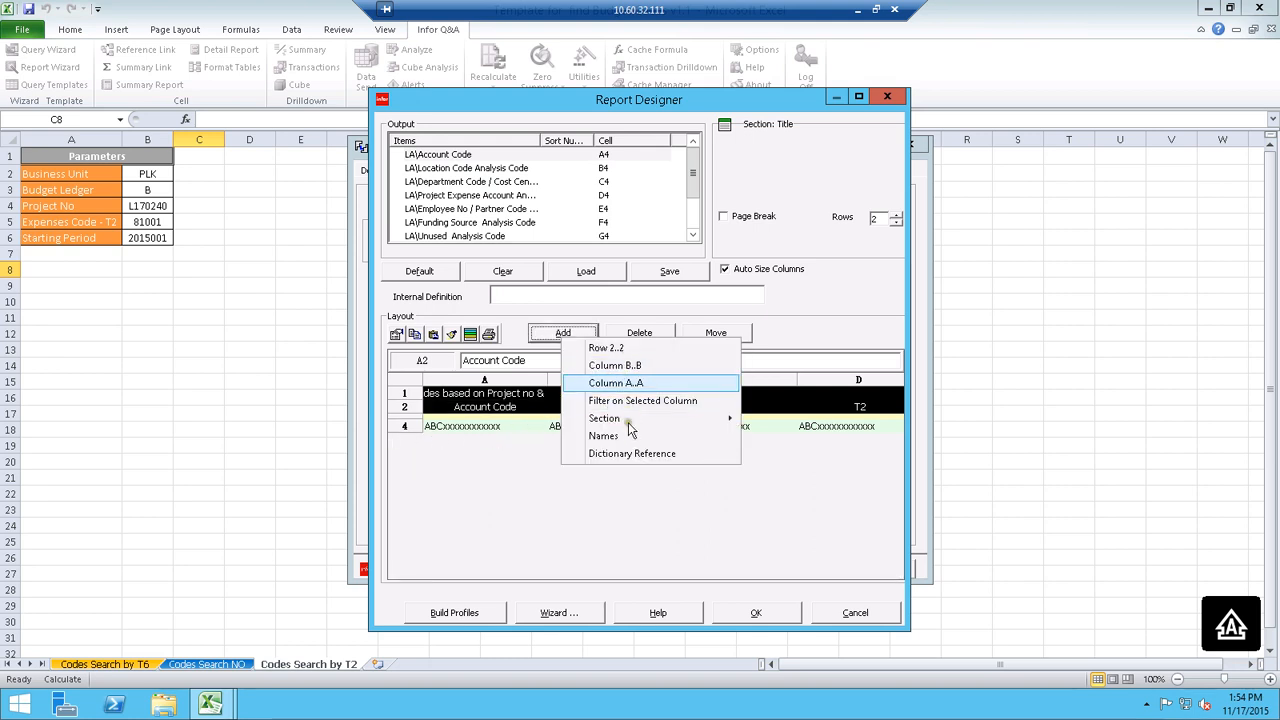
pyautogui.moveTo(629, 424)
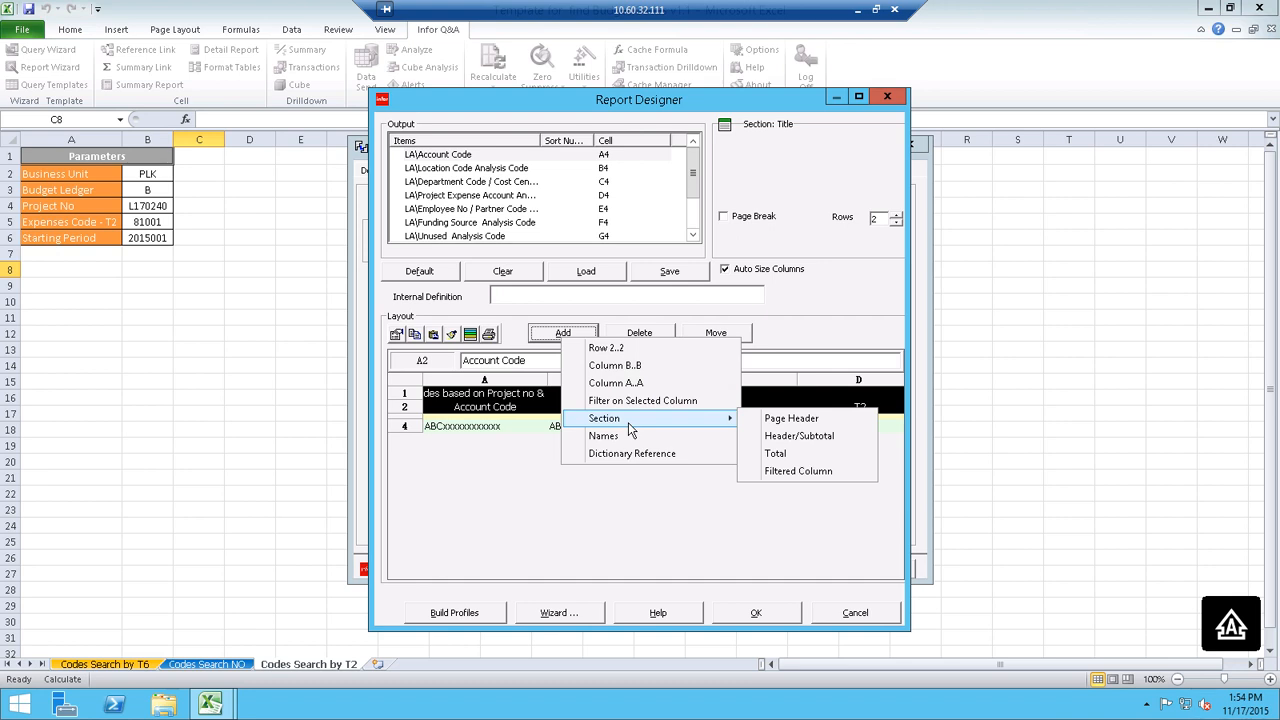
pyautogui.click(447, 485)
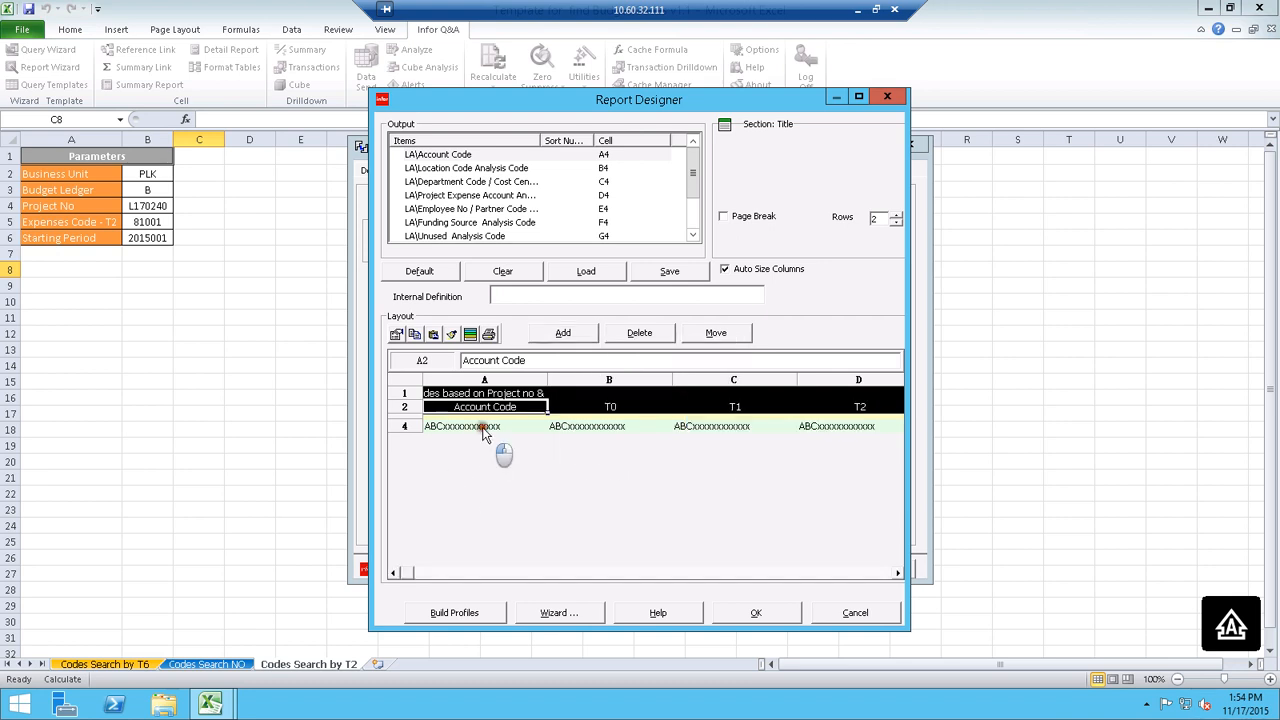
pyautogui.click(483, 428)
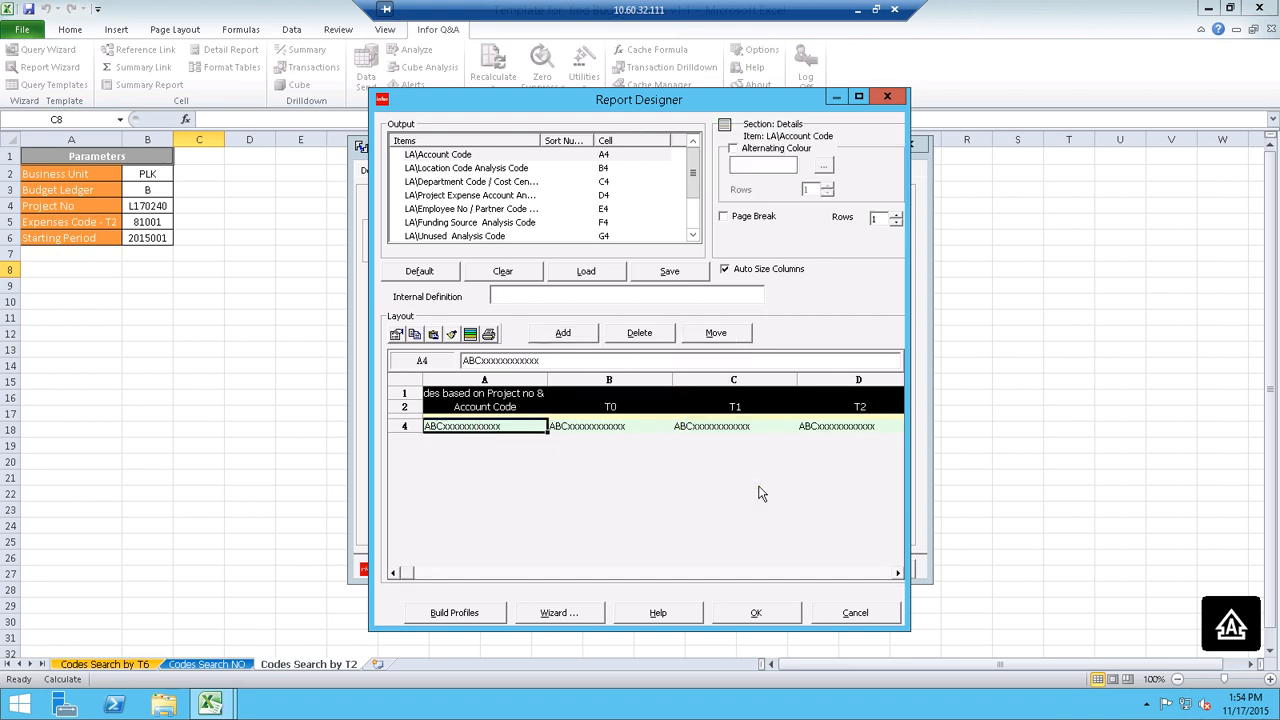
pyautogui.press('Up')
pyautogui.press('Up')
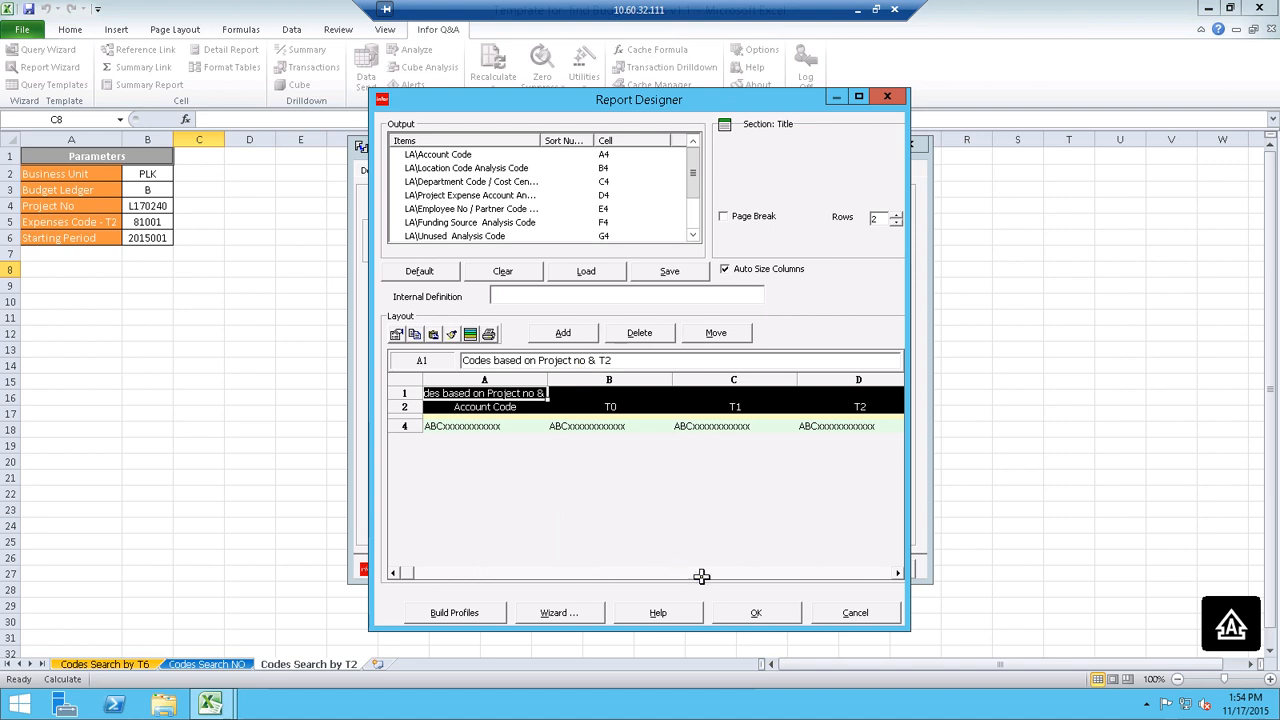
# - Accept the report layout and the summary report definition to generate the report at cell C8
pyautogui.click(757, 614)
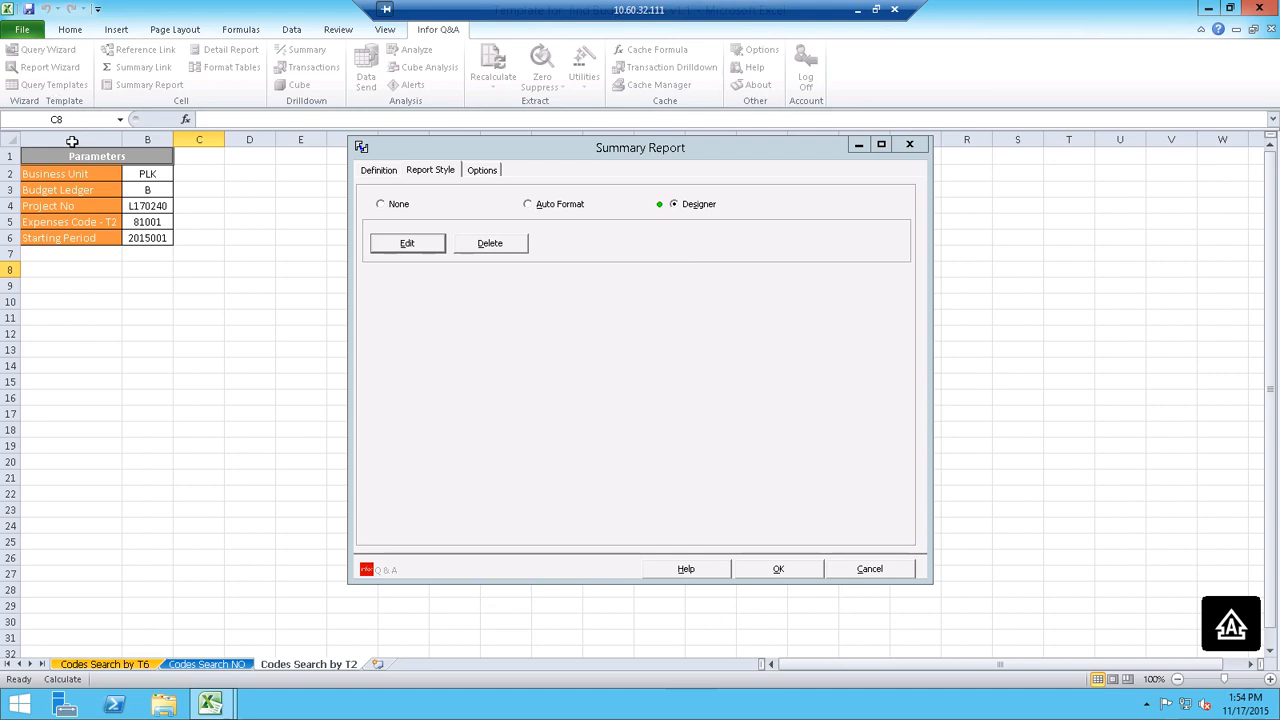
pyautogui.click(782, 564)
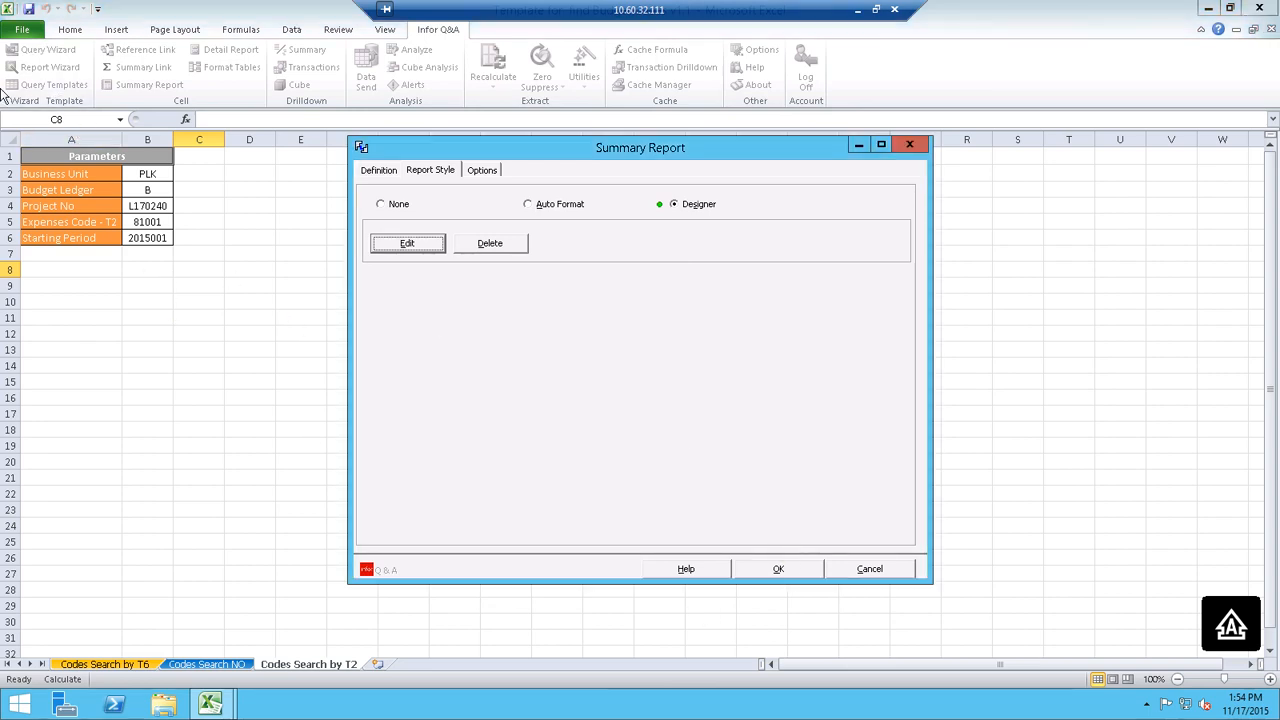
pyautogui.click(770, 572)
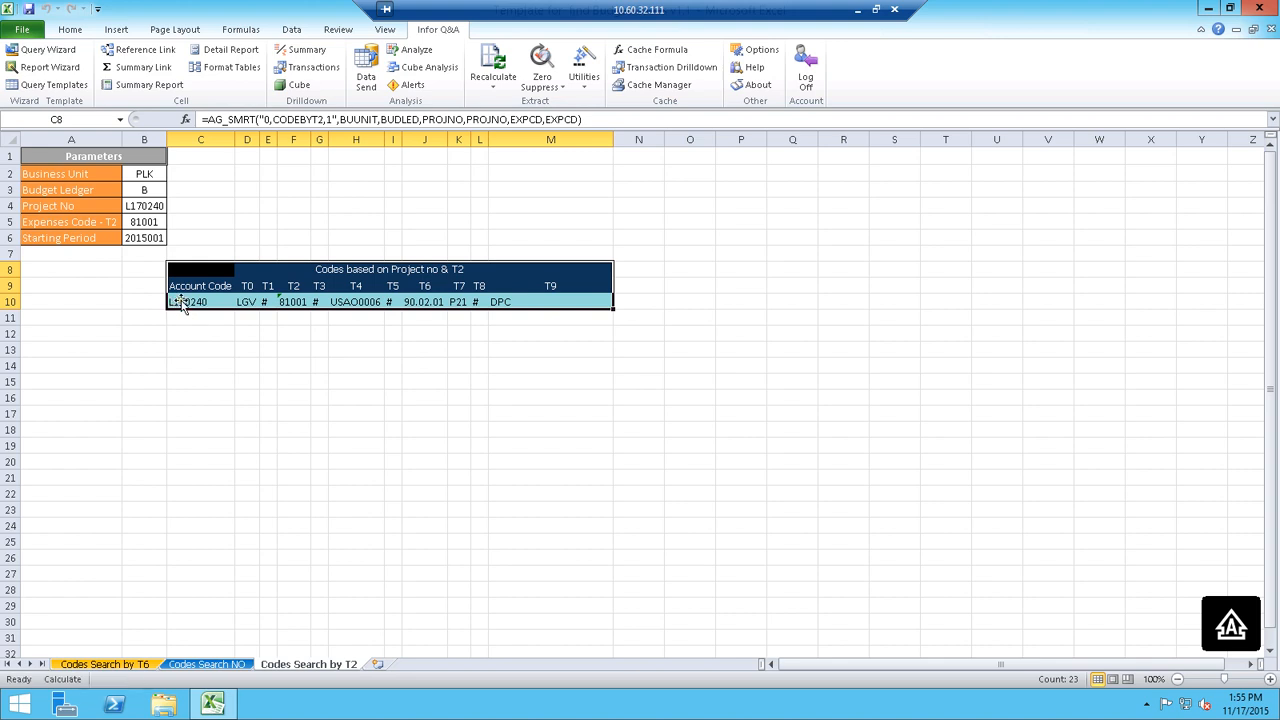
# - Inspect the analysis codes from T2 through T9 in the generated report row
pyautogui.click(300, 302)
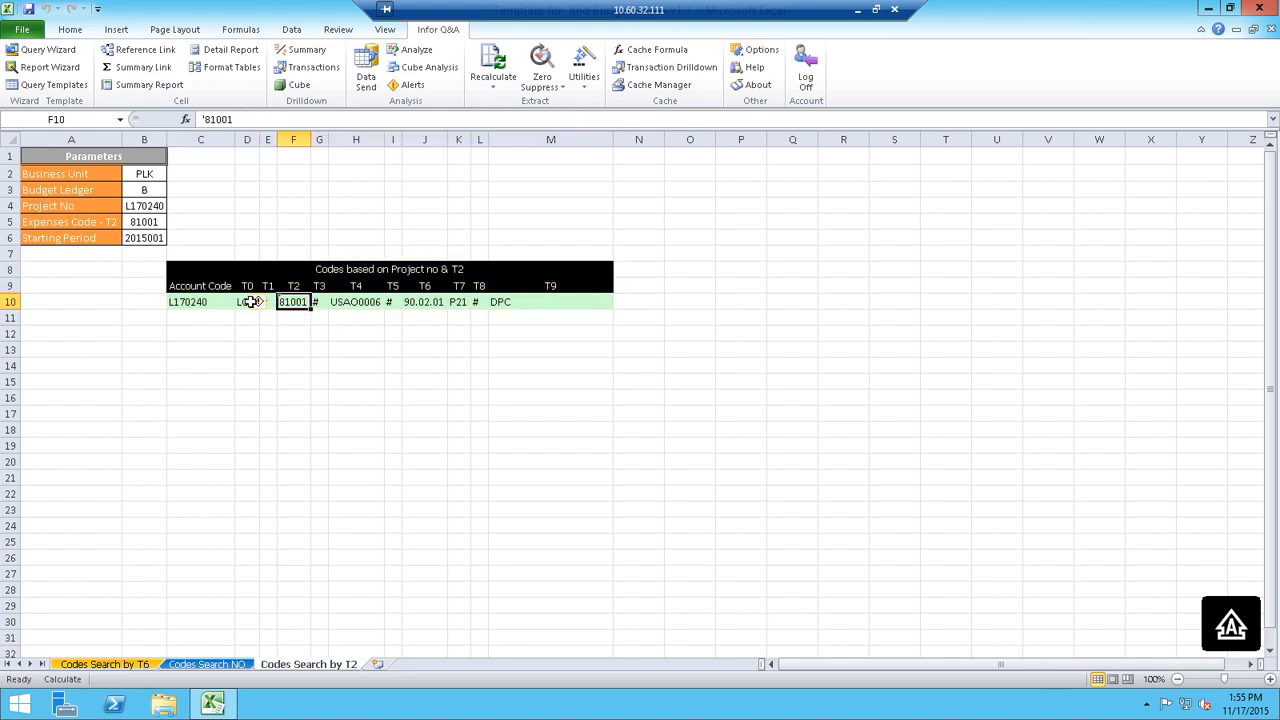
pyautogui.click(366, 304)
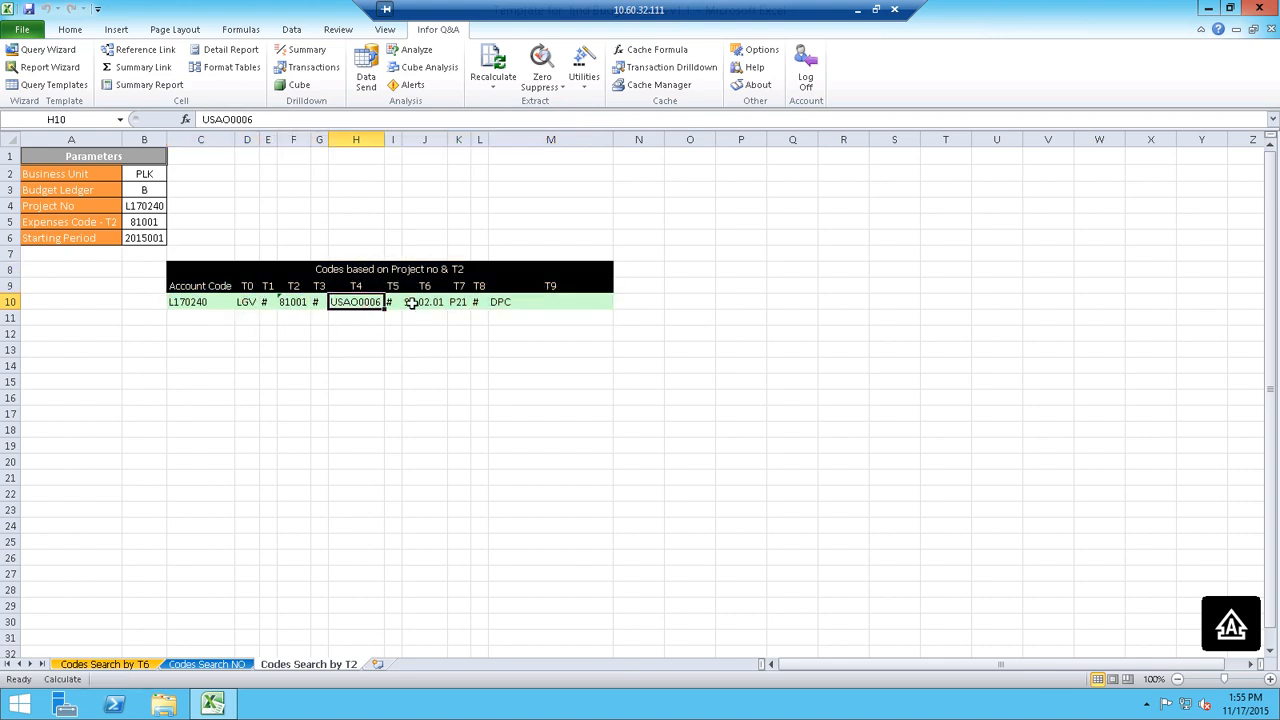
pyautogui.click(469, 302)
pyautogui.click(496, 303)
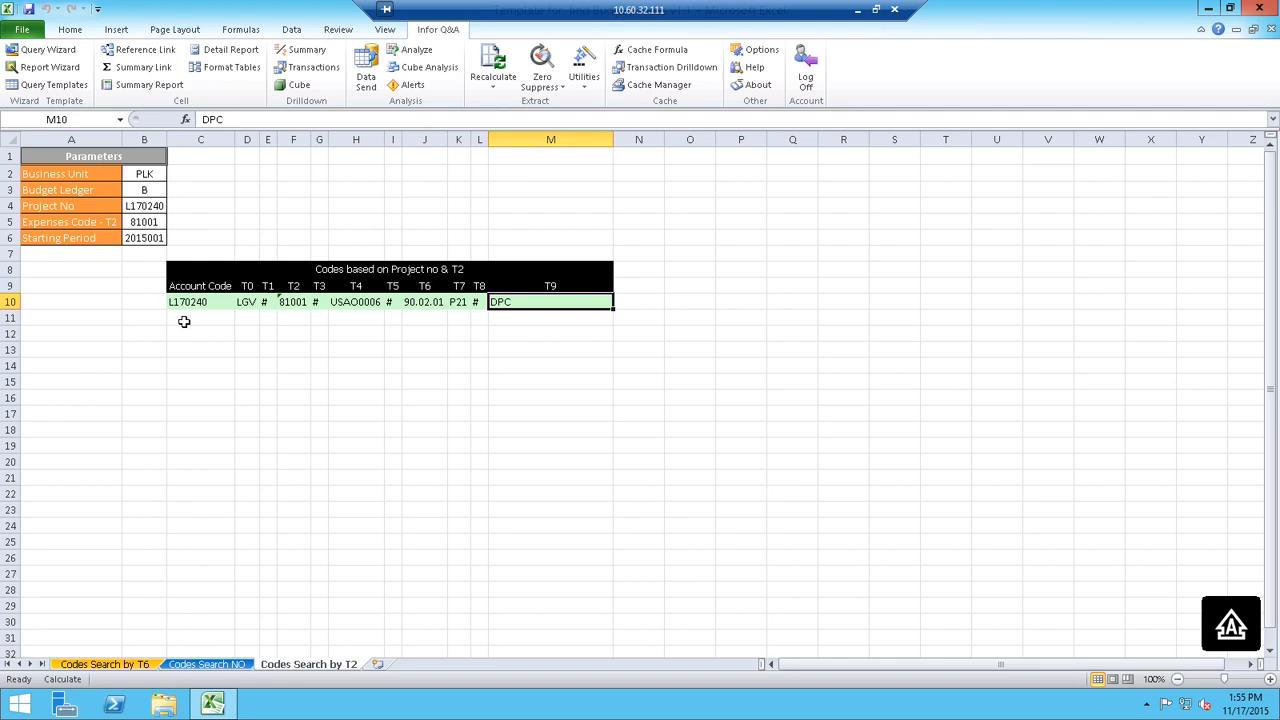
# - Open the Macro Builder with cell A8 selected and place its window clear of the report table
pyautogui.click(93, 272)
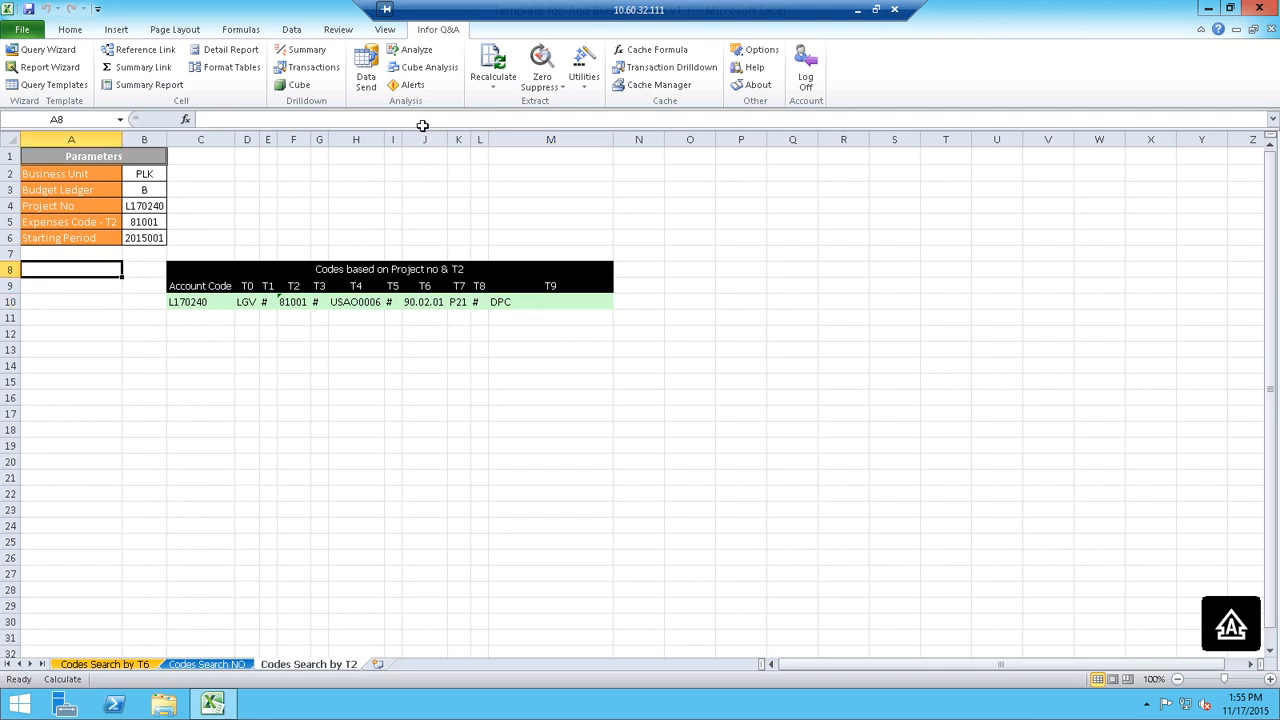
pyautogui.click(585, 80)
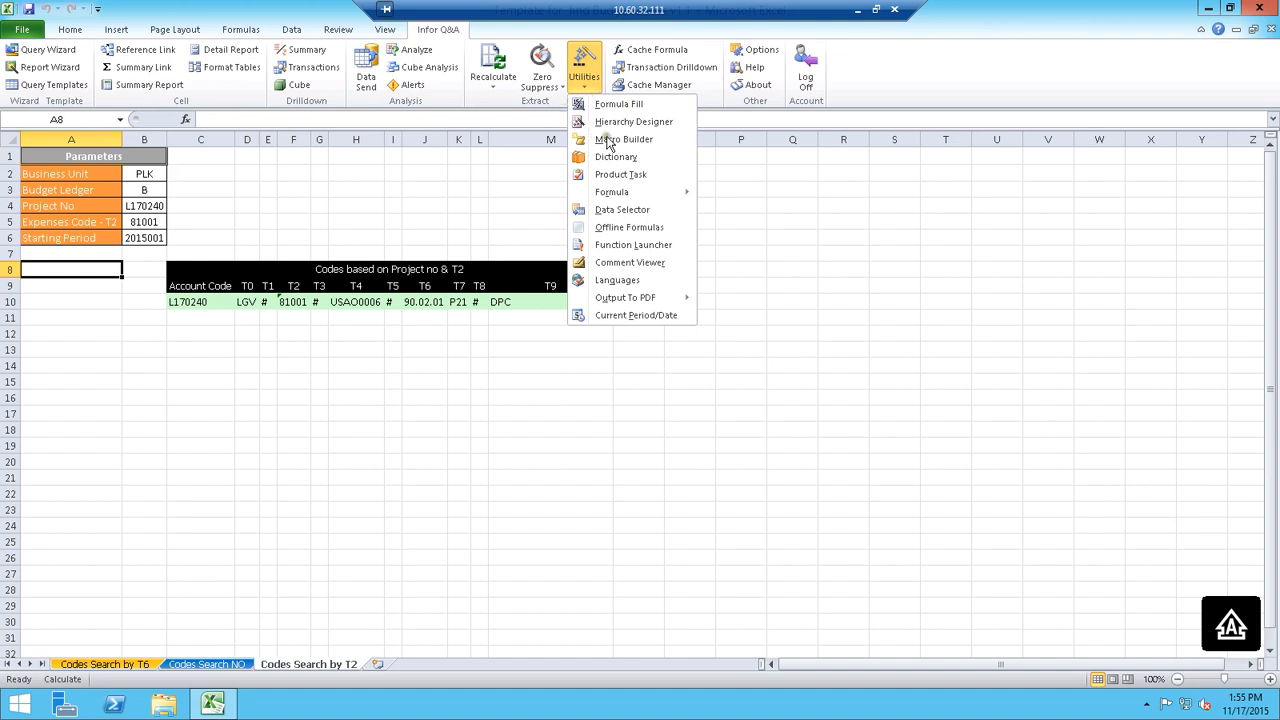
pyautogui.click(606, 140)
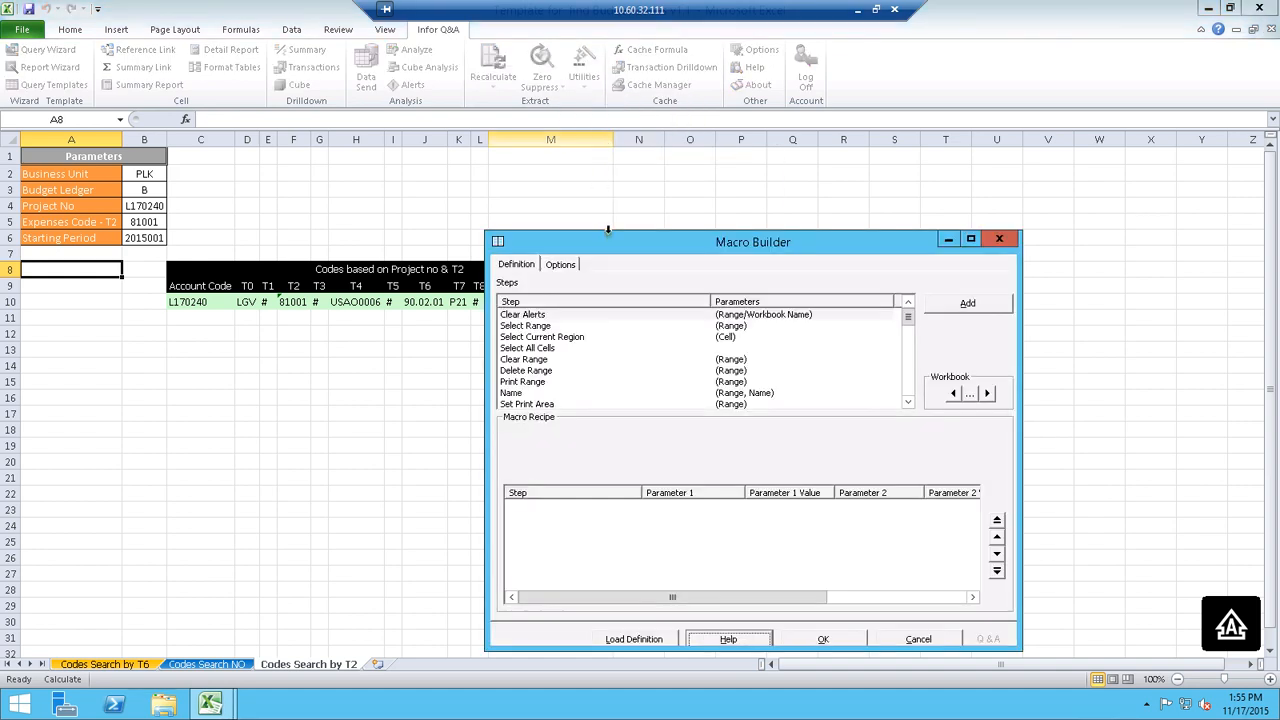
pyautogui.moveTo(611, 236); pyautogui.dragTo(827, 312)
pyautogui.moveTo(910, 343); pyautogui.dragTo(735, 208)
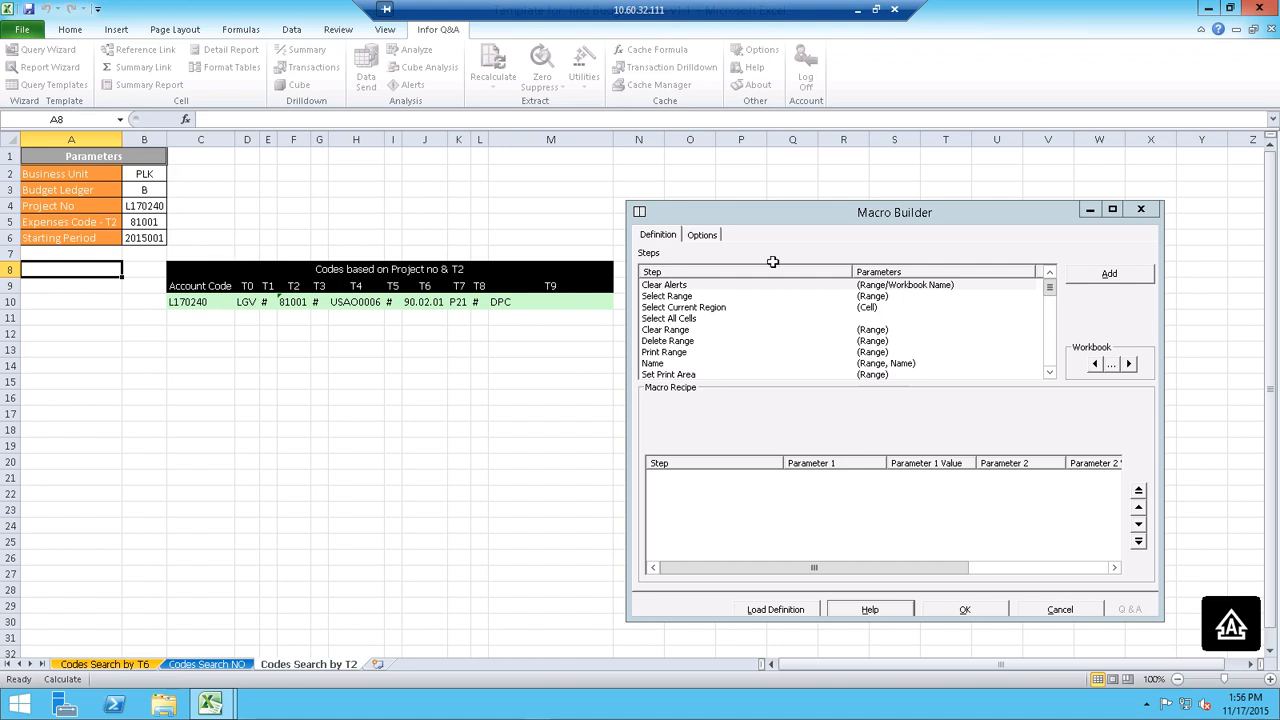
# - Add a Clear Range step to the macro recipe and set its range to C8:M30
pyautogui.click(683, 296)
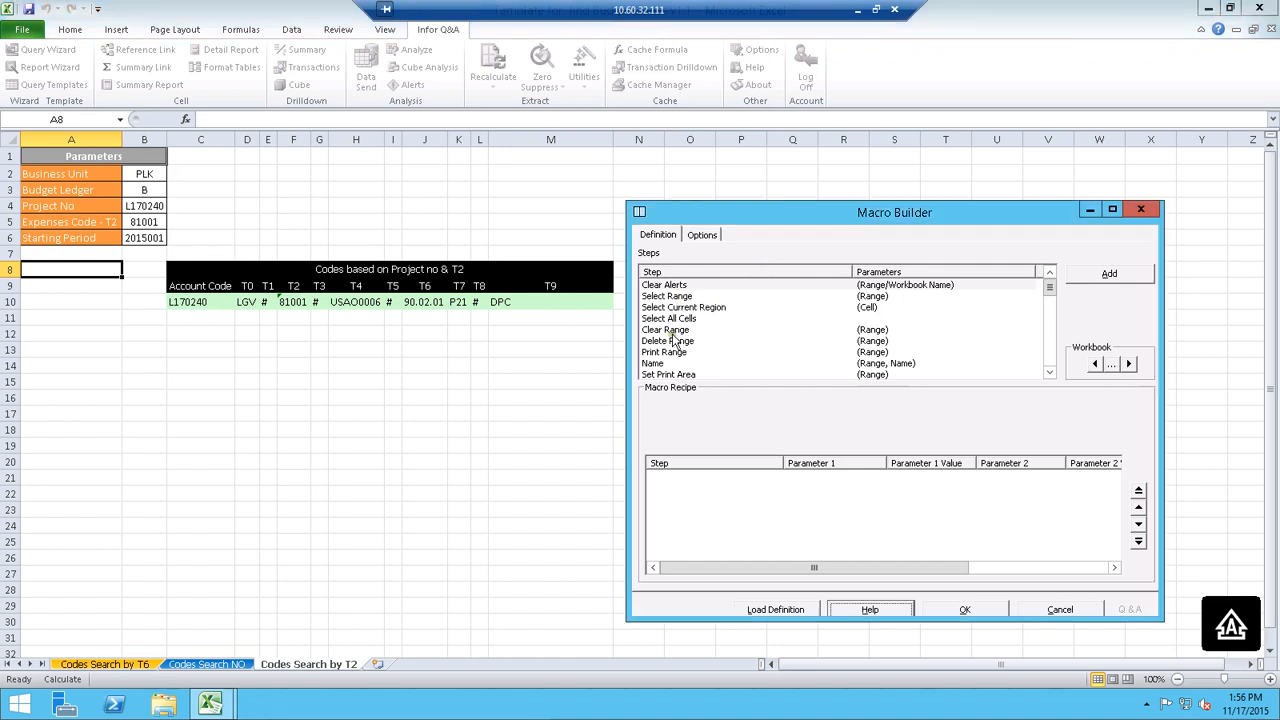
pyautogui.doubleClick(672, 330)
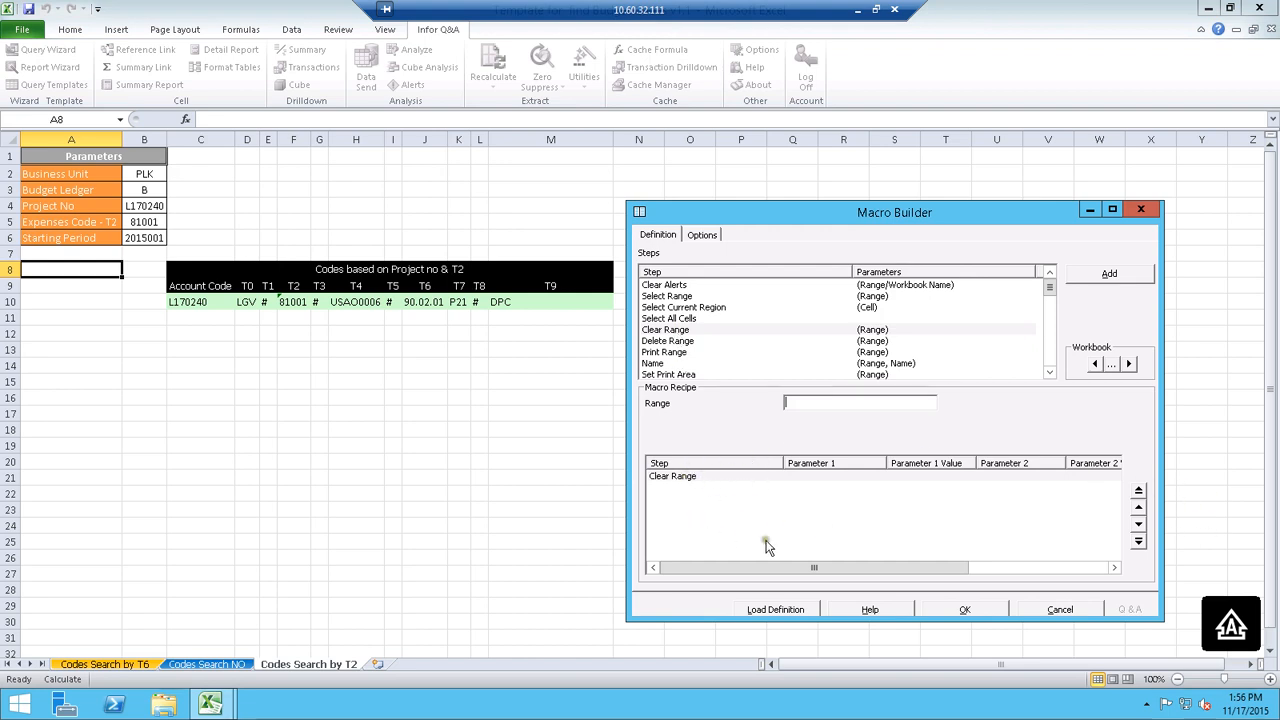
pyautogui.click(812, 405)
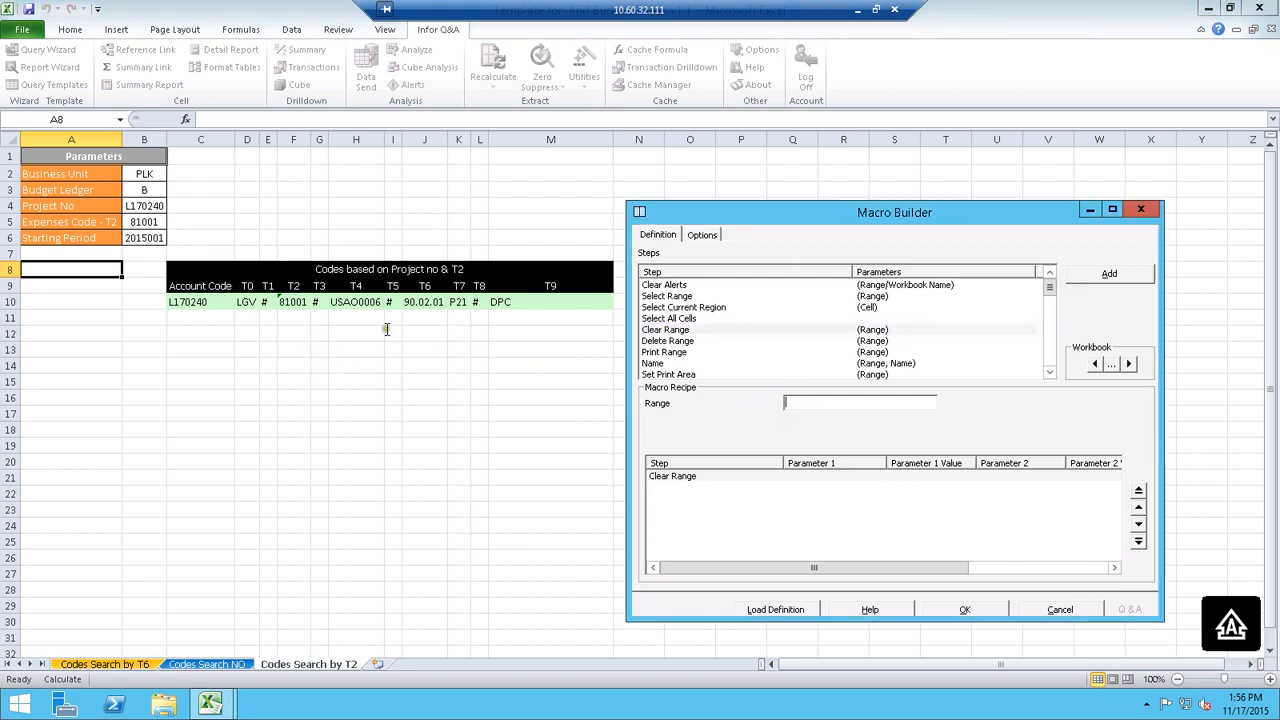
pyautogui.moveTo(213, 267); pyautogui.dragTo(577, 377)
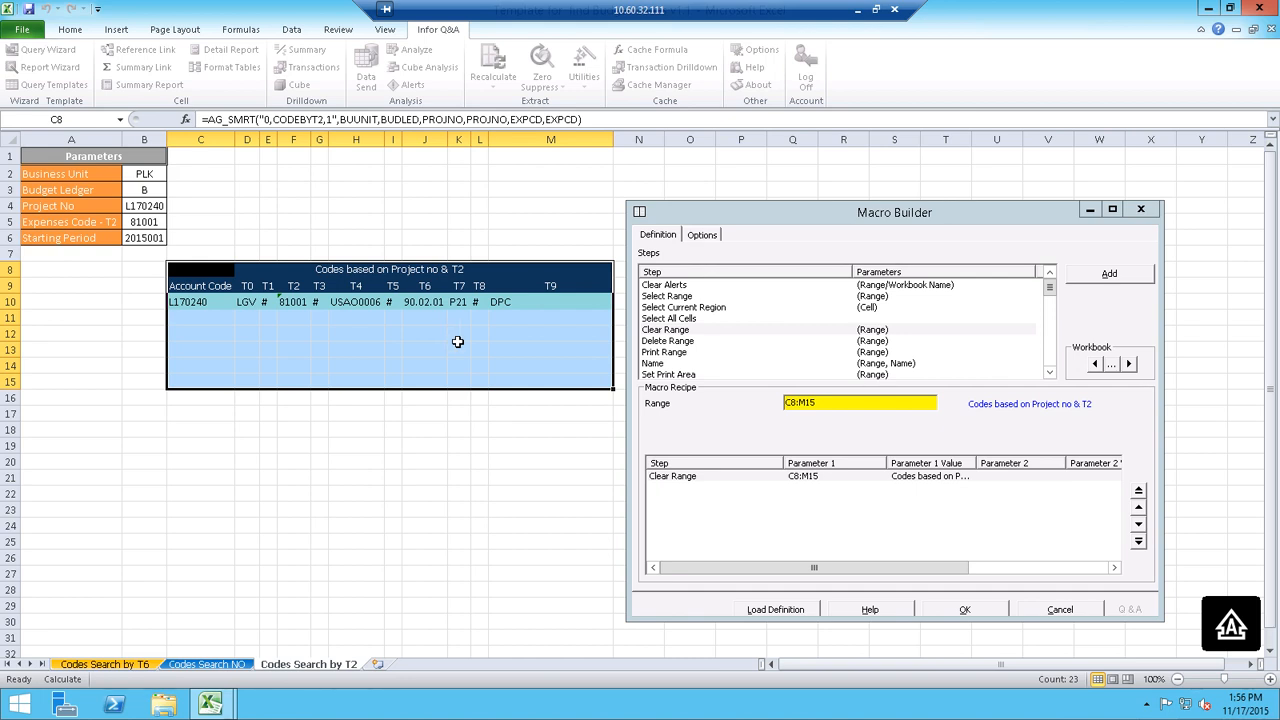
pyautogui.click(823, 404)
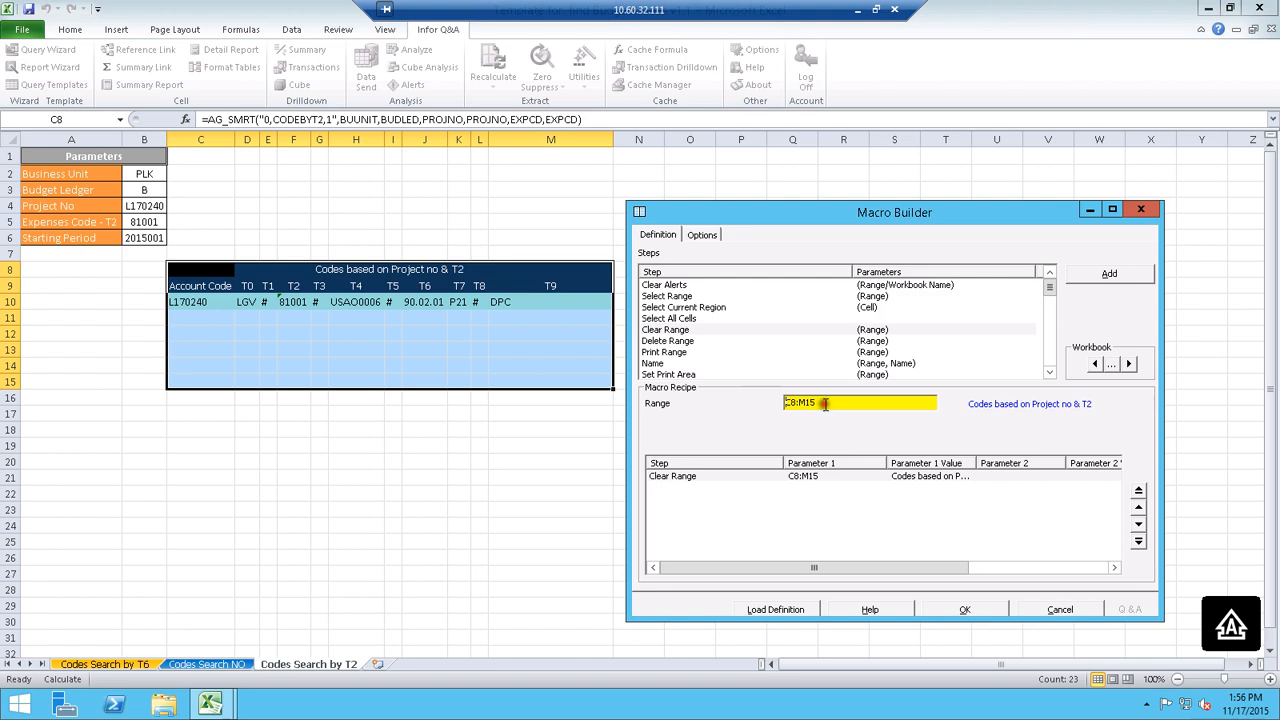
pyautogui.press('BackSpace')
pyautogui.press('BackSpace')
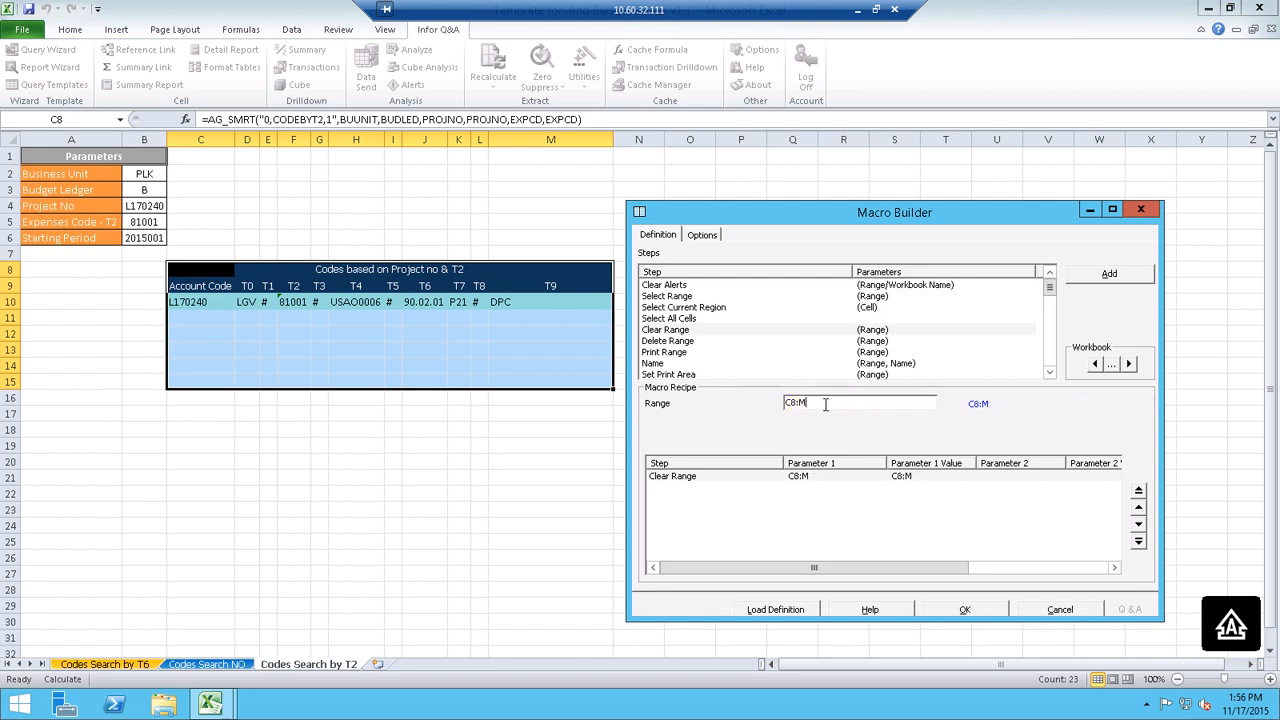
pyautogui.write('30')
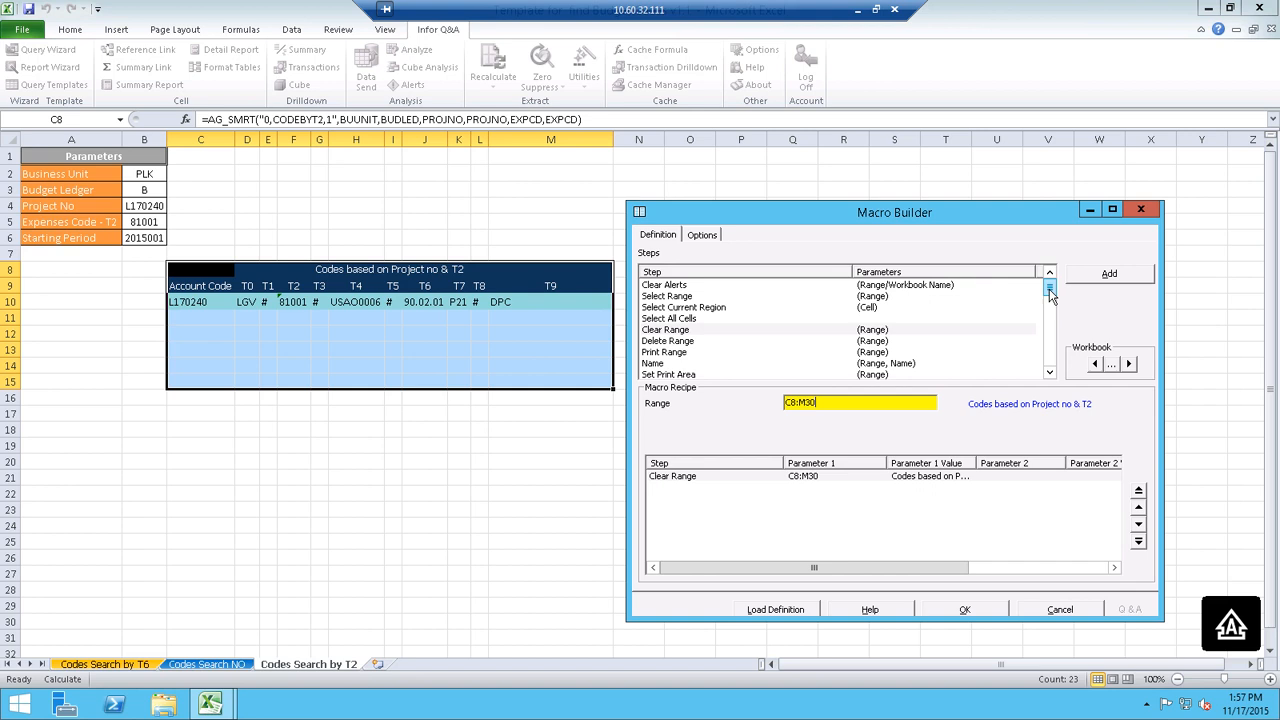
# - Add a Run Summary Report step to the macro recipe with cell C8 as its range
pyautogui.moveTo(1050, 293); pyautogui.dragTo(1054, 318)
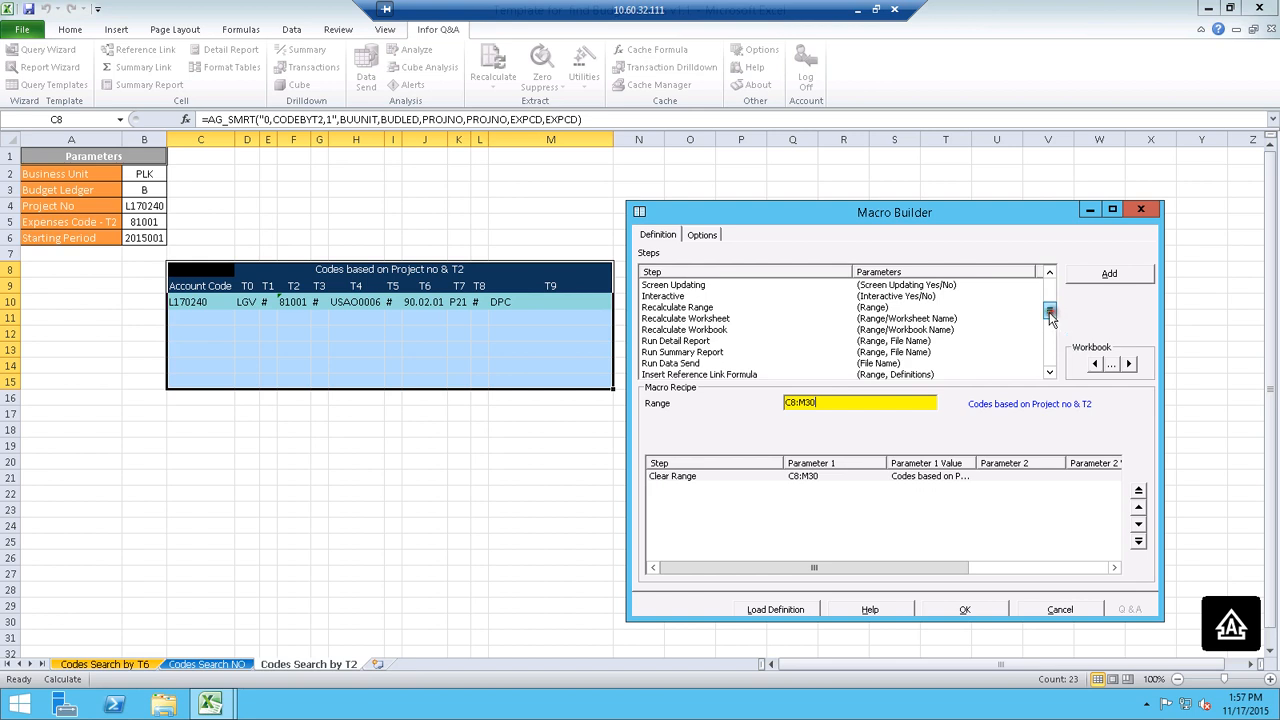
pyautogui.click(698, 354)
pyautogui.doubleClick(700, 356)
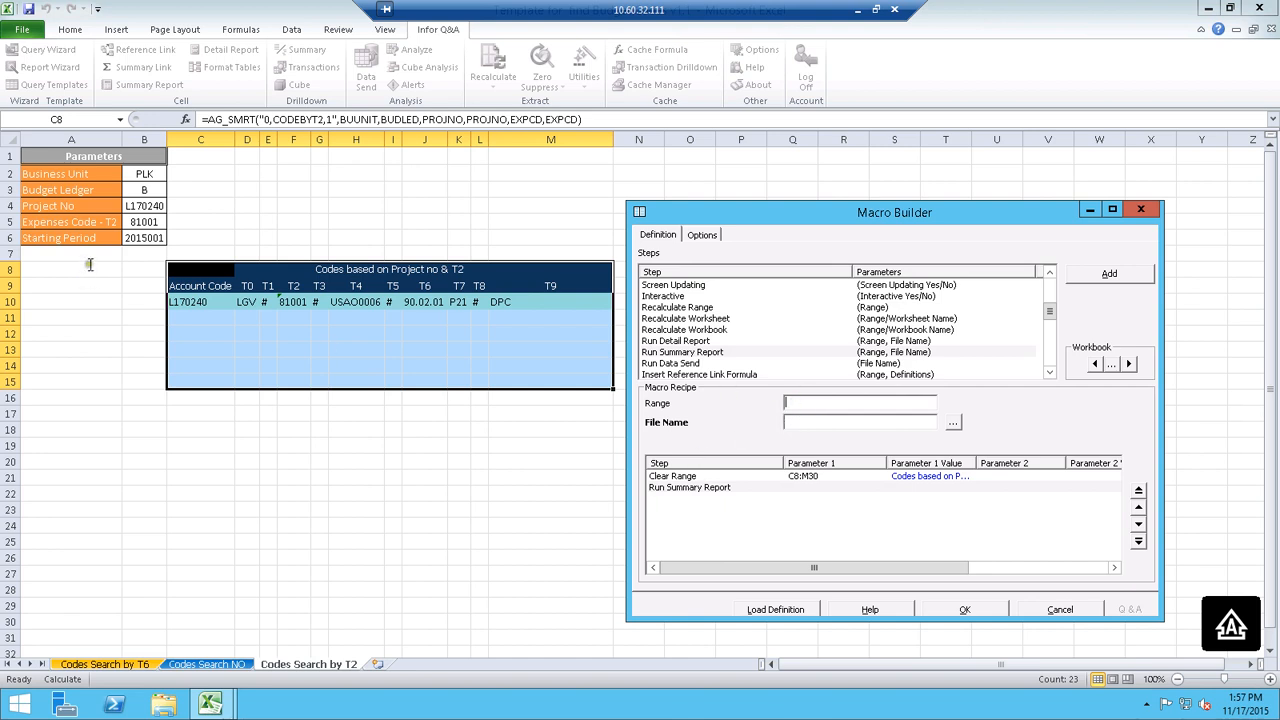
pyautogui.click(187, 270)
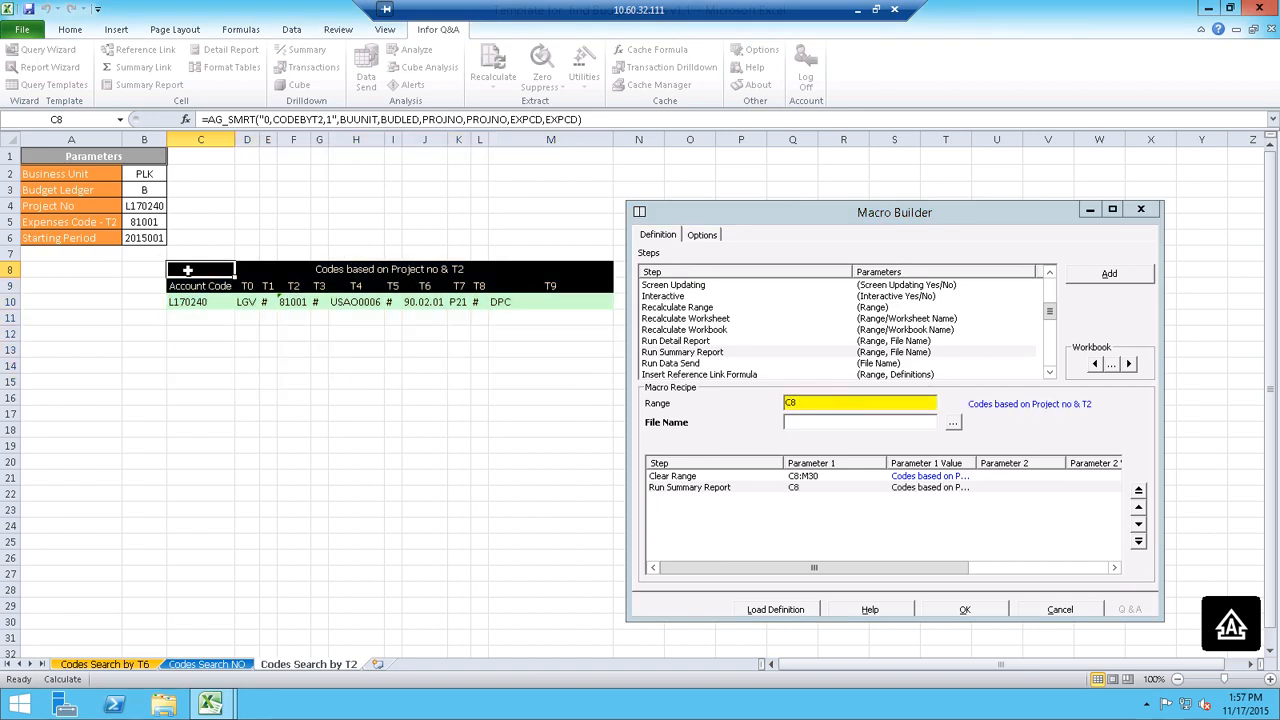
# - Set the Run Summary Report step's file name to the internal definition CODEBYT2
pyautogui.click(838, 418)
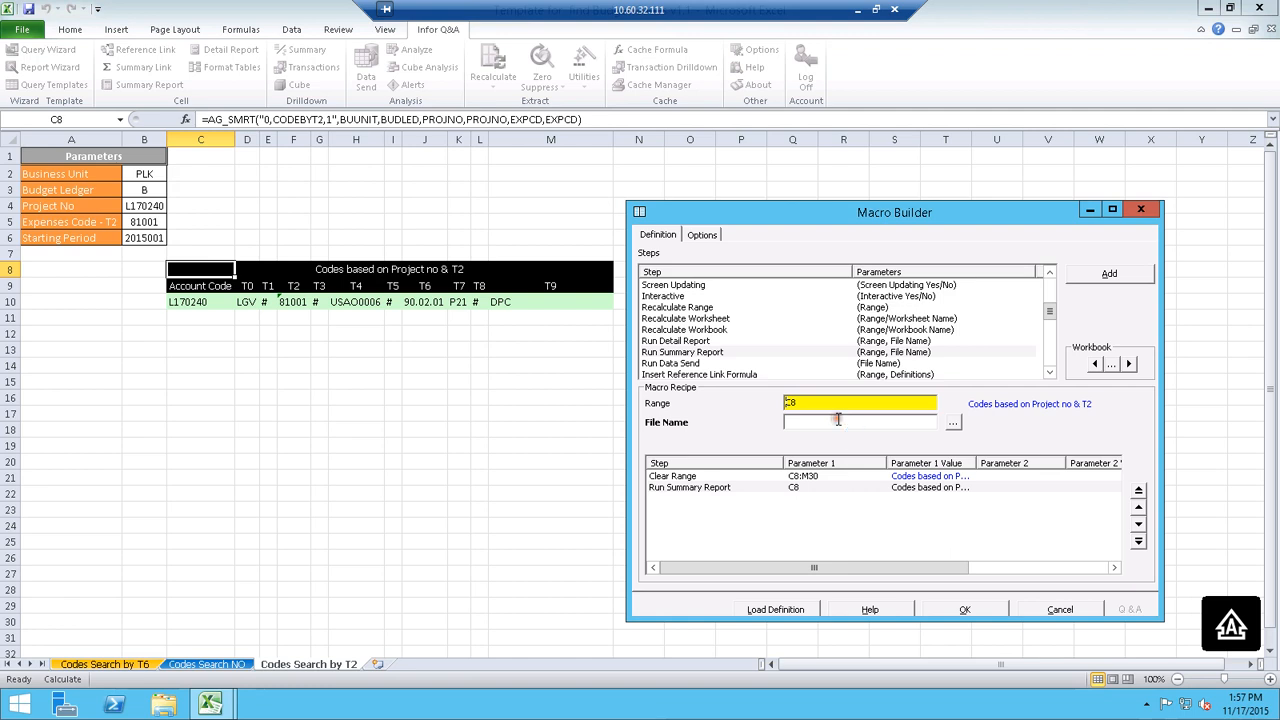
pyautogui.click(838, 421)
pyautogui.click(953, 425)
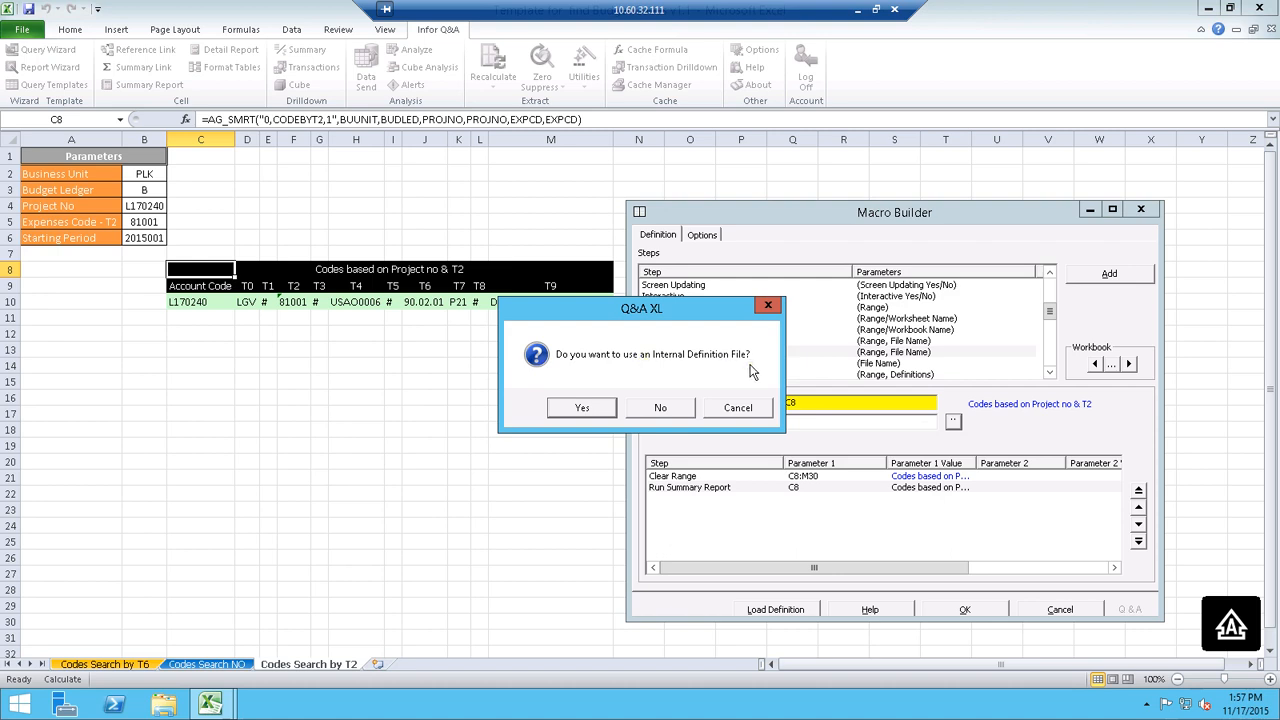
pyautogui.click(580, 408)
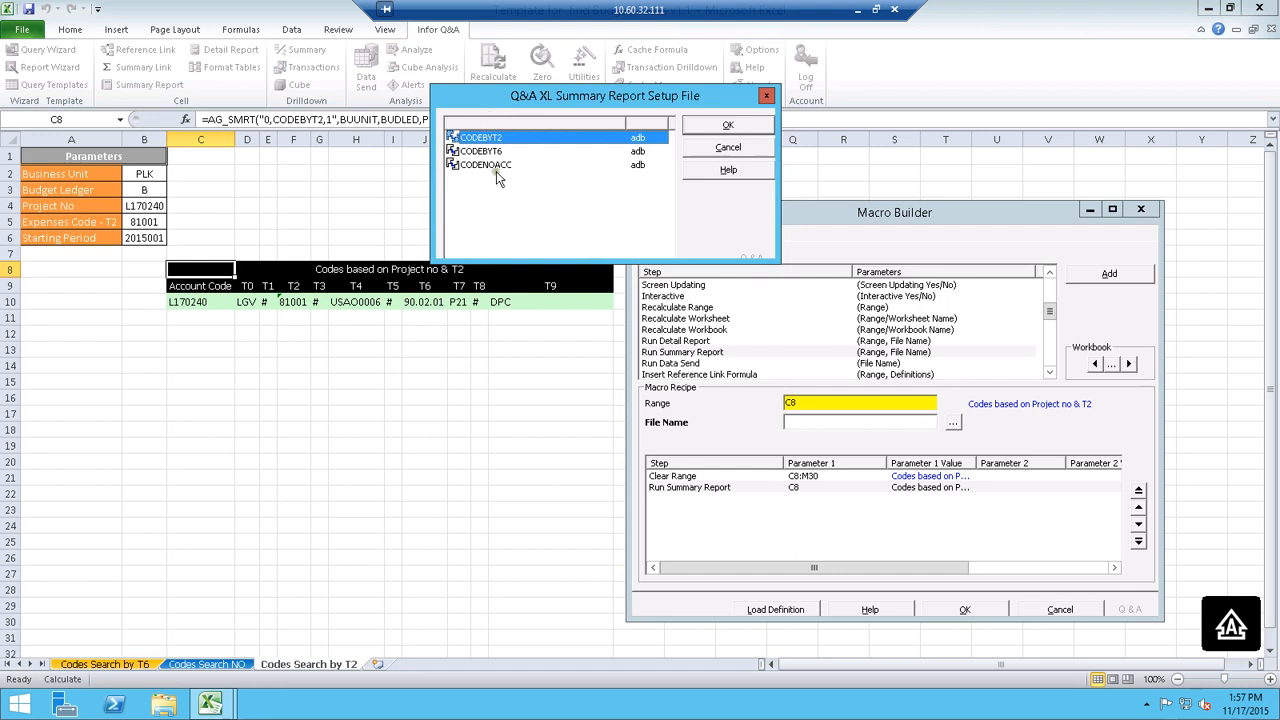
pyautogui.click(515, 138)
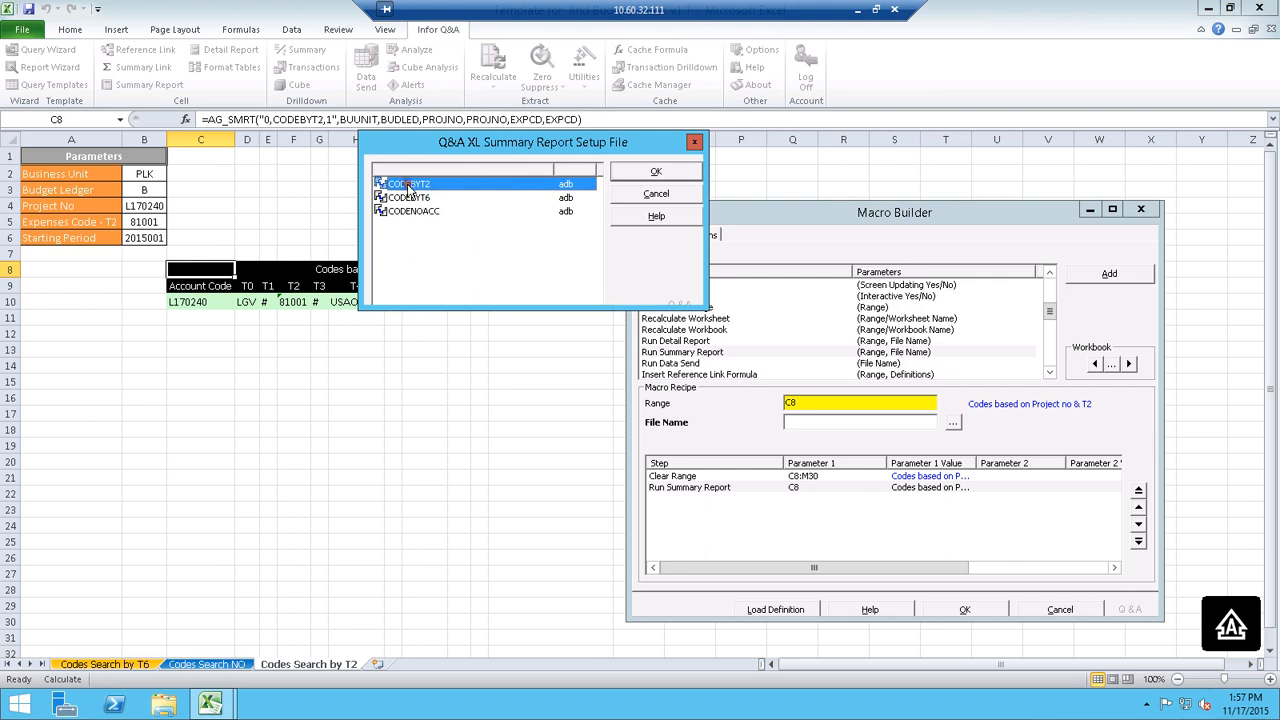
pyautogui.click(652, 174)
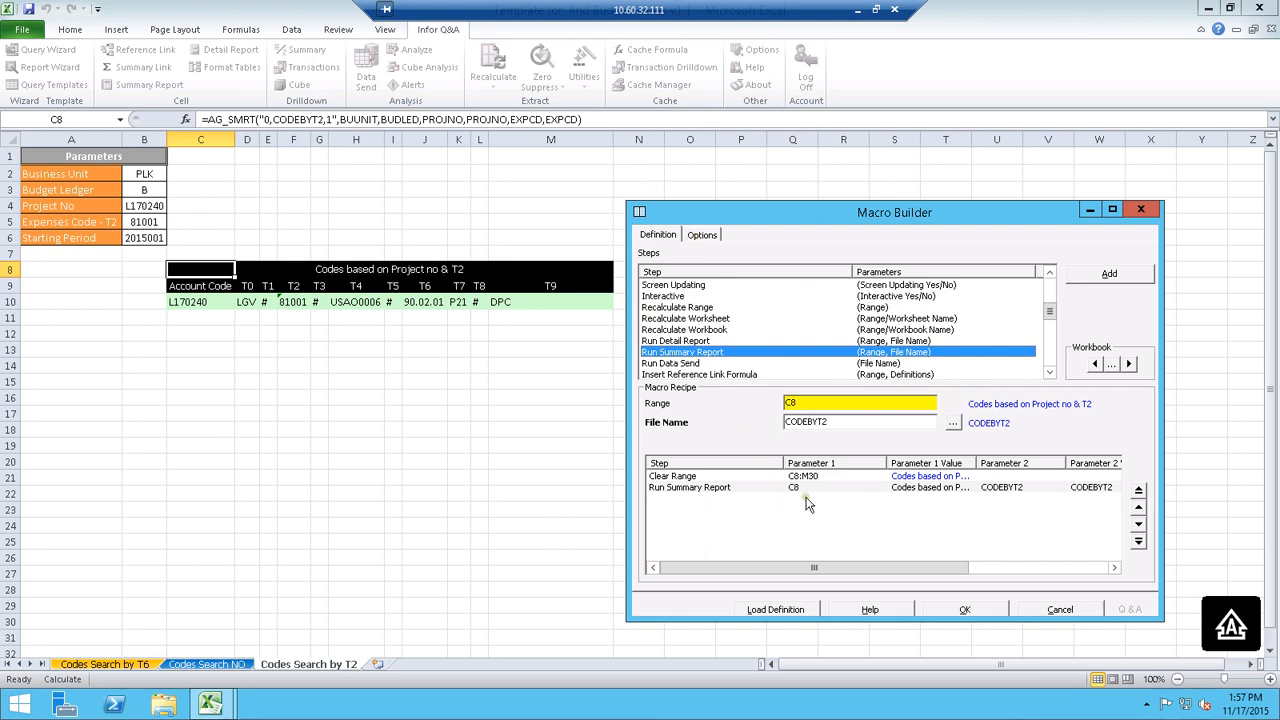
# - Name the macro EXTRACCODES and its button RUN in the macro options
pyautogui.click(697, 236)
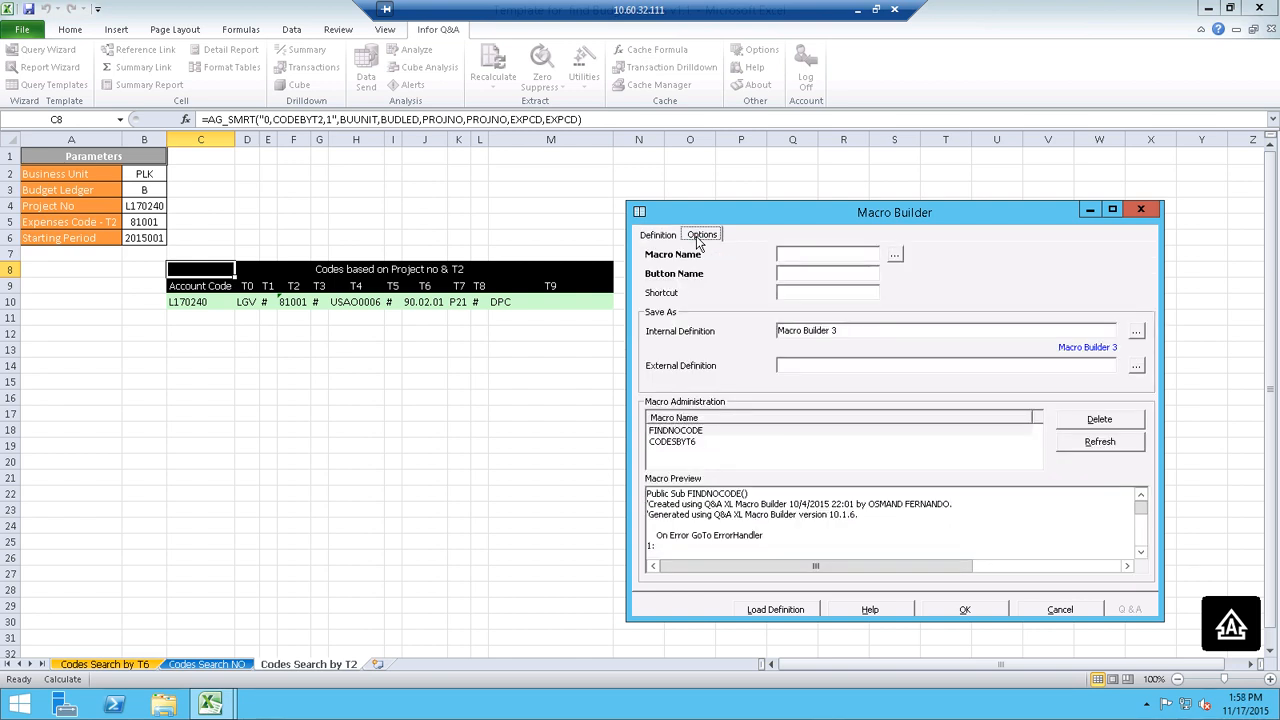
pyautogui.click(811, 254)
pyautogui.write('EXTRACT \\')
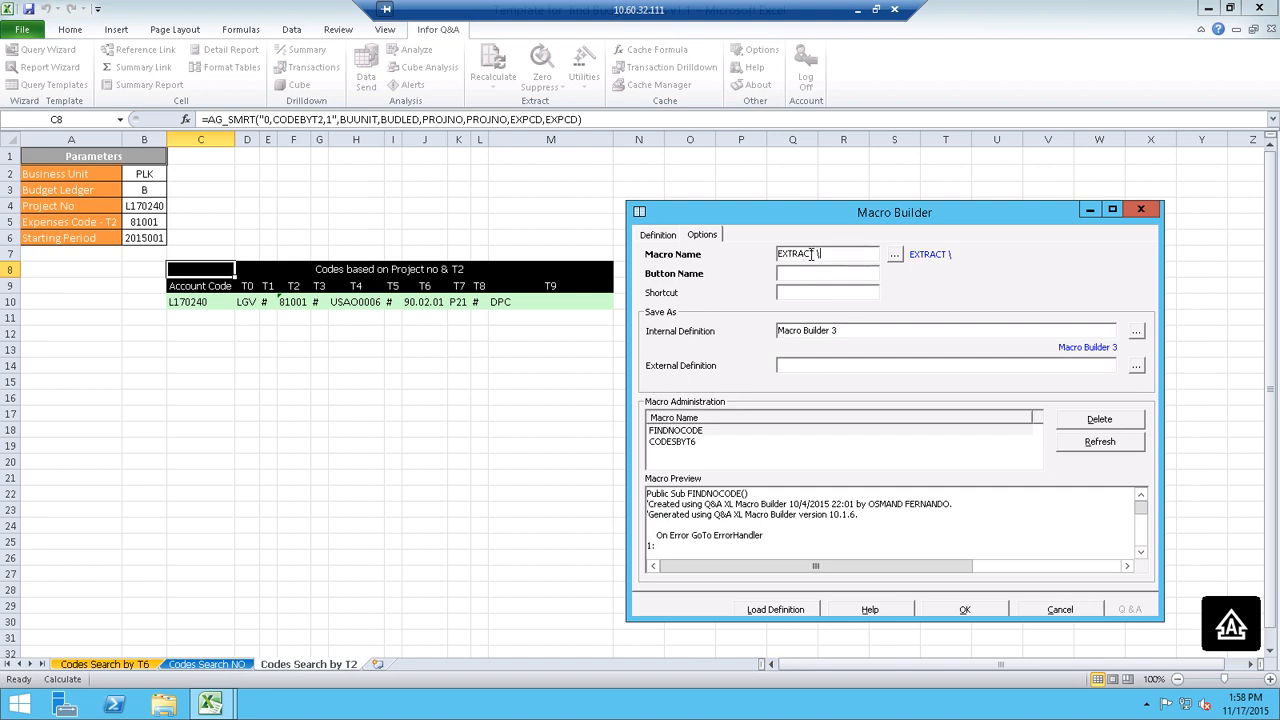
pyautogui.write('CODE')
pyautogui.press('BackSpace')
pyautogui.press('BackSpace')
pyautogui.press('BackSpace')
pyautogui.press('BackSpace')
pyautogui.press('BackSpace')
pyautogui.press('BackSpace')
pyautogui.write('CODES')
pyautogui.click(820, 274)
pyautogui.write('RUN')
pyautogui.click(849, 291)
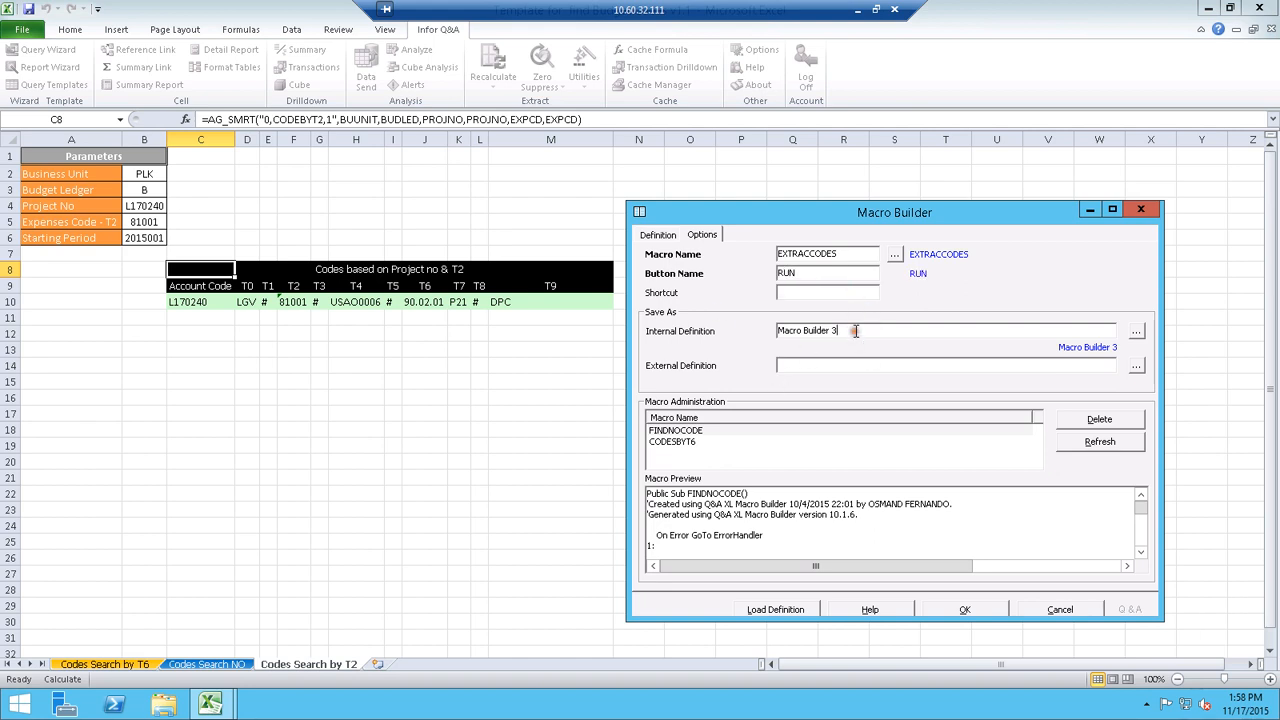
# - Replace the macro's internal definition name with EXTRCTCODESBYT2
pyautogui.click(838, 331)
pyautogui.moveTo(840, 331); pyautogui.dragTo(781, 328)
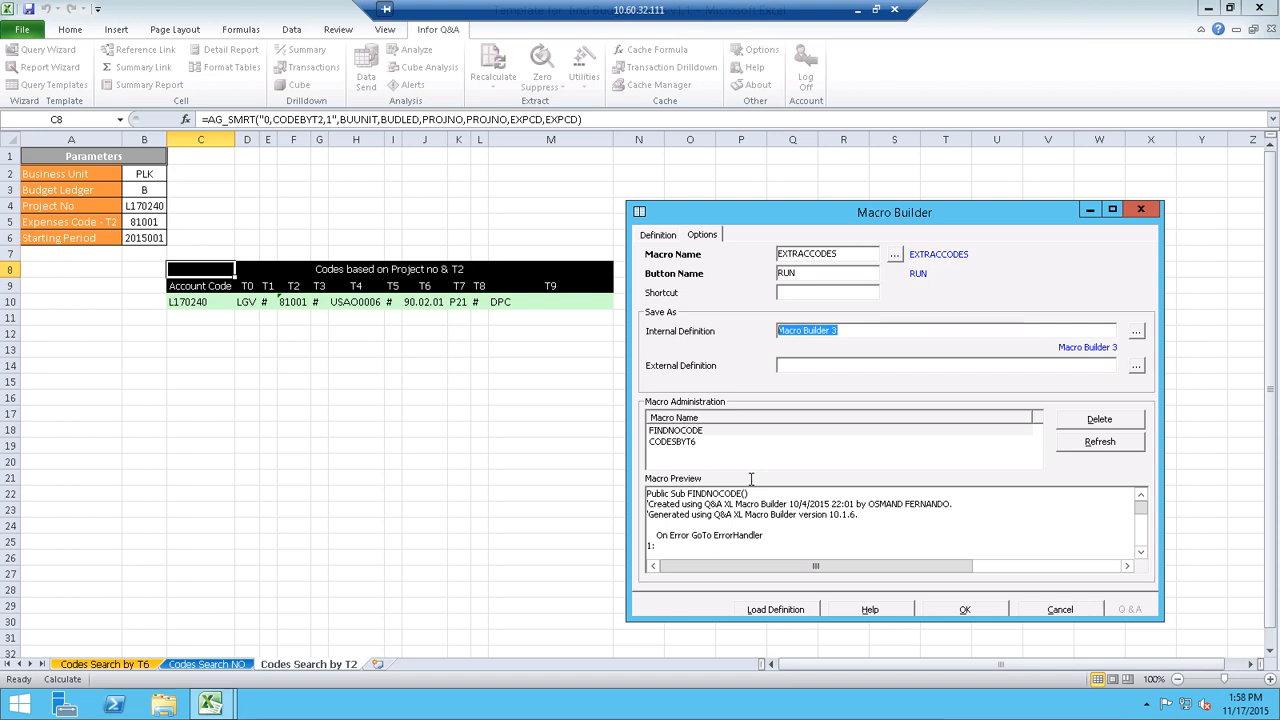
pyautogui.write('e')
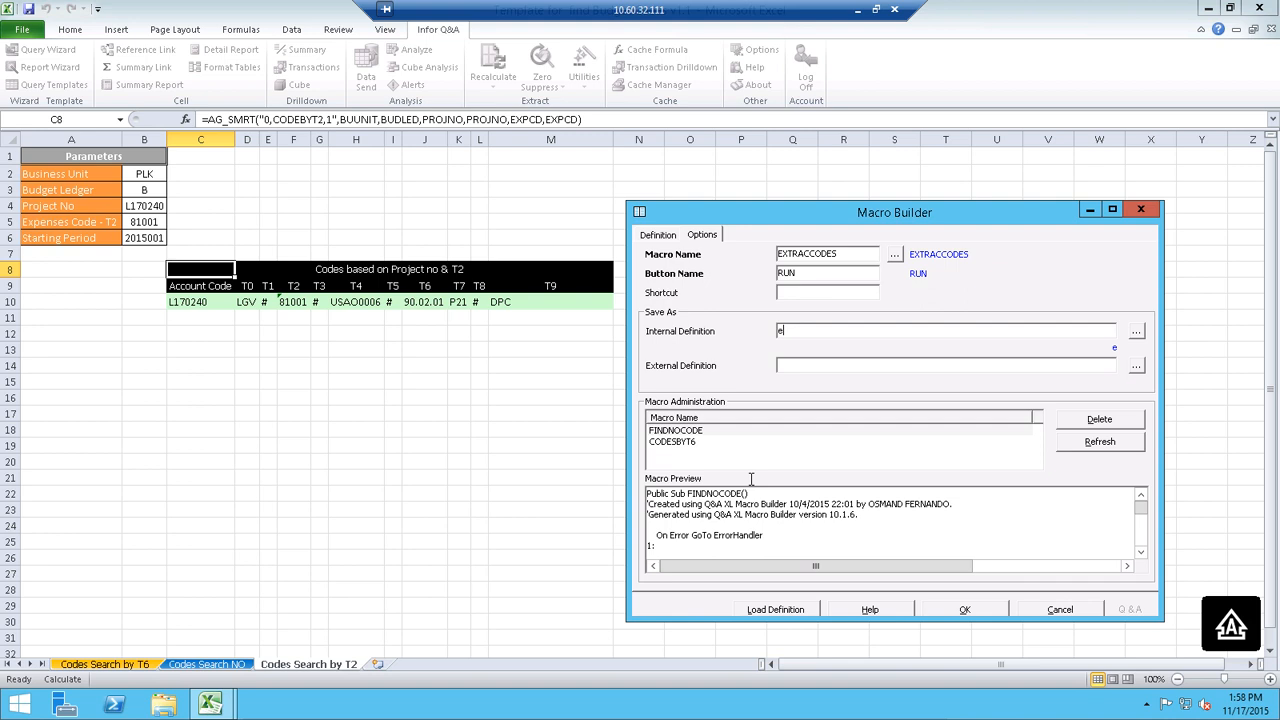
pyautogui.press('BackSpace')
pyautogui.write('EXTRCTCODESBYT2')
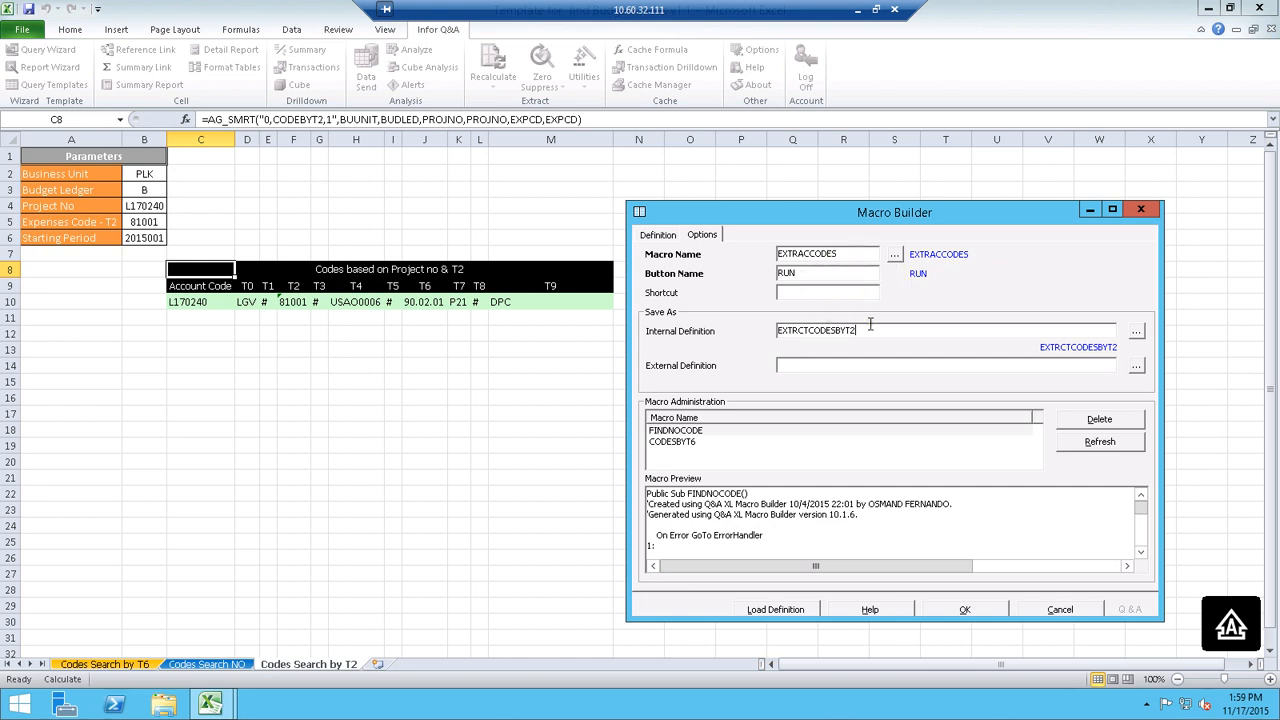
# - Generate the macro with its RUN button and shift the button slightly right beneath the parameters table
pyautogui.click(958, 609)
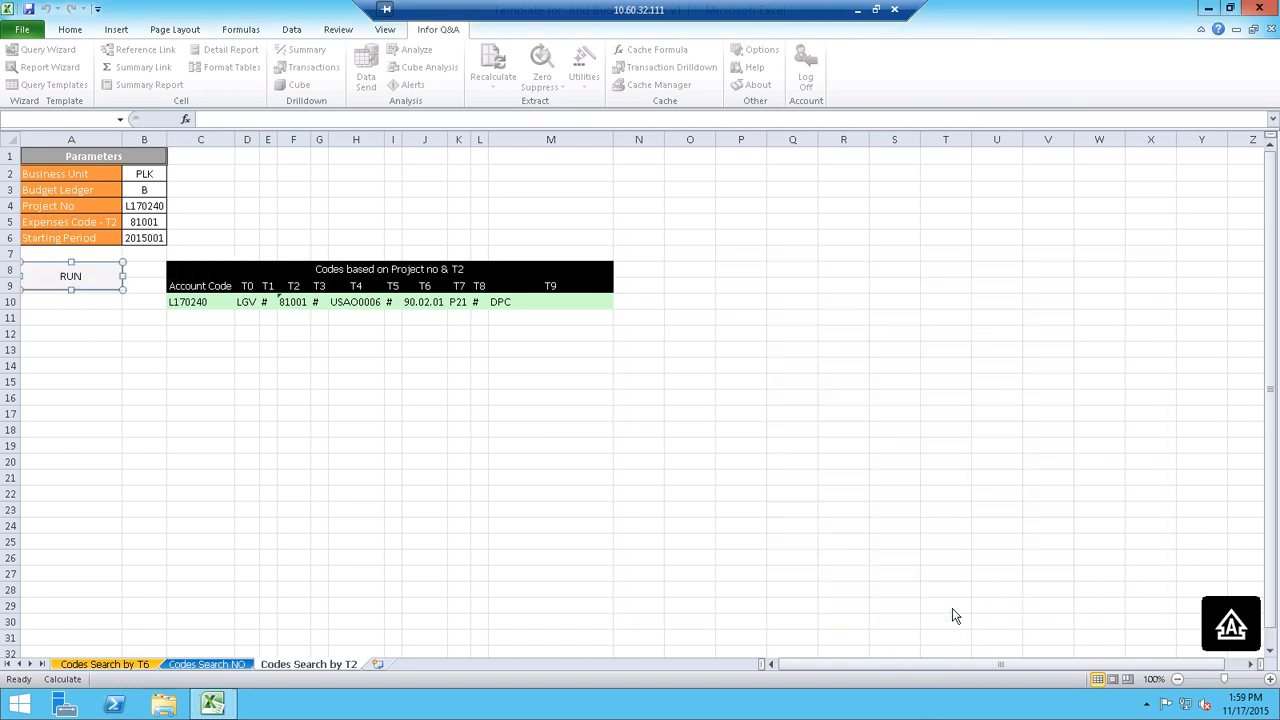
pyautogui.moveTo(101, 289); pyautogui.dragTo(113, 287)
pyautogui.click(106, 308)
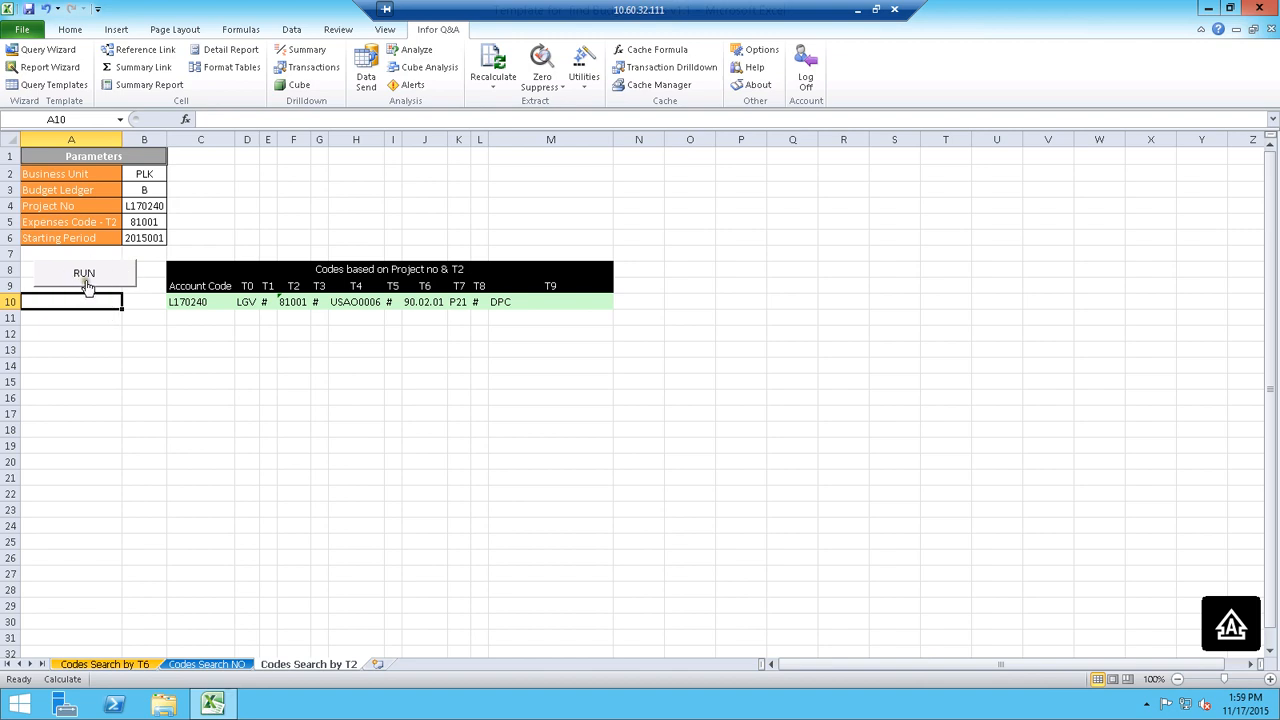
# - Examine the VBA code behind the macro assigned to the RUN button and return to the worksheet
pyautogui.rightClick(87, 286)
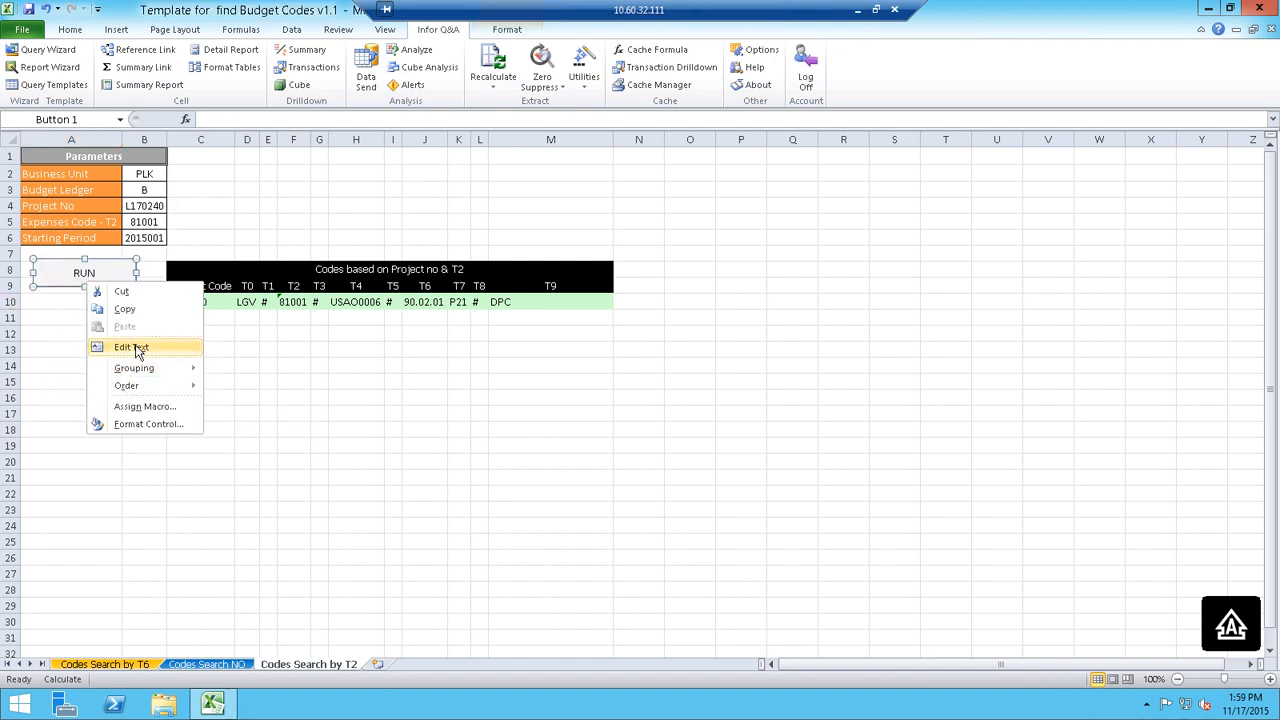
pyautogui.click(127, 407)
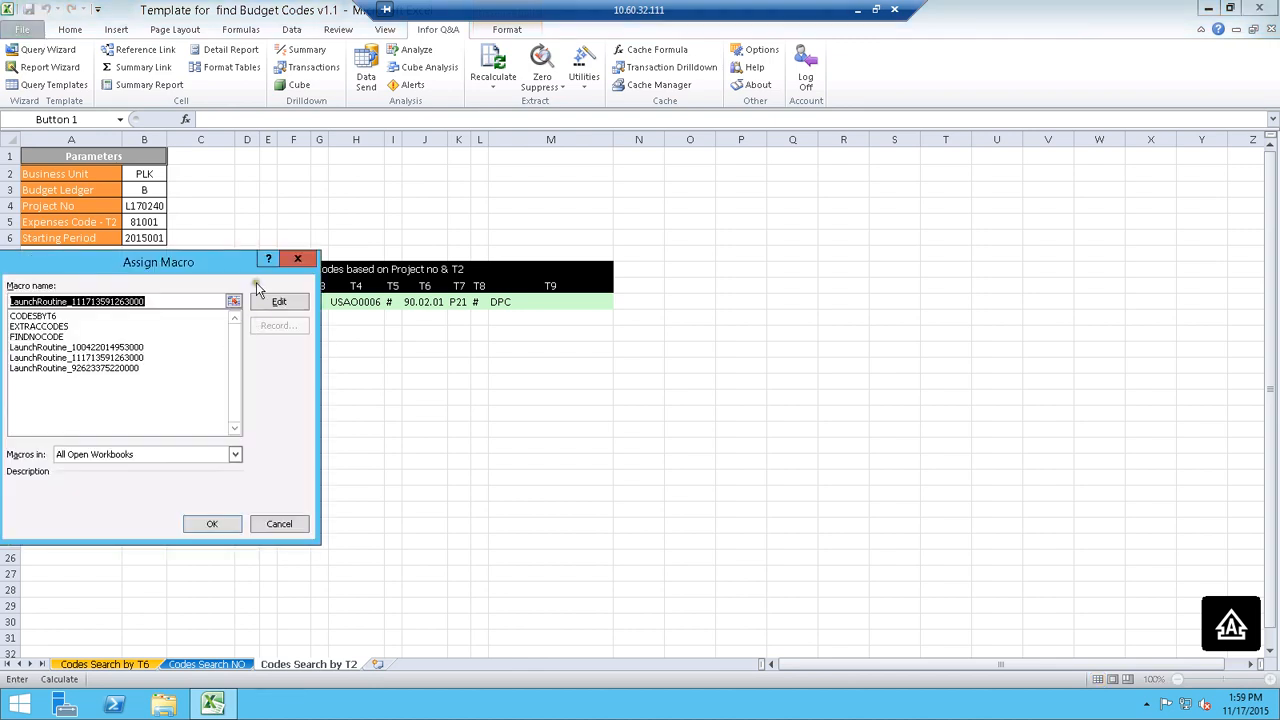
pyautogui.moveTo(250, 263); pyautogui.dragTo(422, 239)
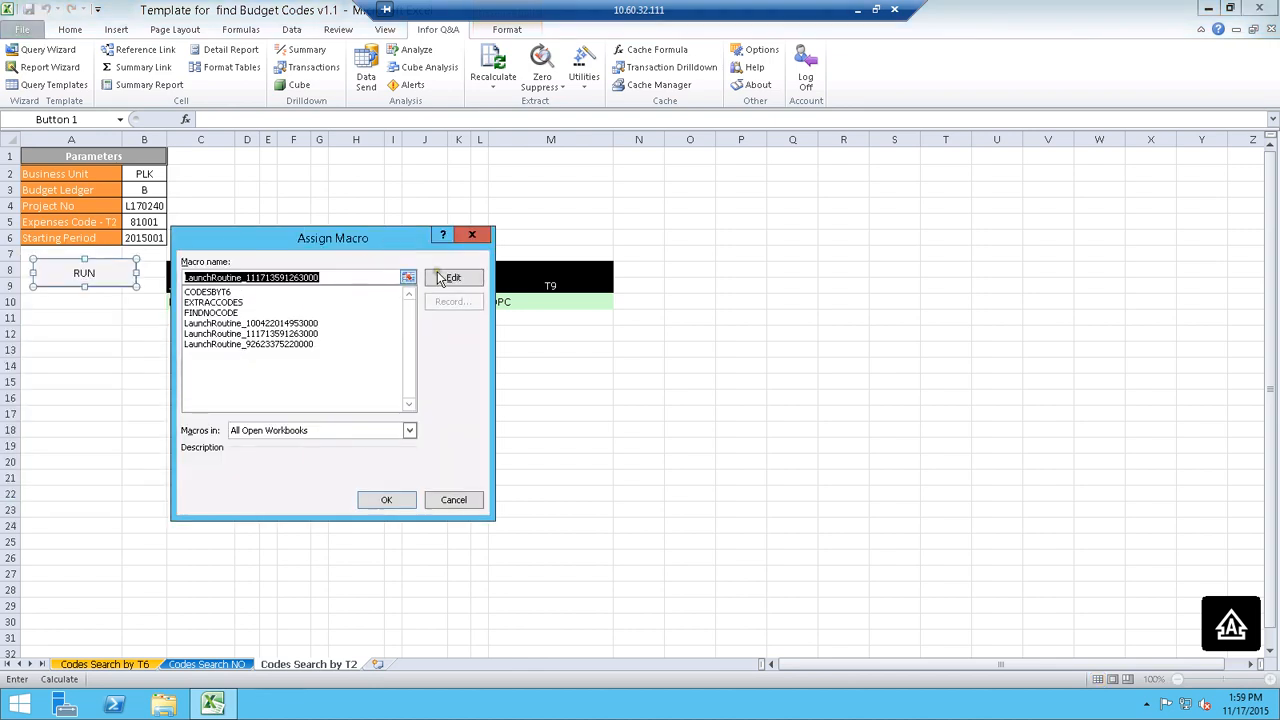
pyautogui.click(453, 277)
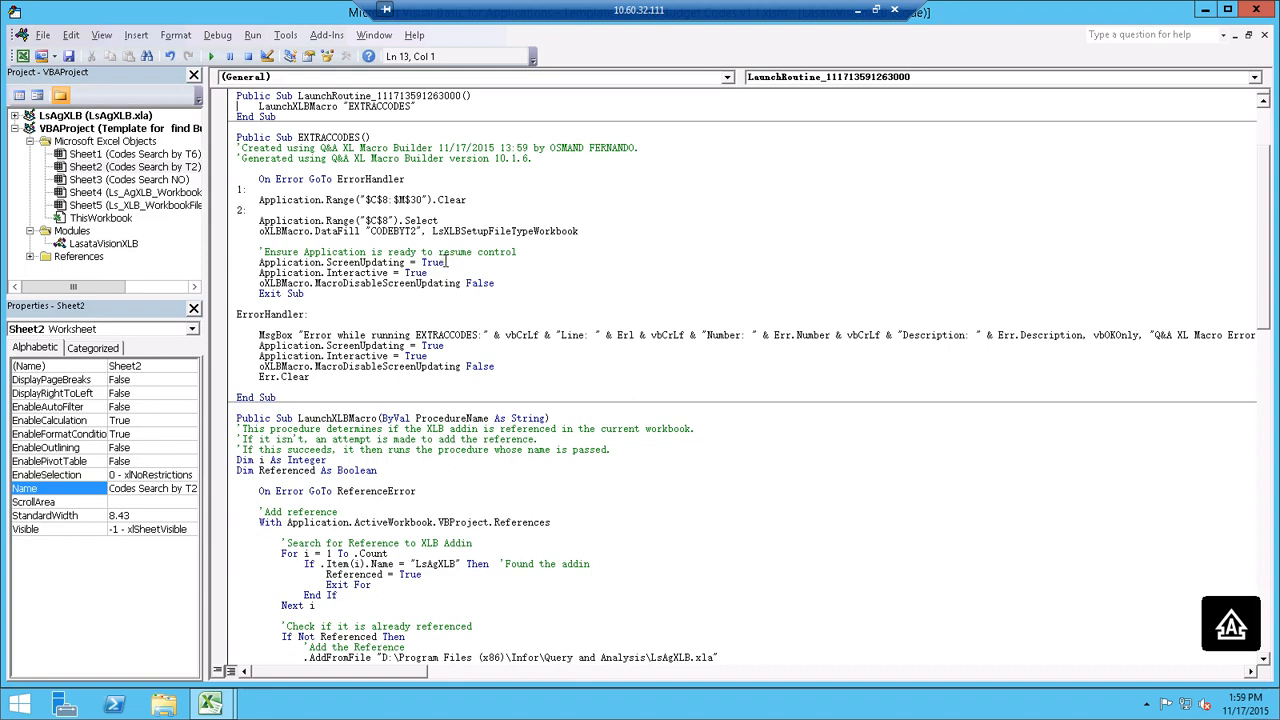
pyautogui.click(1258, 10)
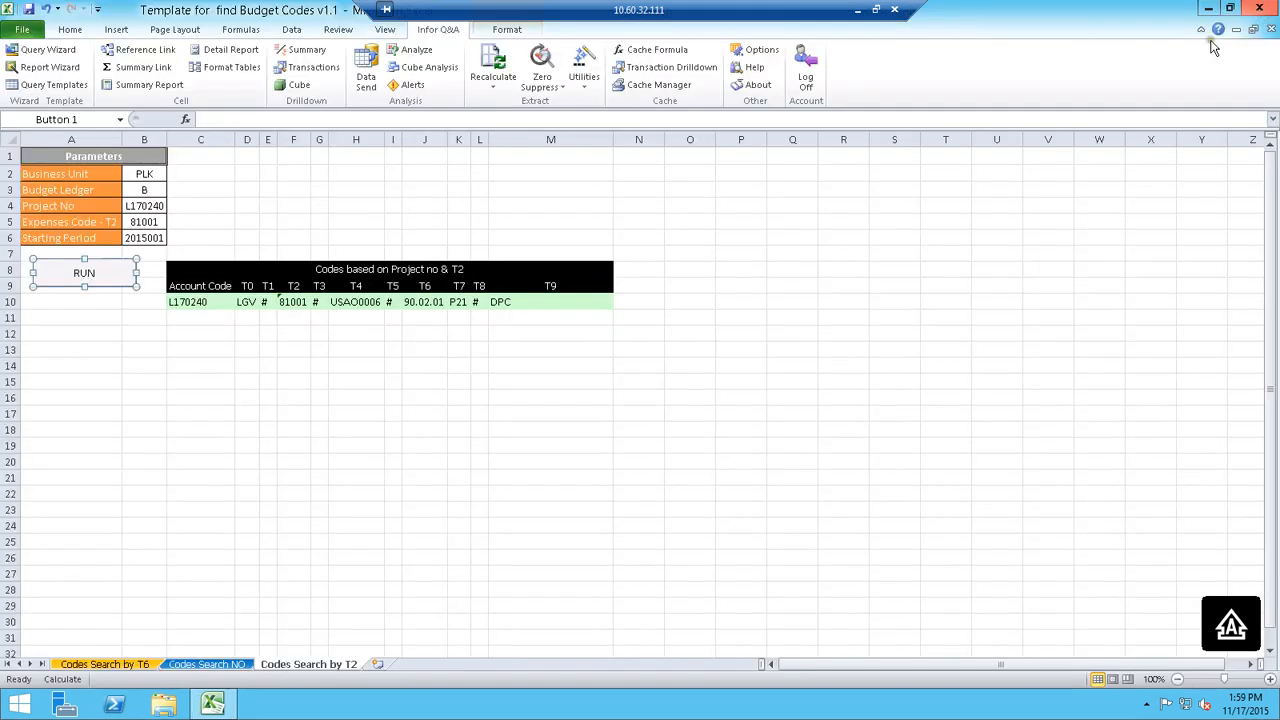
pyautogui.click(130, 340)
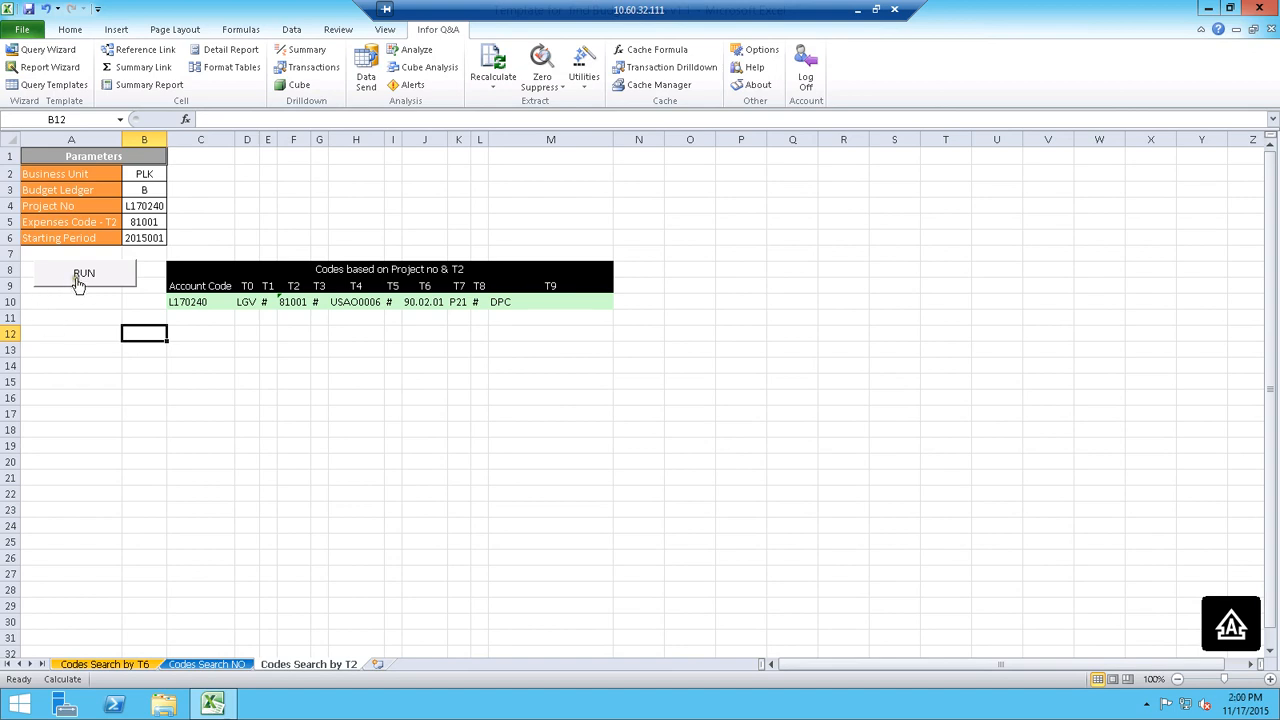
# - Set the Expenses Code - T2 parameter to 84001 and run the report macro as a test
pyautogui.click(145, 222)
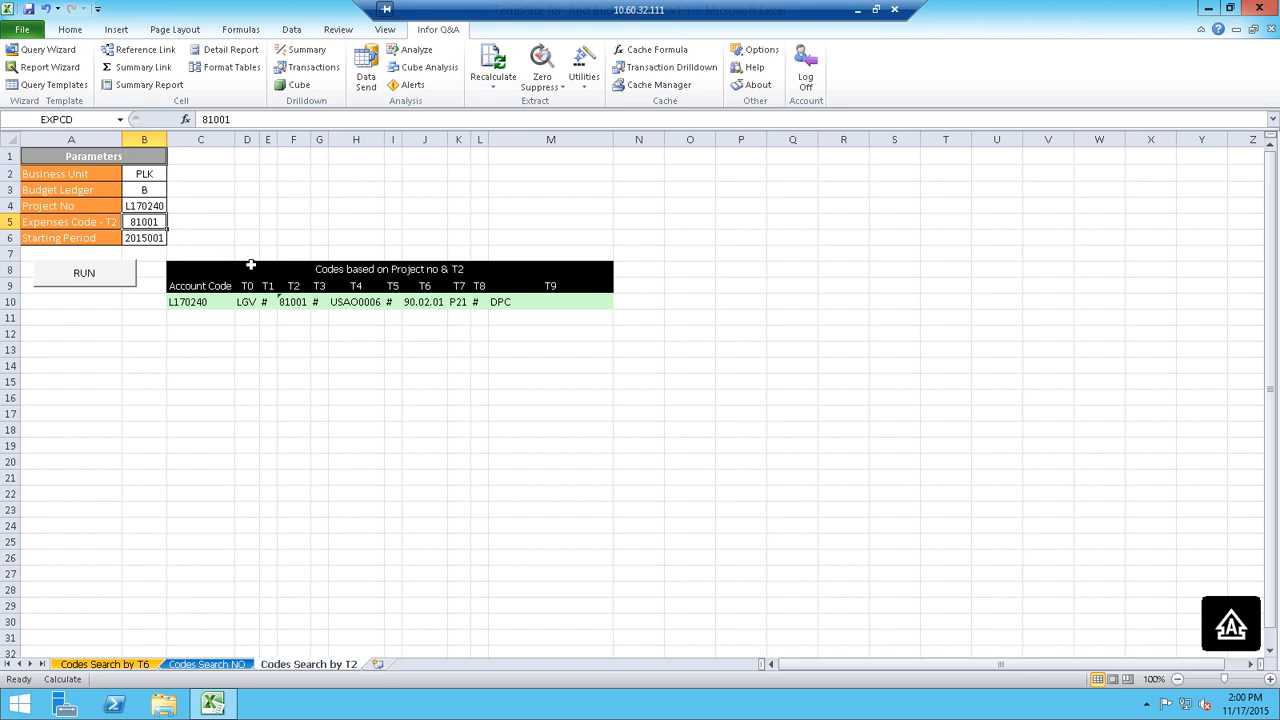
pyautogui.write('84001')
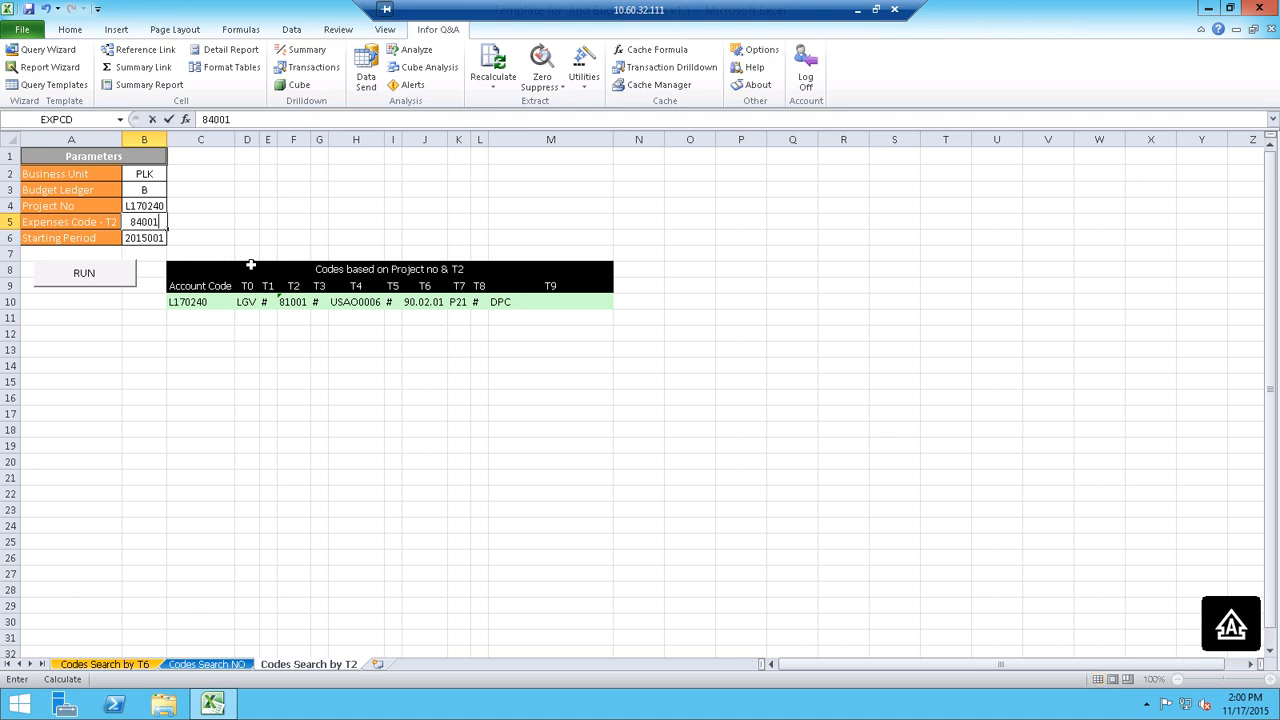
pyautogui.press('Return')
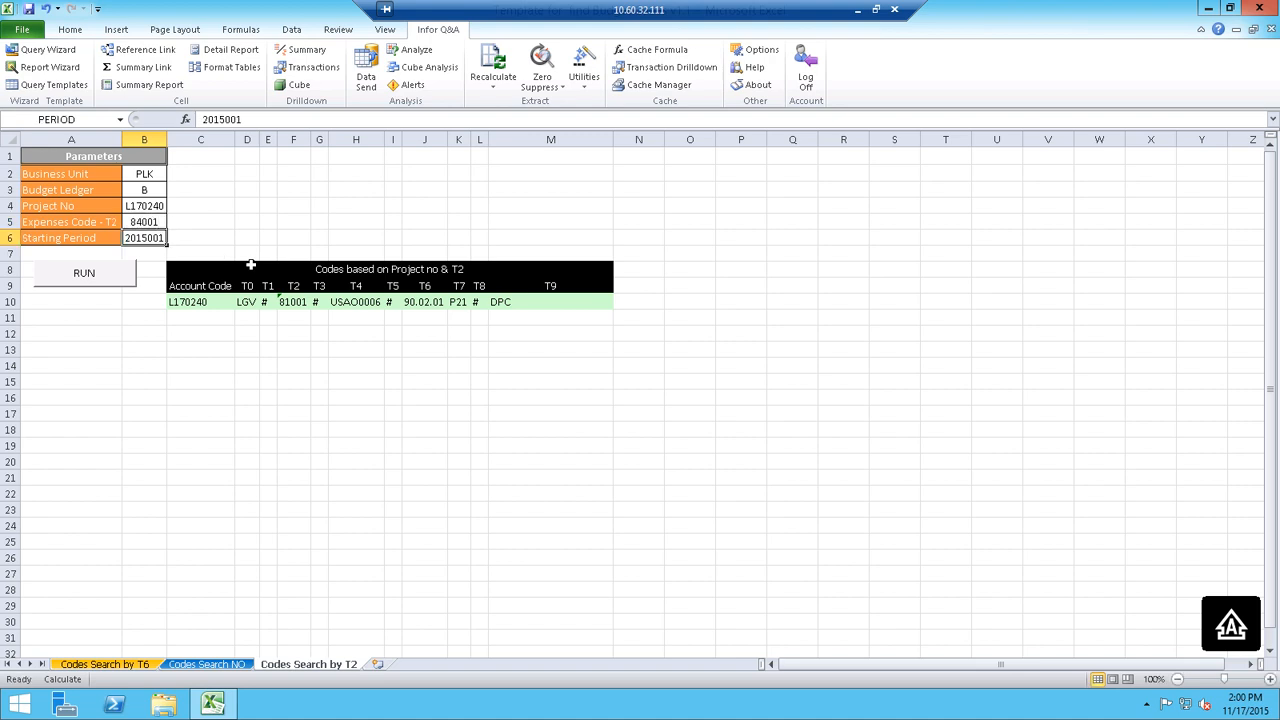
pyautogui.click(87, 275)
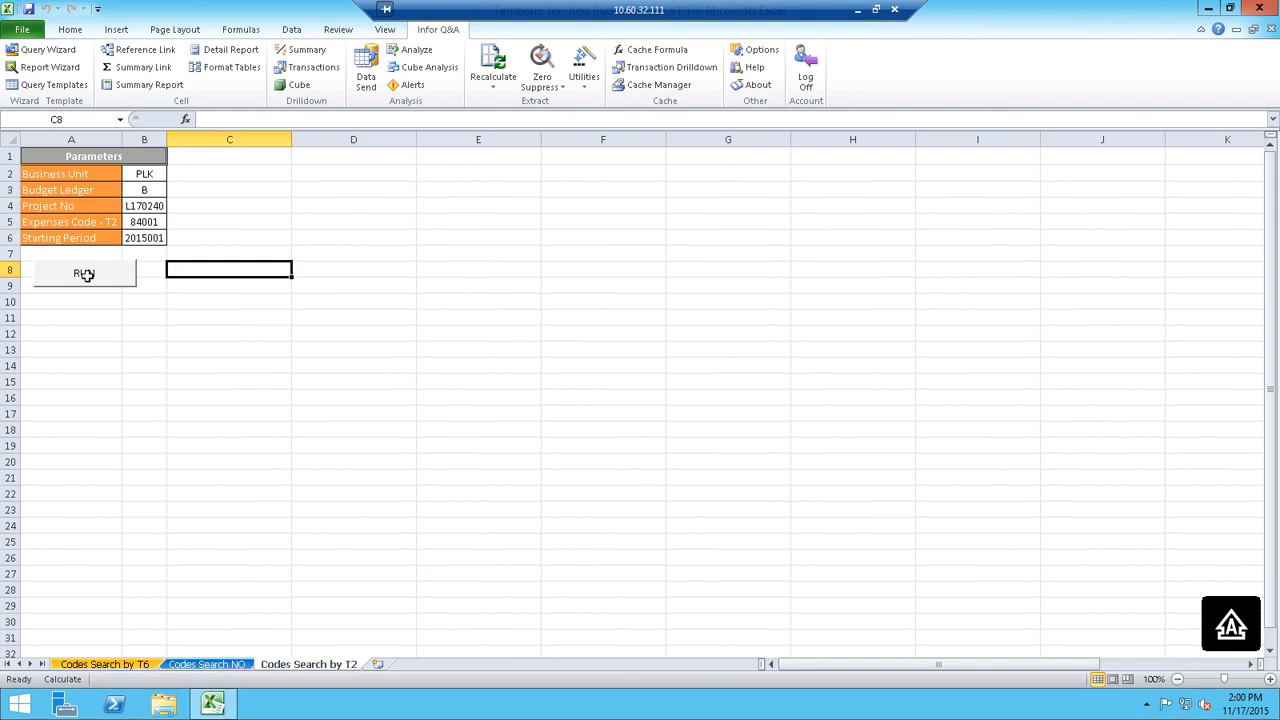
# - Set the Expenses Code - T2 parameter to 81001, rerun the report macro and check the resulting code row
pyautogui.click(157, 224)
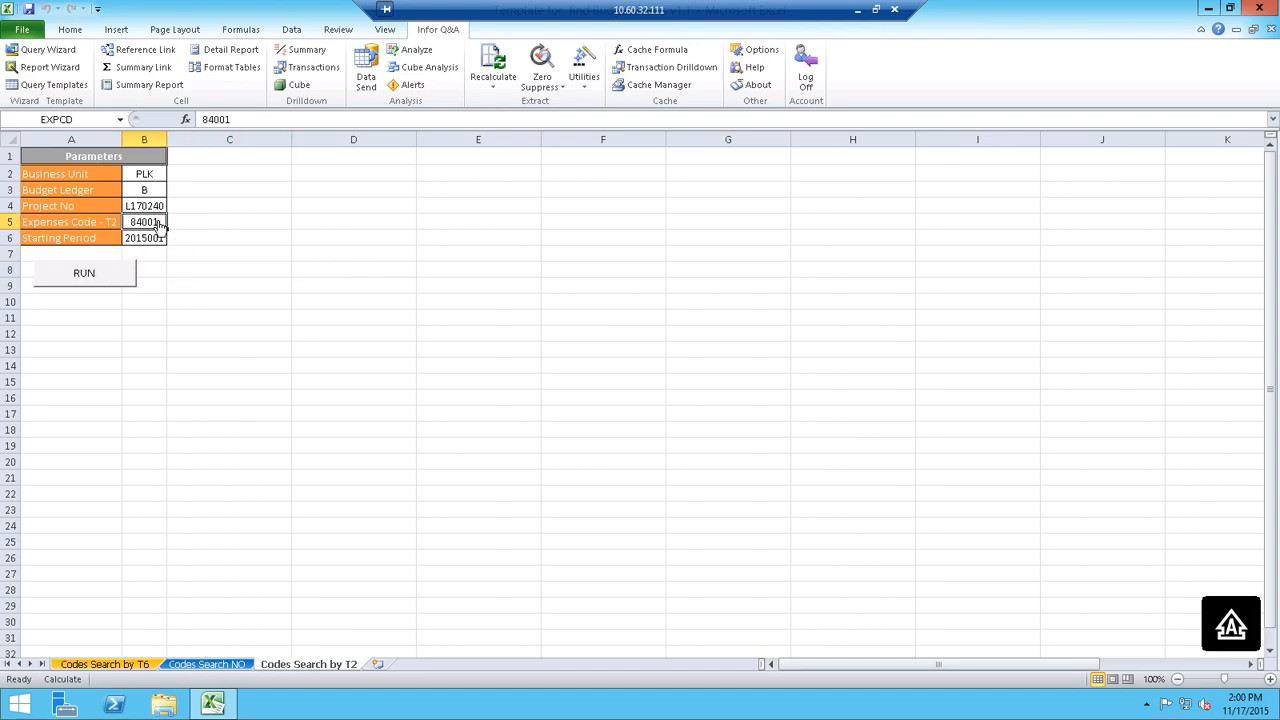
pyautogui.click(254, 120)
pyautogui.click(255, 124)
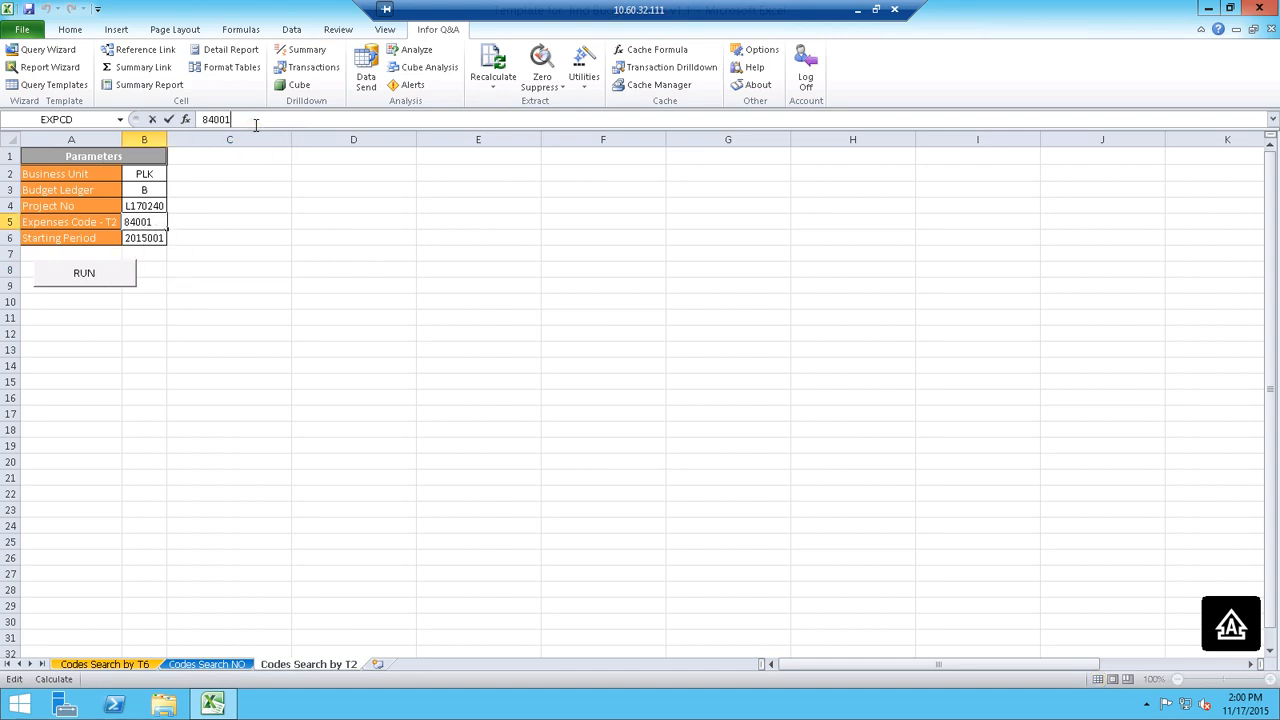
pyautogui.press('BackSpace')
pyautogui.press('BackSpace')
pyautogui.press('BackSpace')
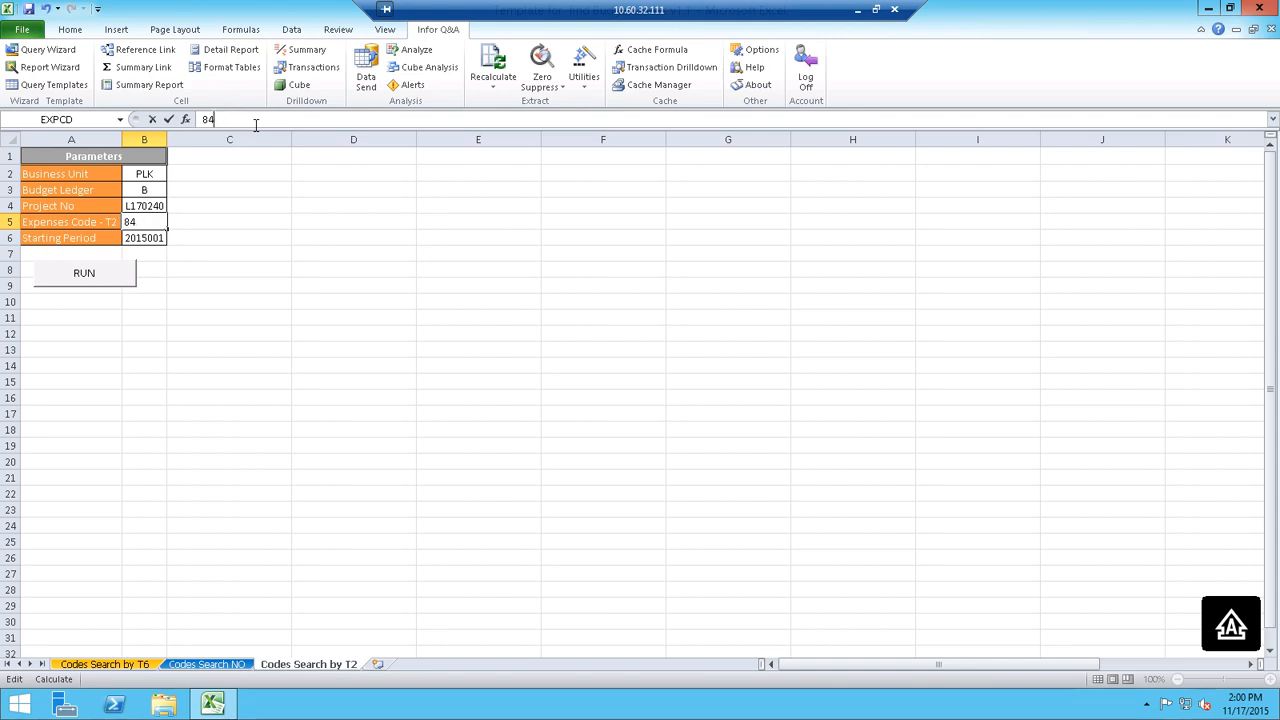
pyautogui.press('BackSpace')
pyautogui.press('BackSpace')
pyautogui.write('1')
pyautogui.press('BackSpace')
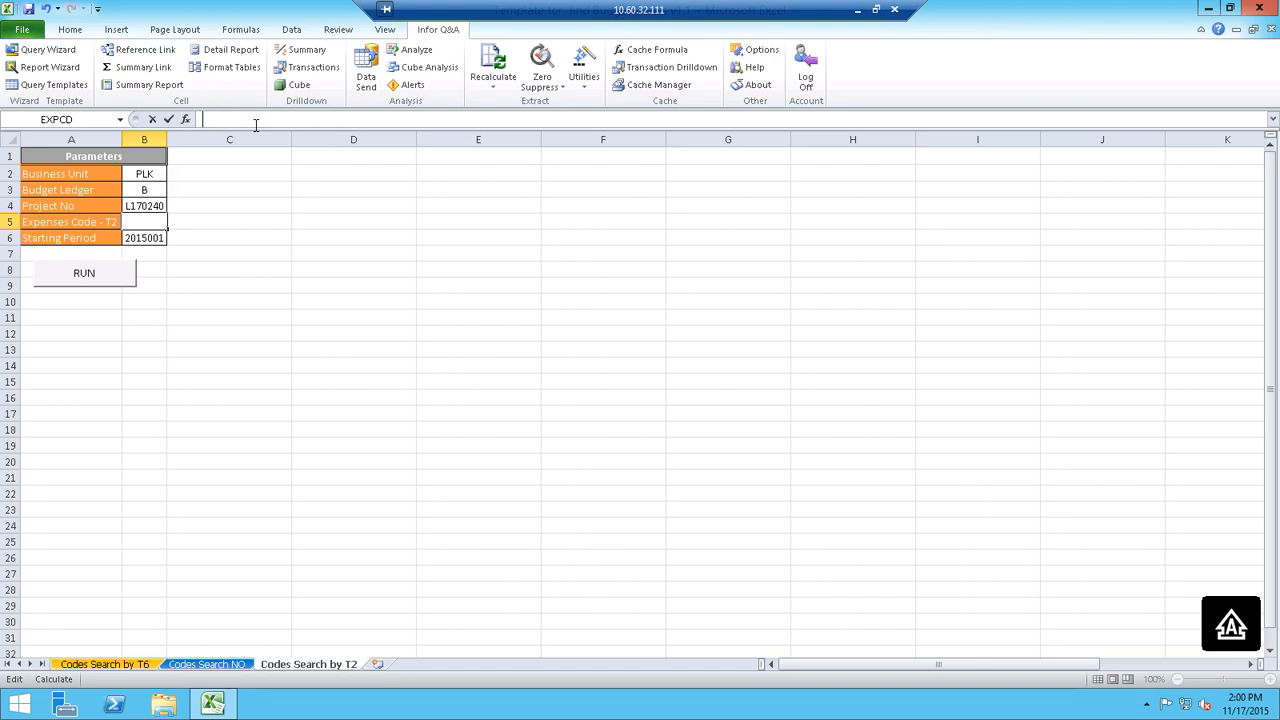
pyautogui.write('81001')
pyautogui.press('Return')
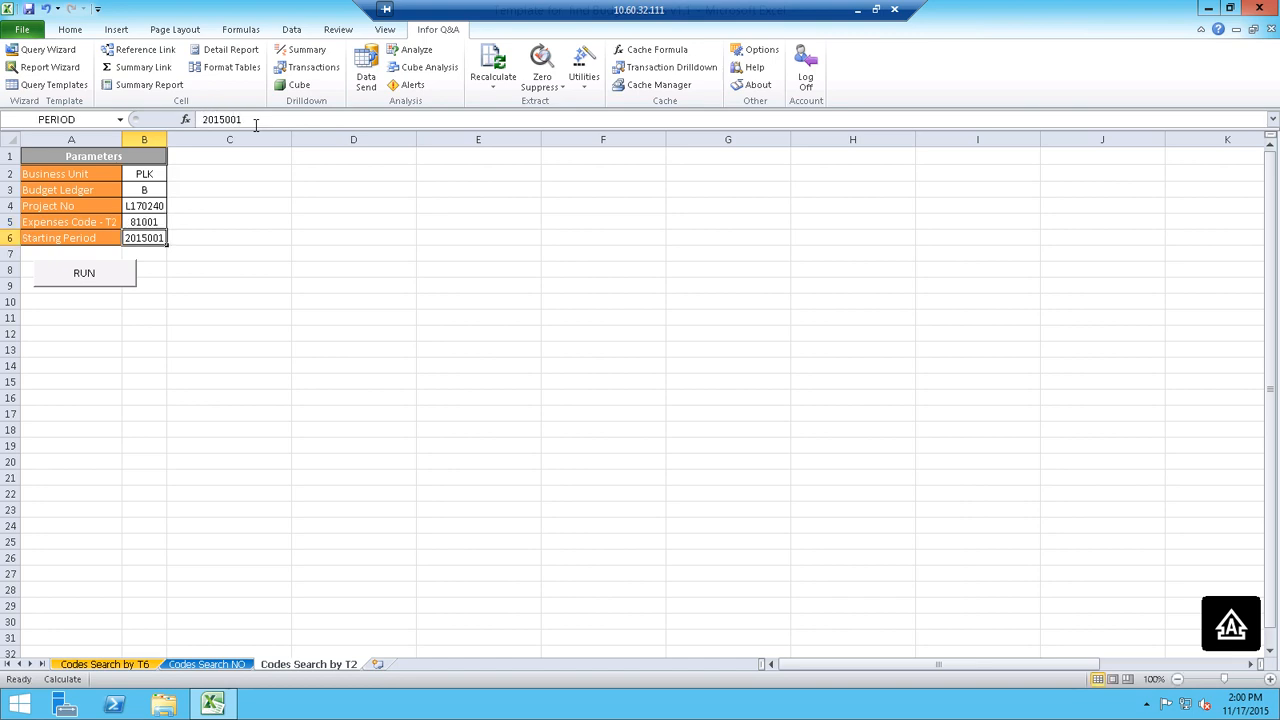
pyautogui.click(91, 284)
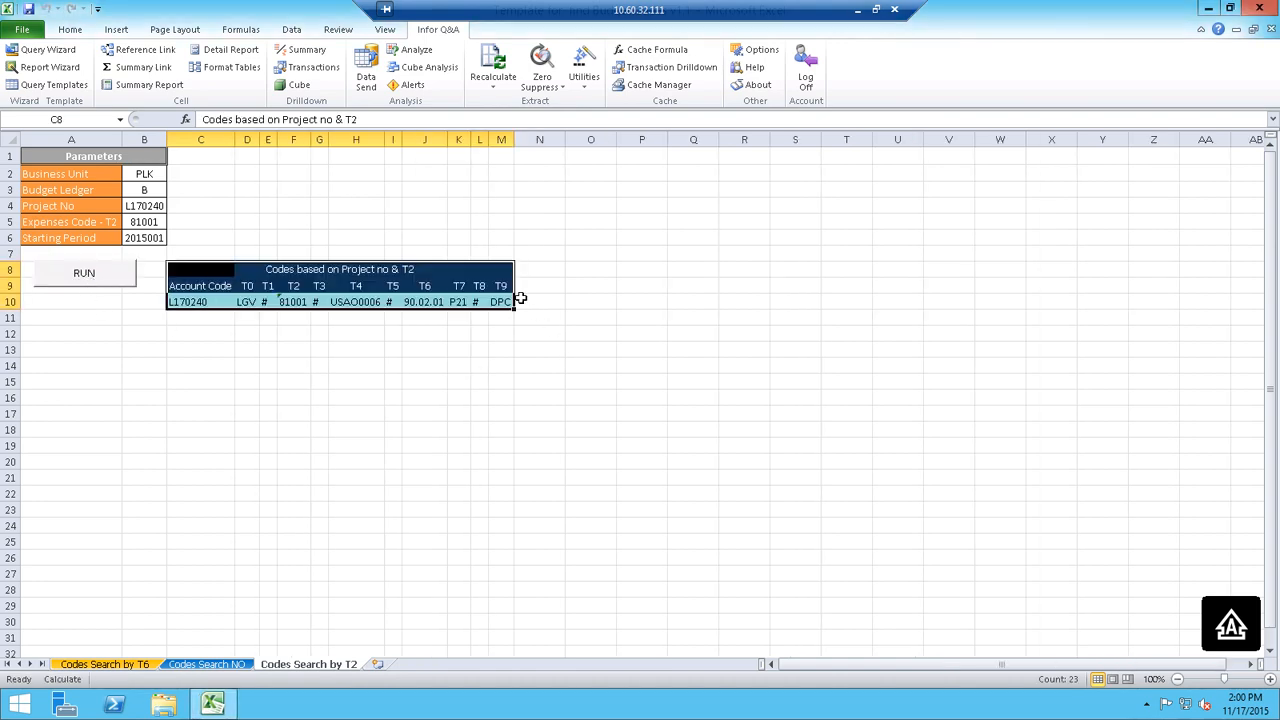
pyautogui.click(285, 304)
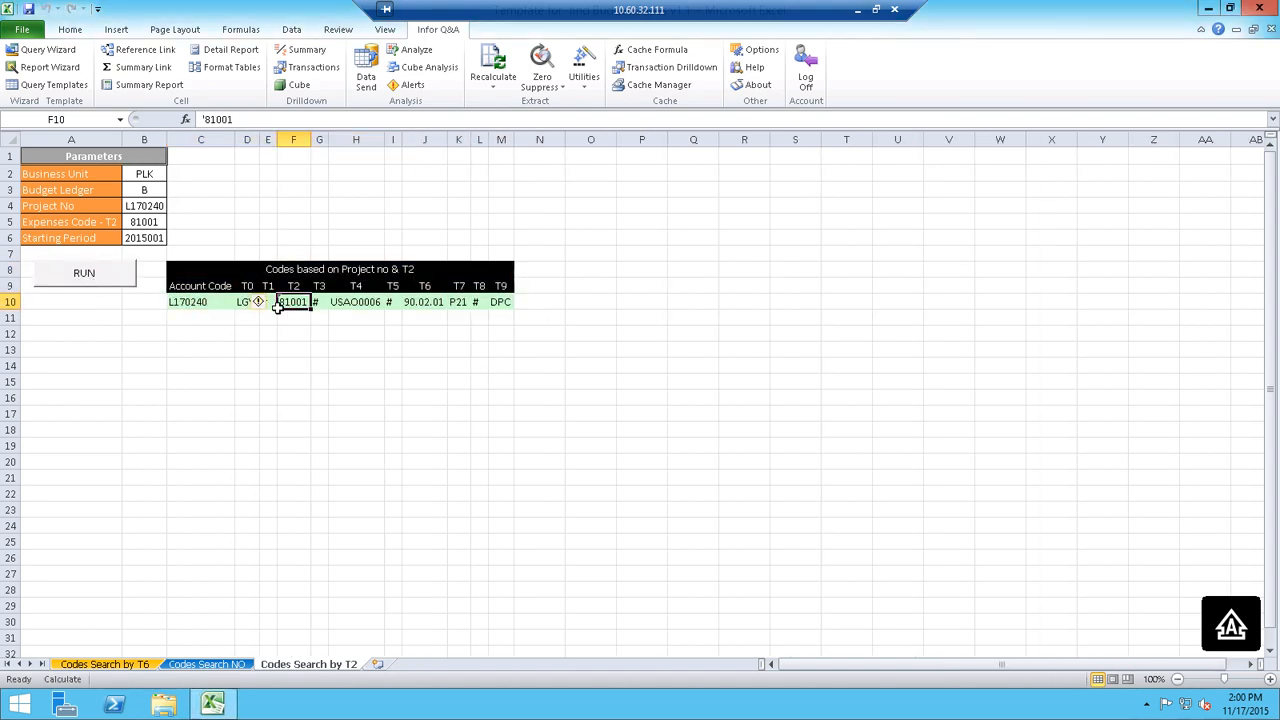
pyautogui.moveTo(195, 302); pyautogui.dragTo(501, 302)
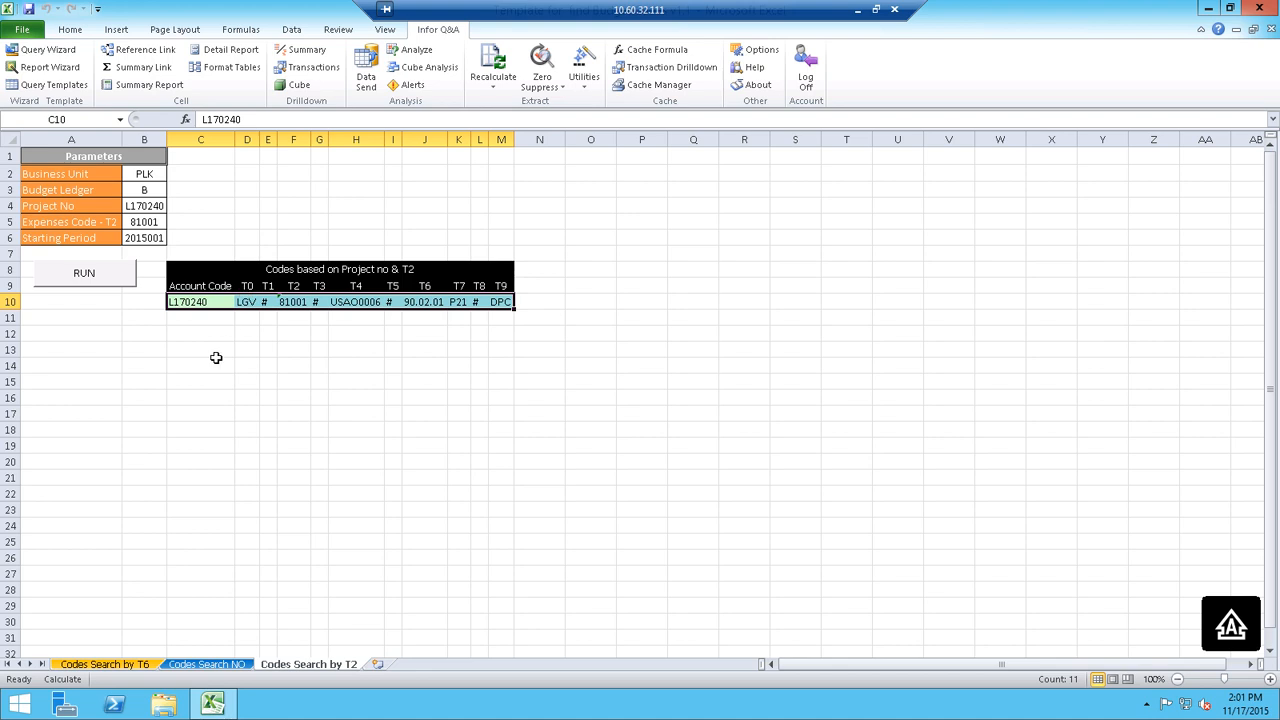
pyautogui.click(858, 10)
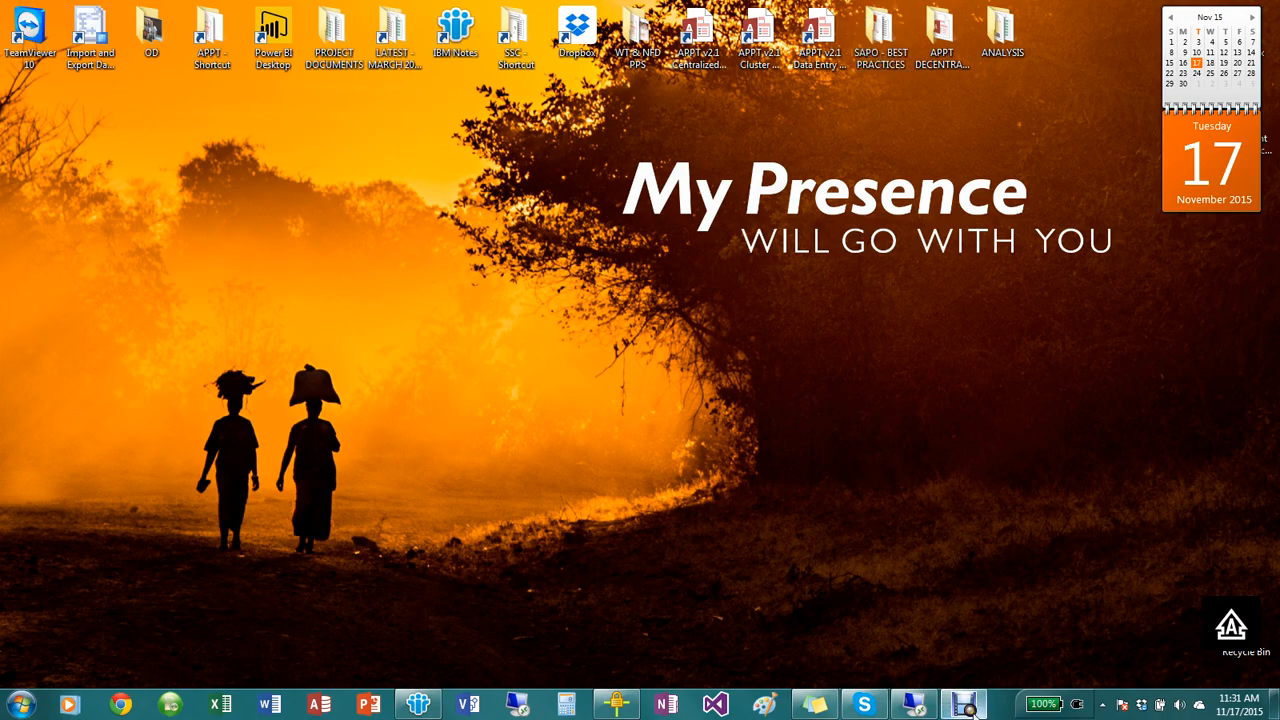
pyautogui.moveTo(970, 708)
pyautogui.click(963, 620)
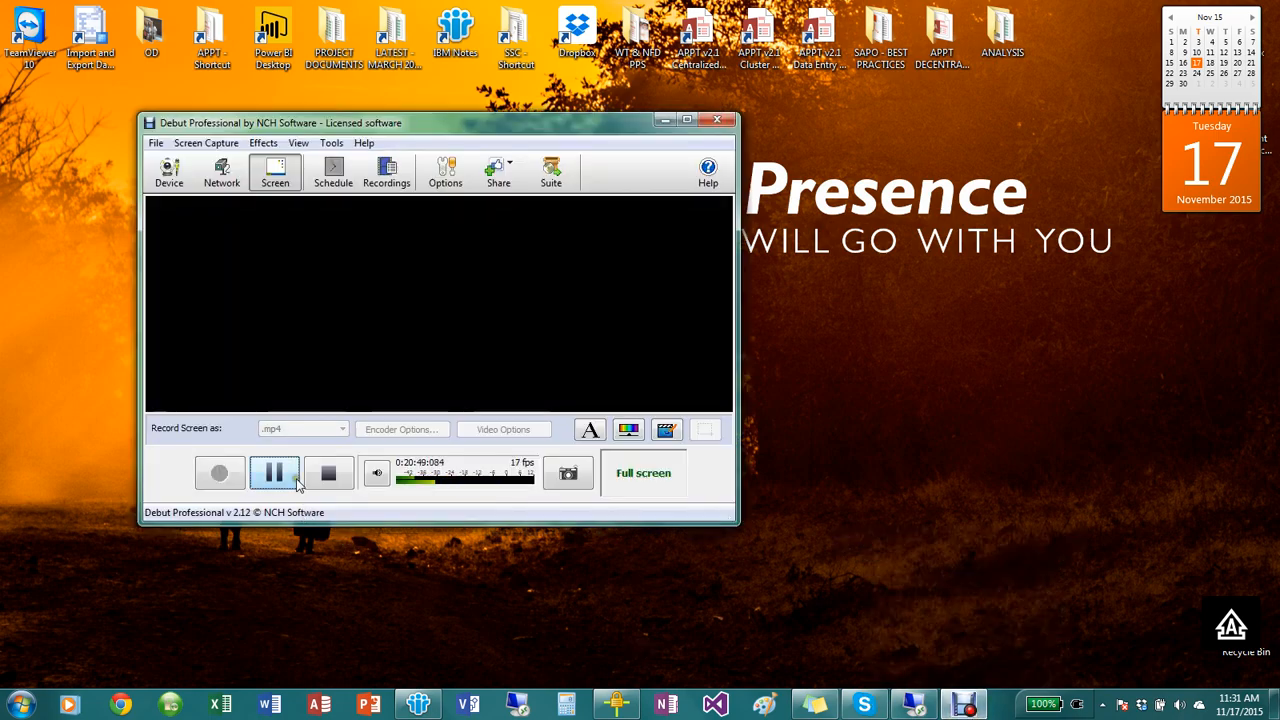